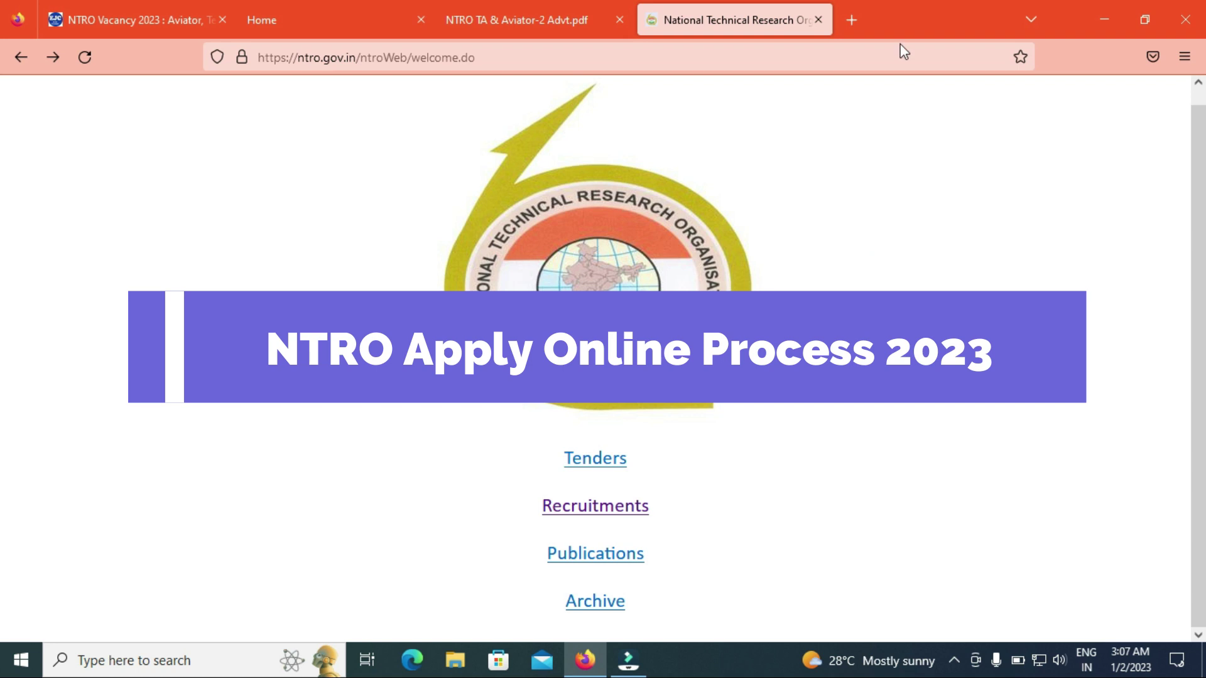
# - Open the NTRO TA & Aviator-2 advertisement PDF and review its application dates, post descriptions, pay scales and vacancy tables
pyautogui.click(302, 9)
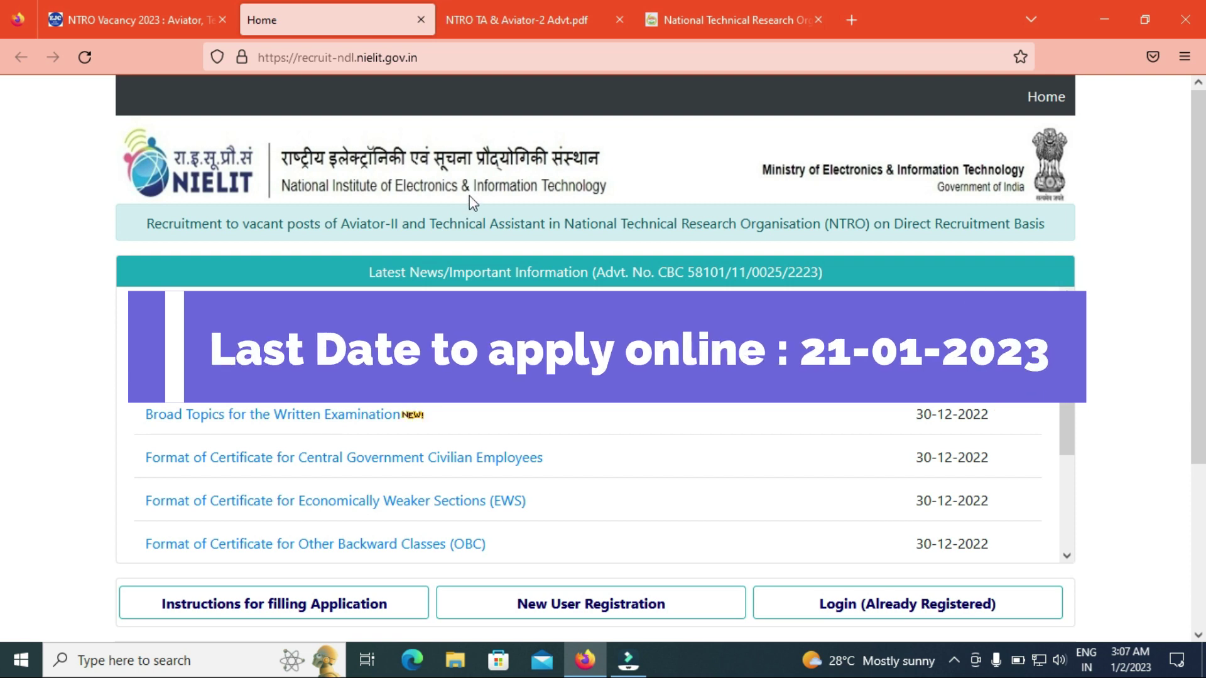
pyautogui.click(512, 26)
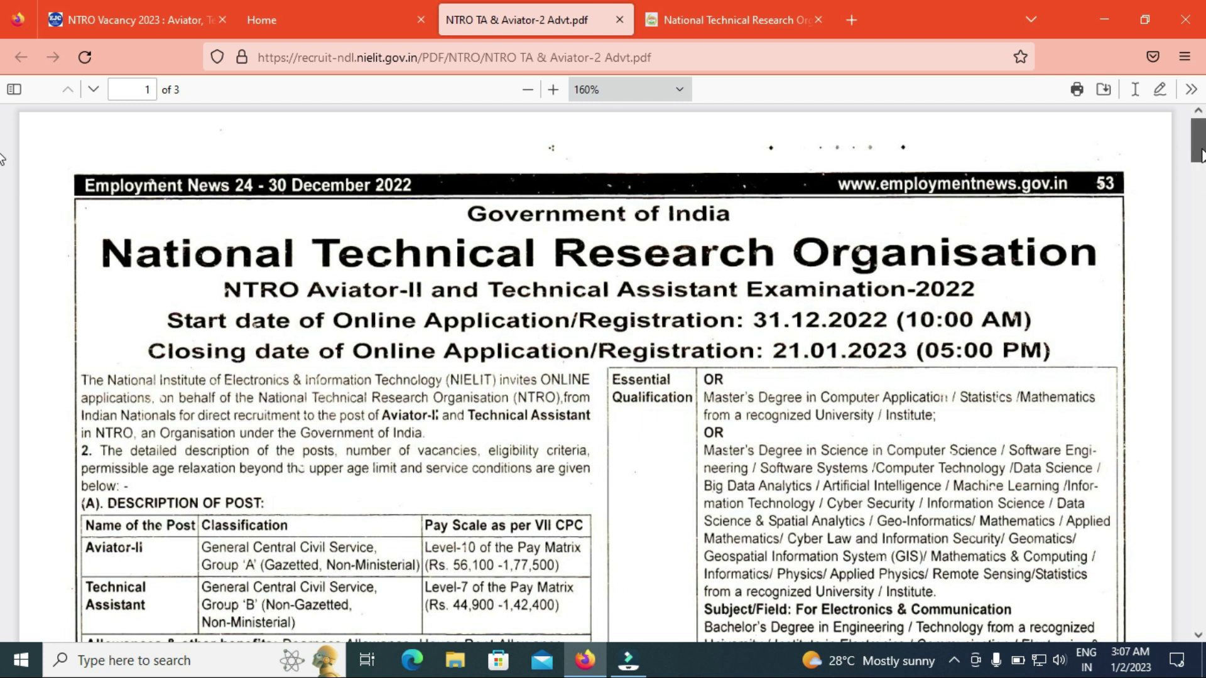
pyautogui.scroll(-3, 275, 310)
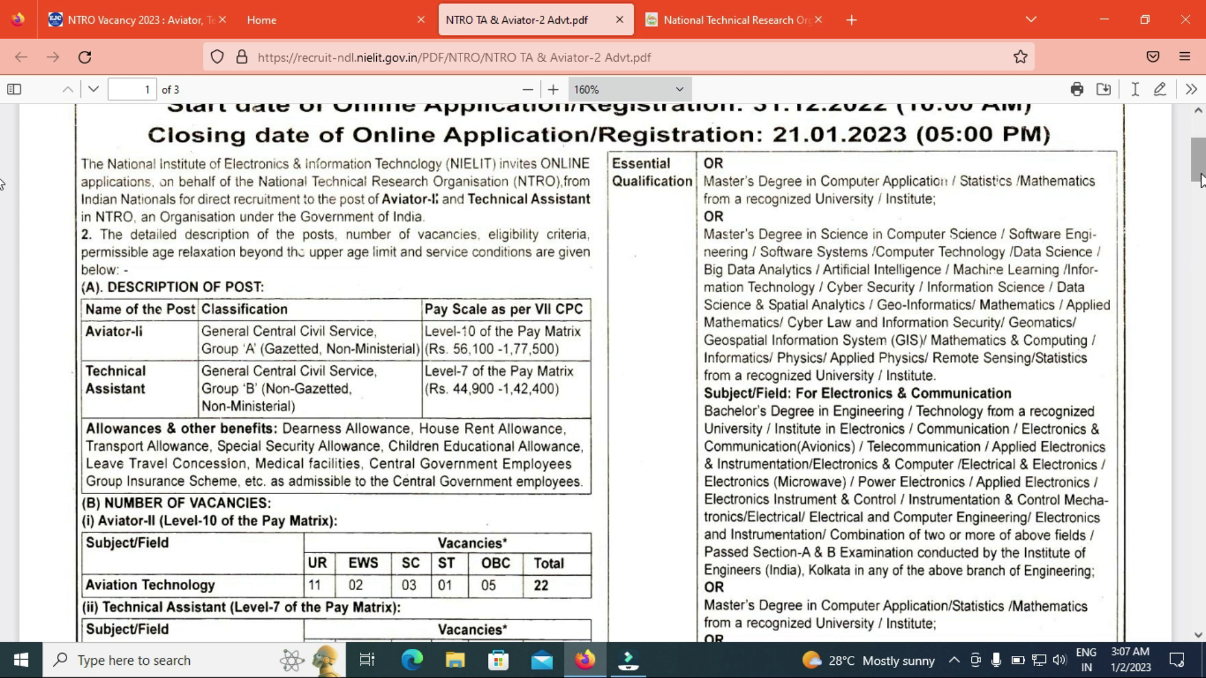
pyautogui.scroll(-2, 3, 195)
pyautogui.scroll(-2, 3, 195)
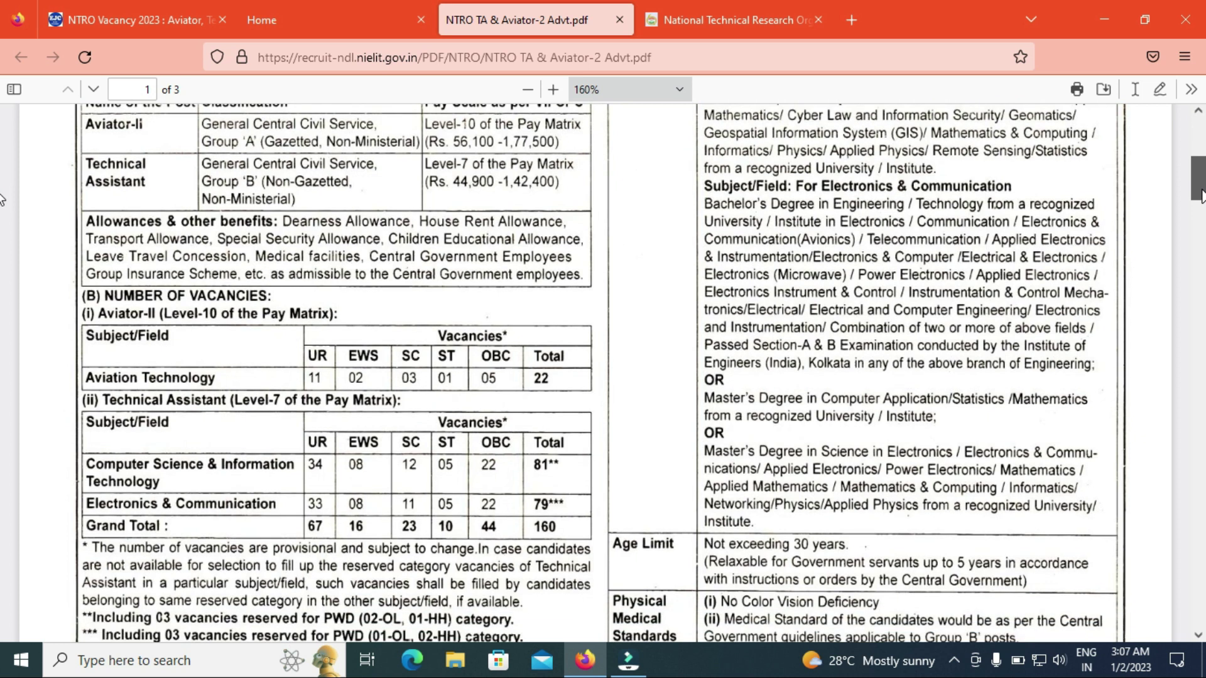
pyautogui.scroll(-1, 3, 200)
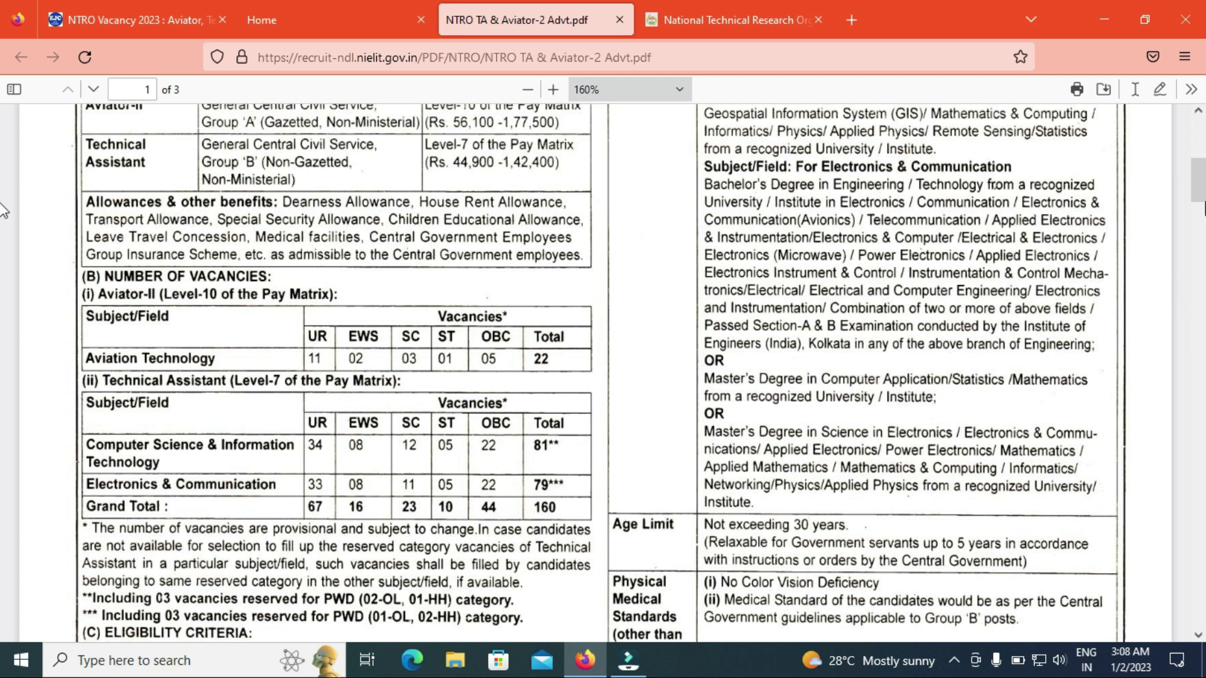
pyautogui.scroll(-3, 4, 198)
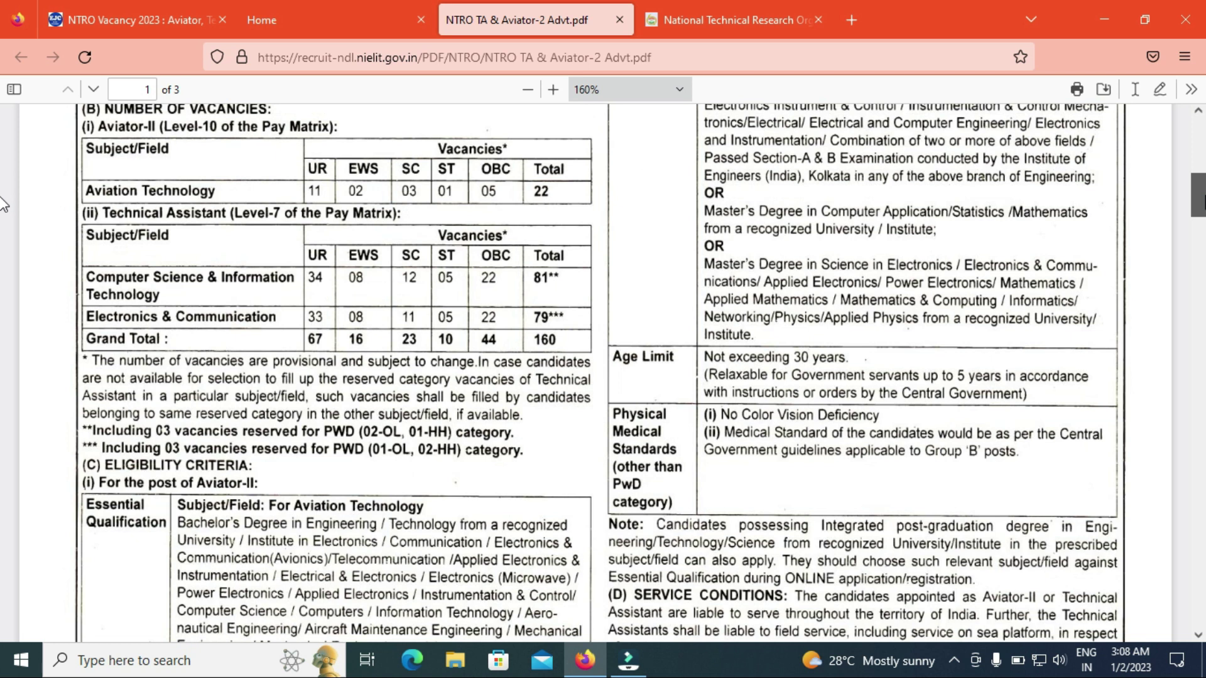
pyautogui.scroll(-3, 3, 208)
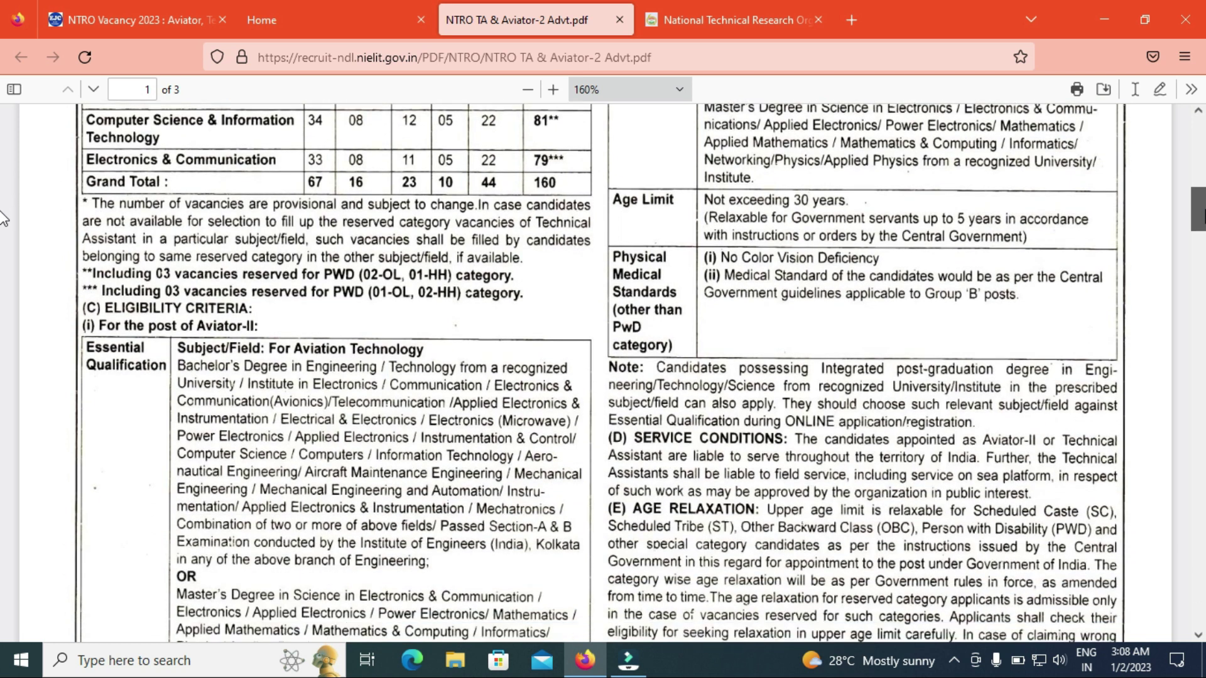
pyautogui.scroll(-2, 3, 218)
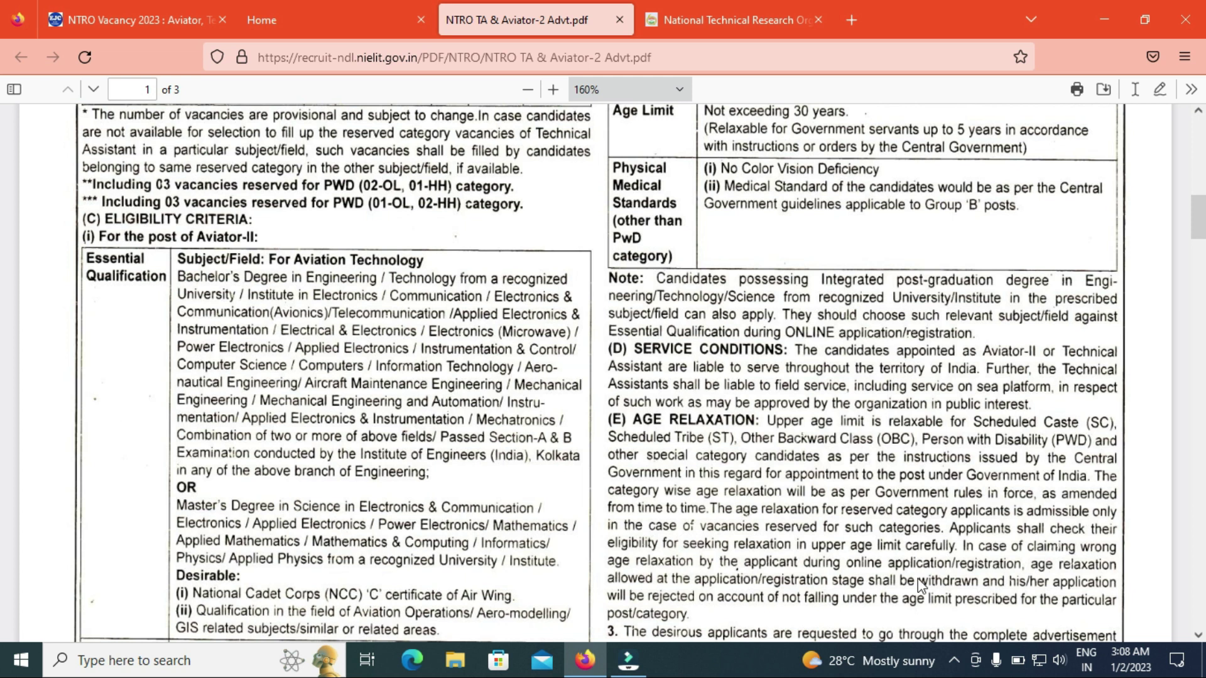
# - Examine the essential qualifications, age limits and physical standards for the Aviator-II and Technical Assistant posts in the advertisement
pyautogui.moveTo(1199, 234); pyautogui.dragTo(1199, 241)
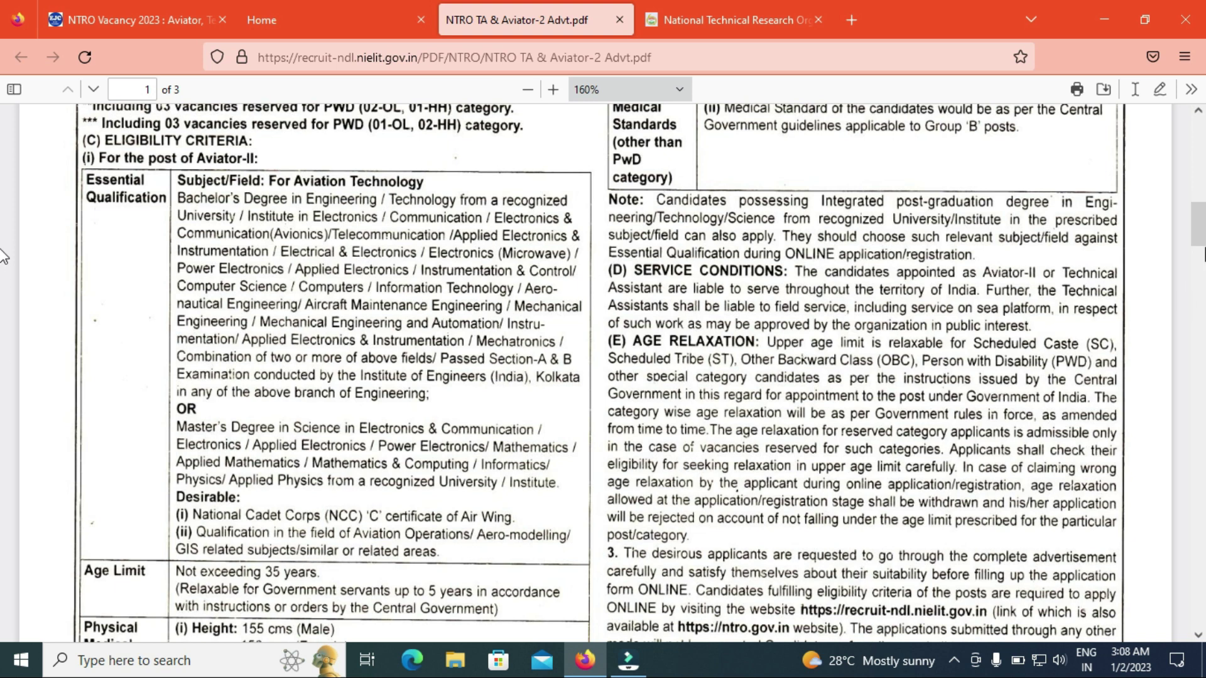
pyautogui.scroll(5, 3, 251)
pyautogui.scroll(2, 4, 216)
pyautogui.scroll(-10, 4, 251)
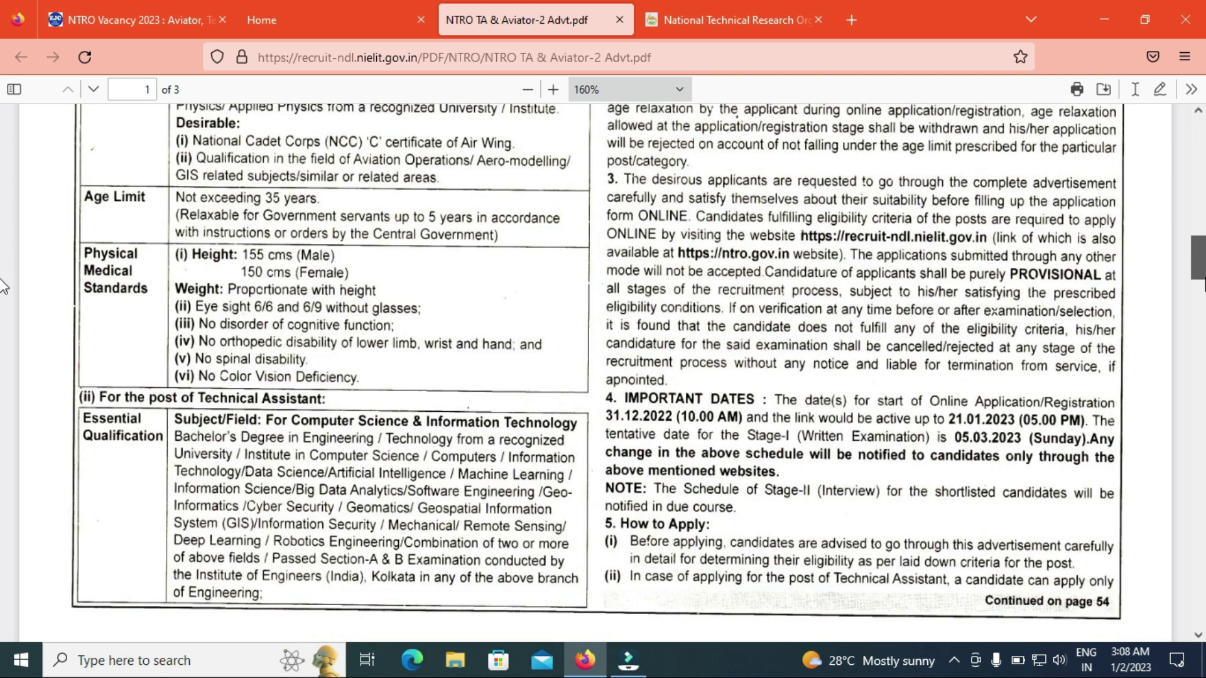
pyautogui.scroll(3, 3, 283)
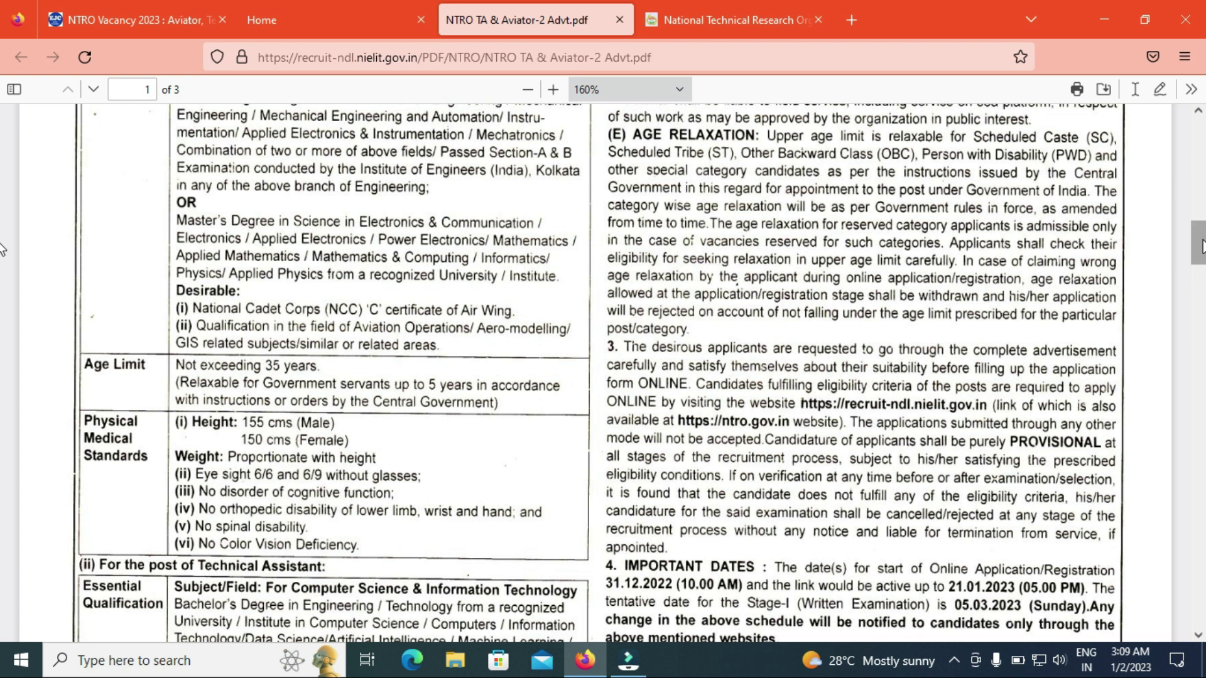
pyautogui.moveTo(1203, 245); pyautogui.dragTo(1202, 263)
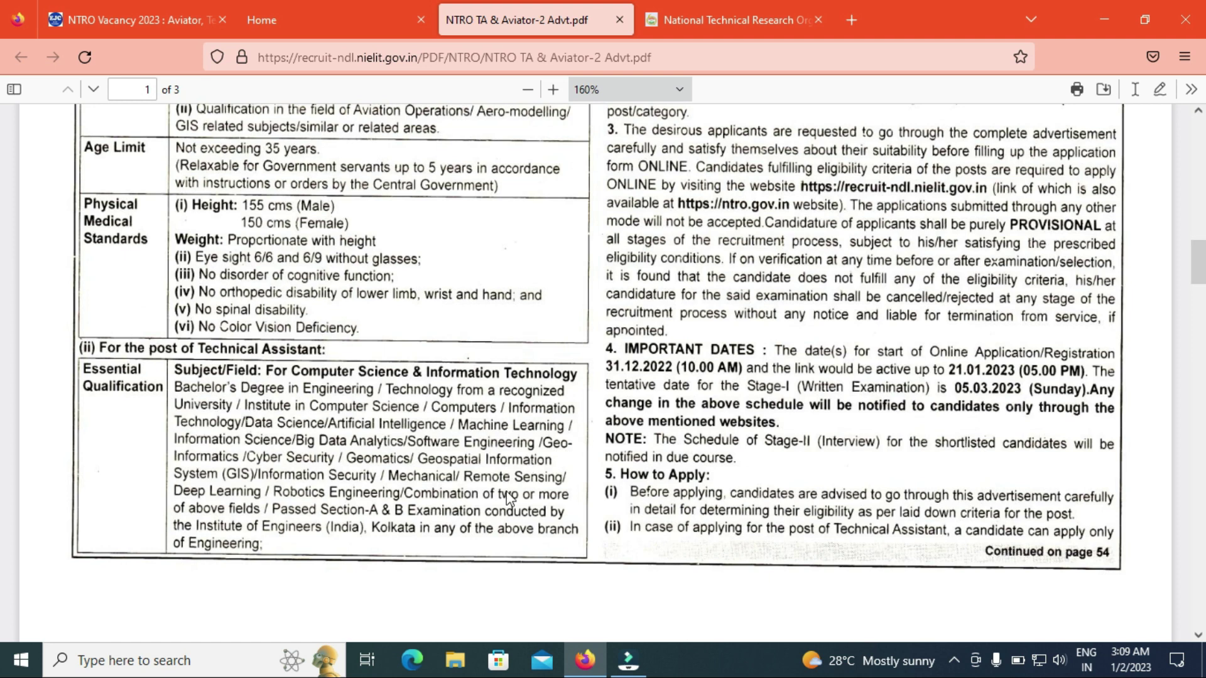
pyautogui.moveTo(1201, 251); pyautogui.dragTo(1201, 167)
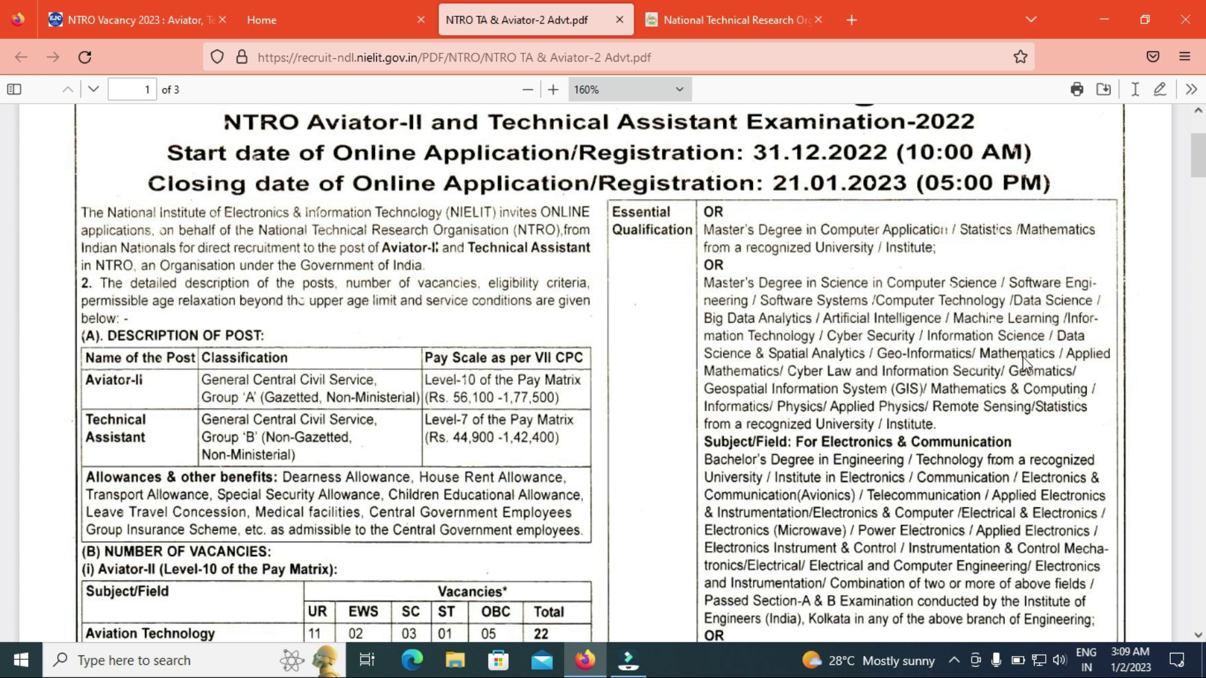
pyautogui.scroll(1, 1200, 168)
pyautogui.moveTo(1202, 168); pyautogui.dragTo(1201, 206)
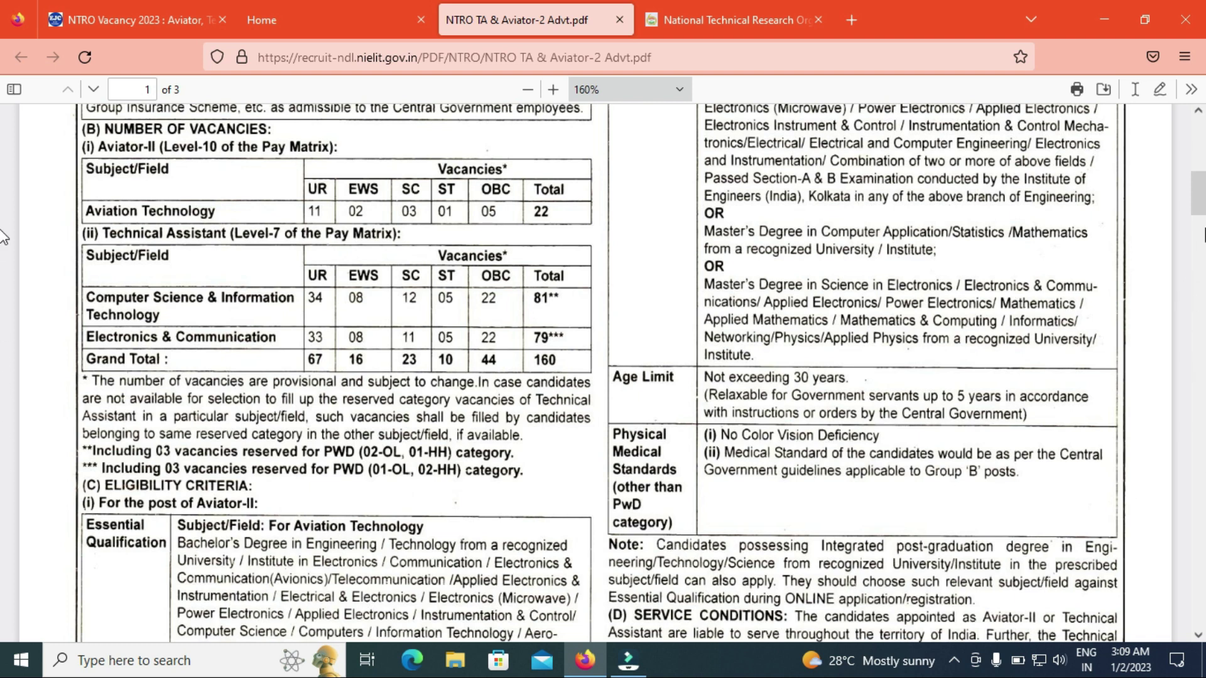
# - Review the application fees, scheme of examination and examination cities on page 2, and return to the start of the advertisement
pyautogui.scroll(-10, 2, 242)
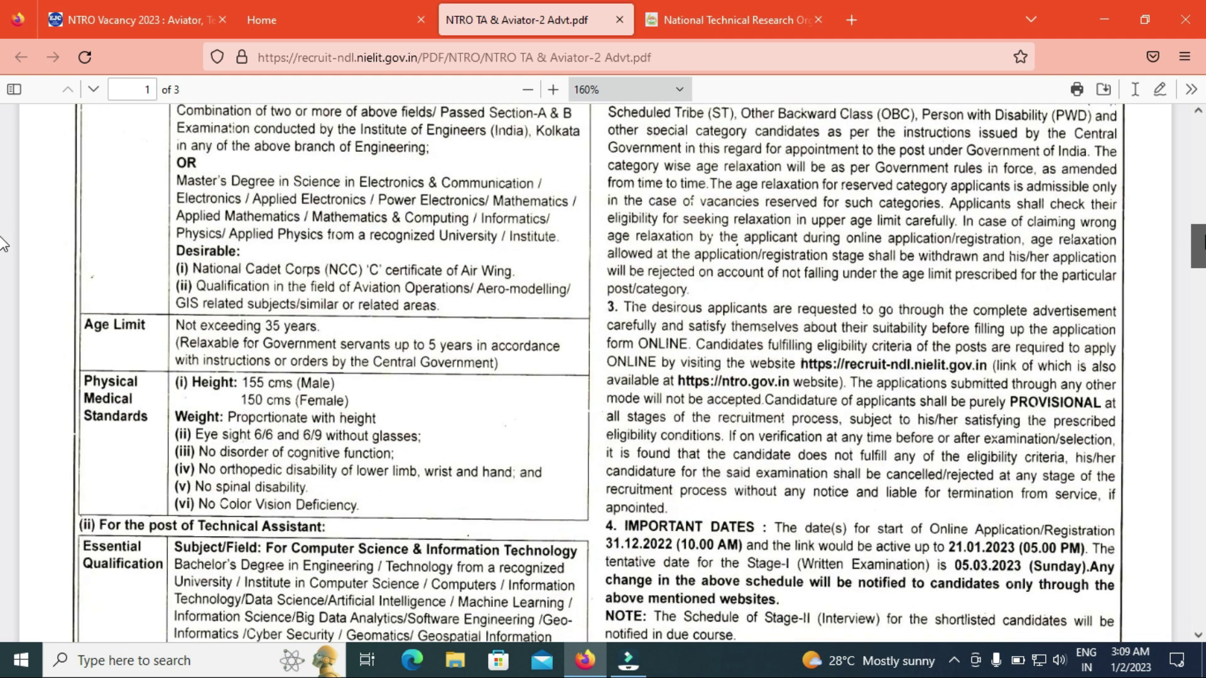
pyautogui.scroll(-15, 3, 244)
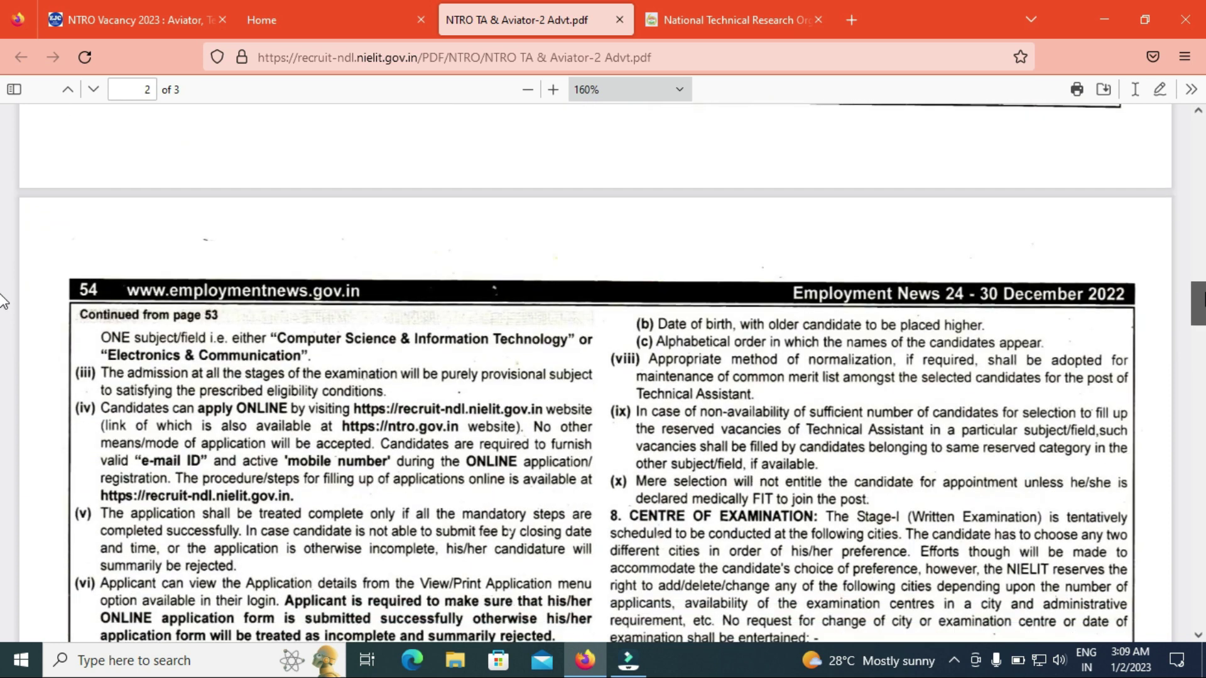
pyautogui.scroll(-6, 2, 312)
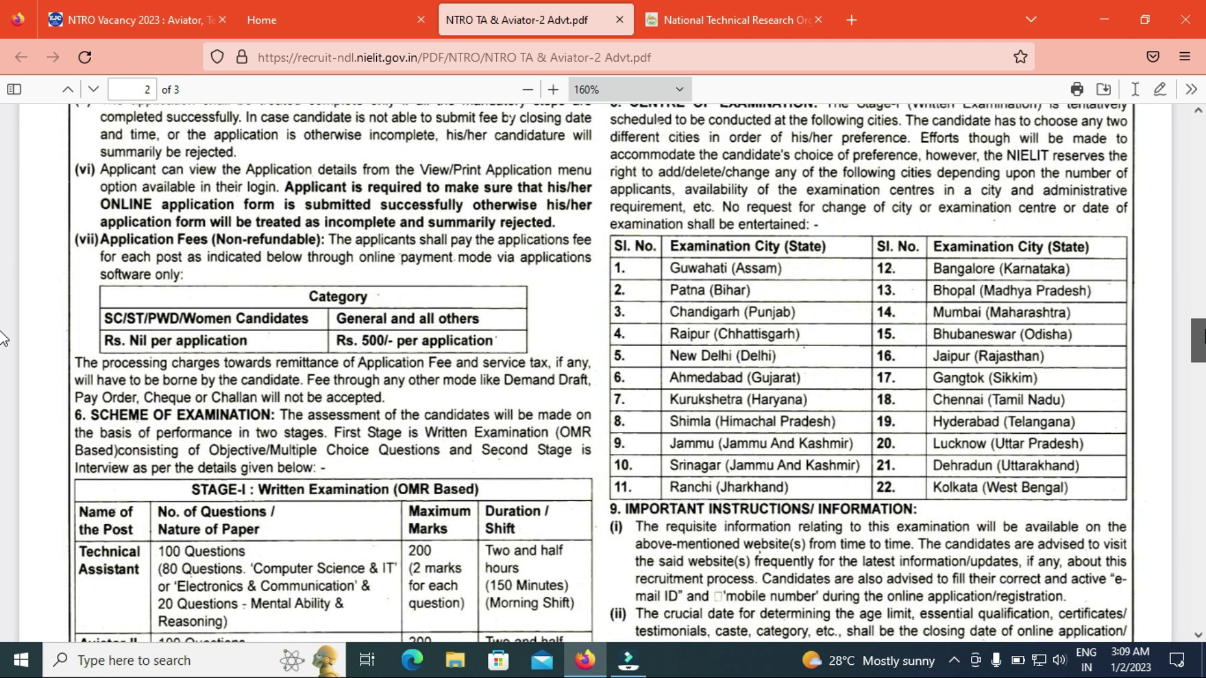
pyautogui.scroll(-3, 2, 345)
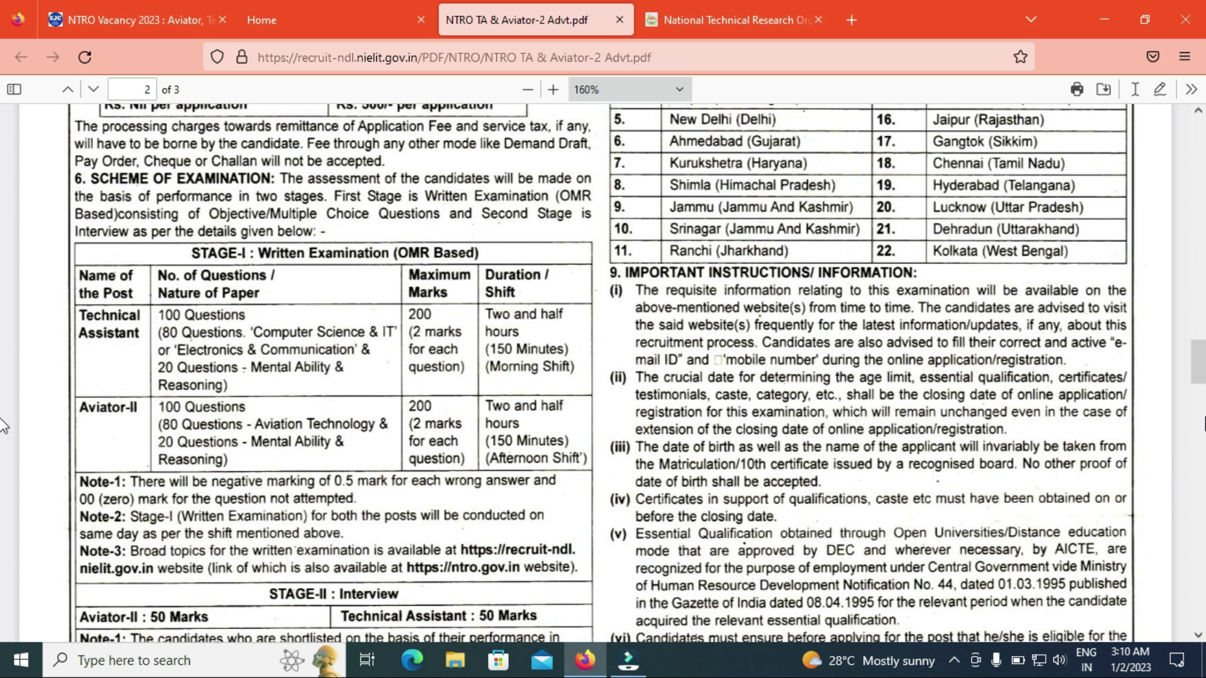
pyautogui.moveTo(1201, 375); pyautogui.dragTo(1201, 356)
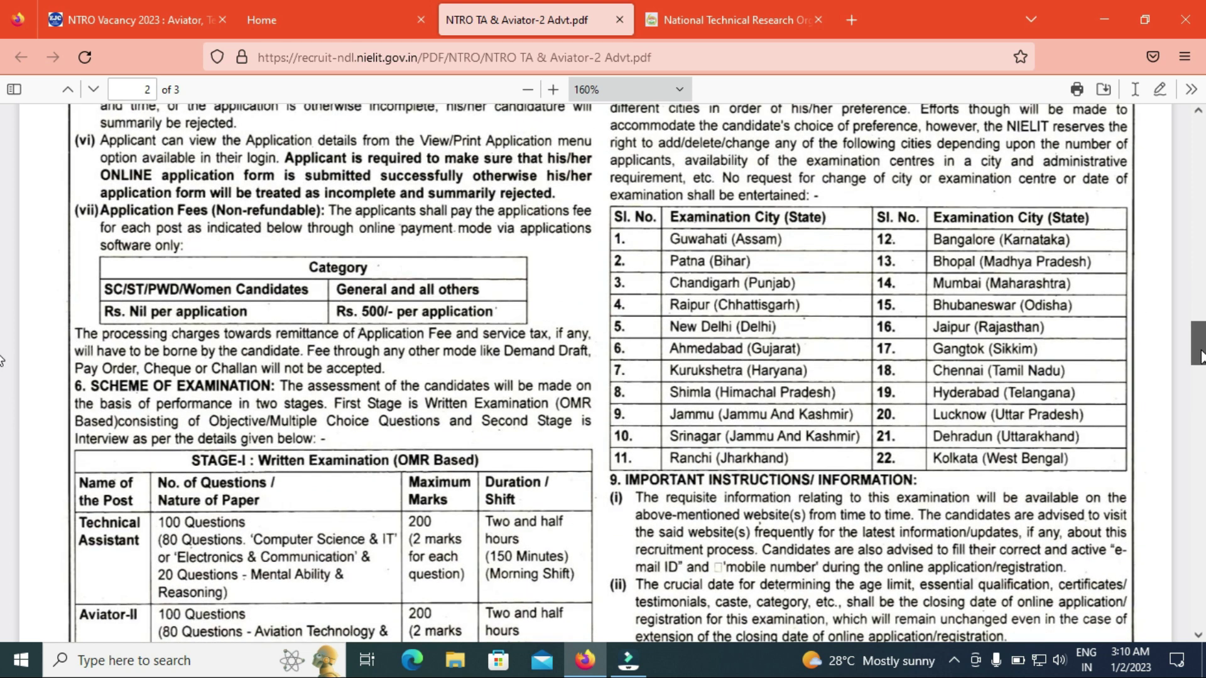
pyautogui.moveTo(1201, 357); pyautogui.dragTo(1201, 376)
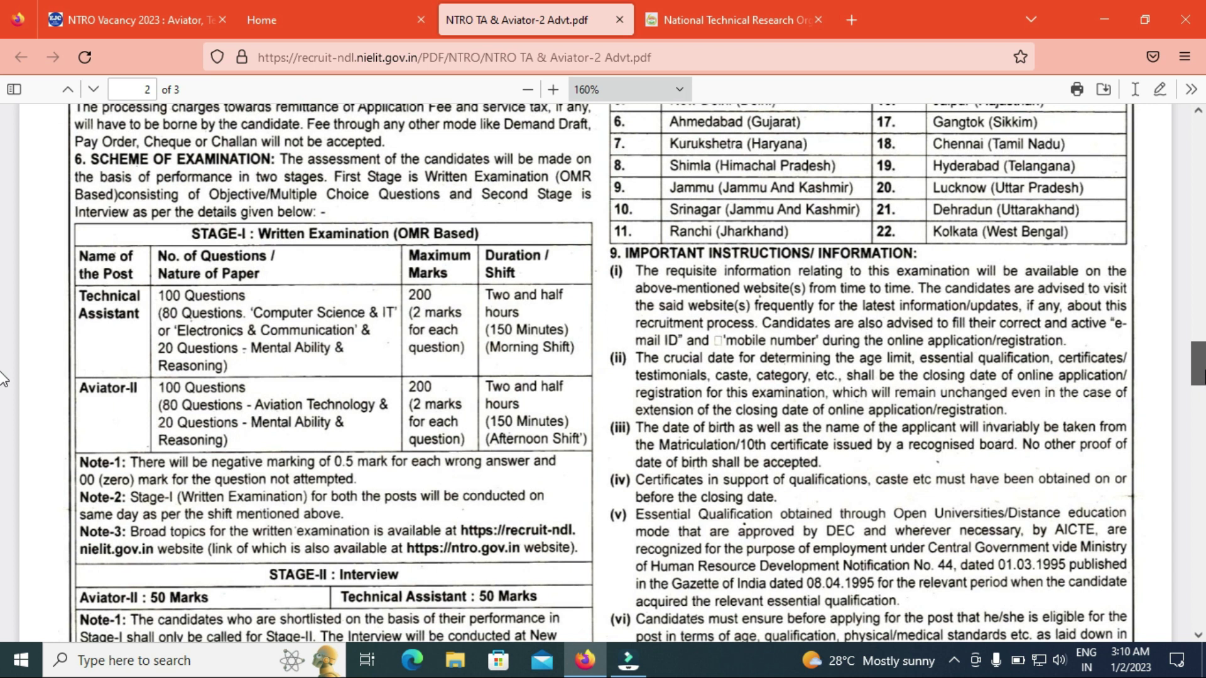
pyautogui.scroll(5, 2, 378)
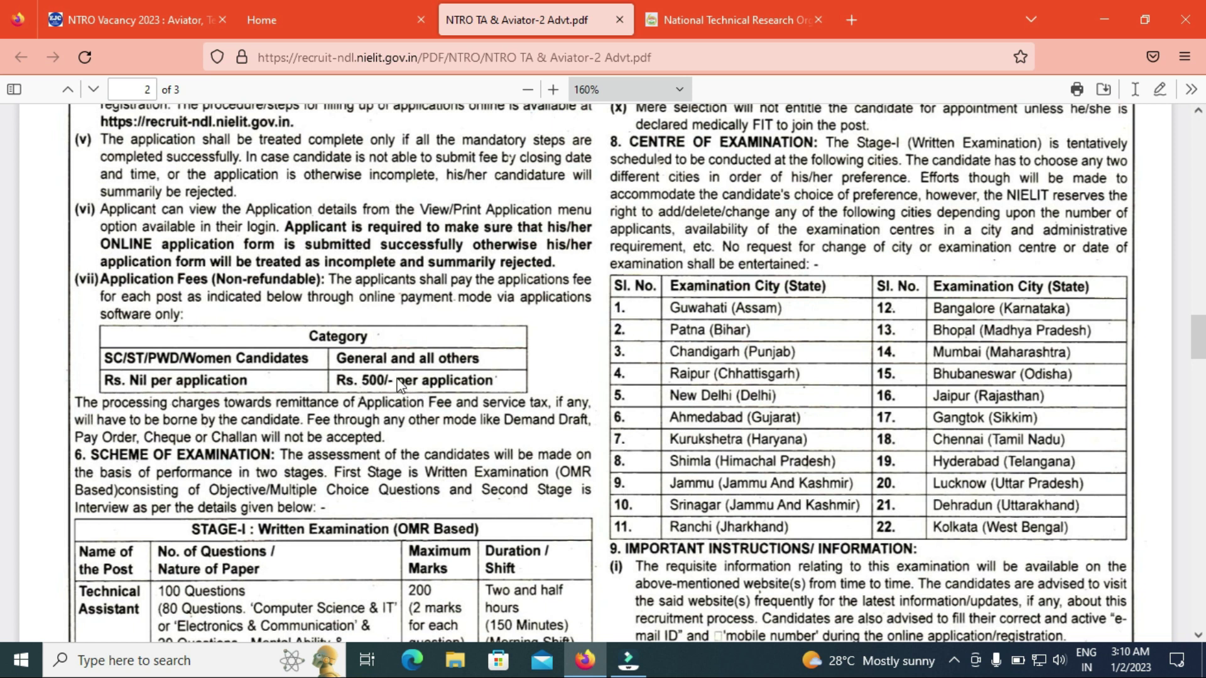
pyautogui.moveTo(1198, 339); pyautogui.dragTo(1030, 174)
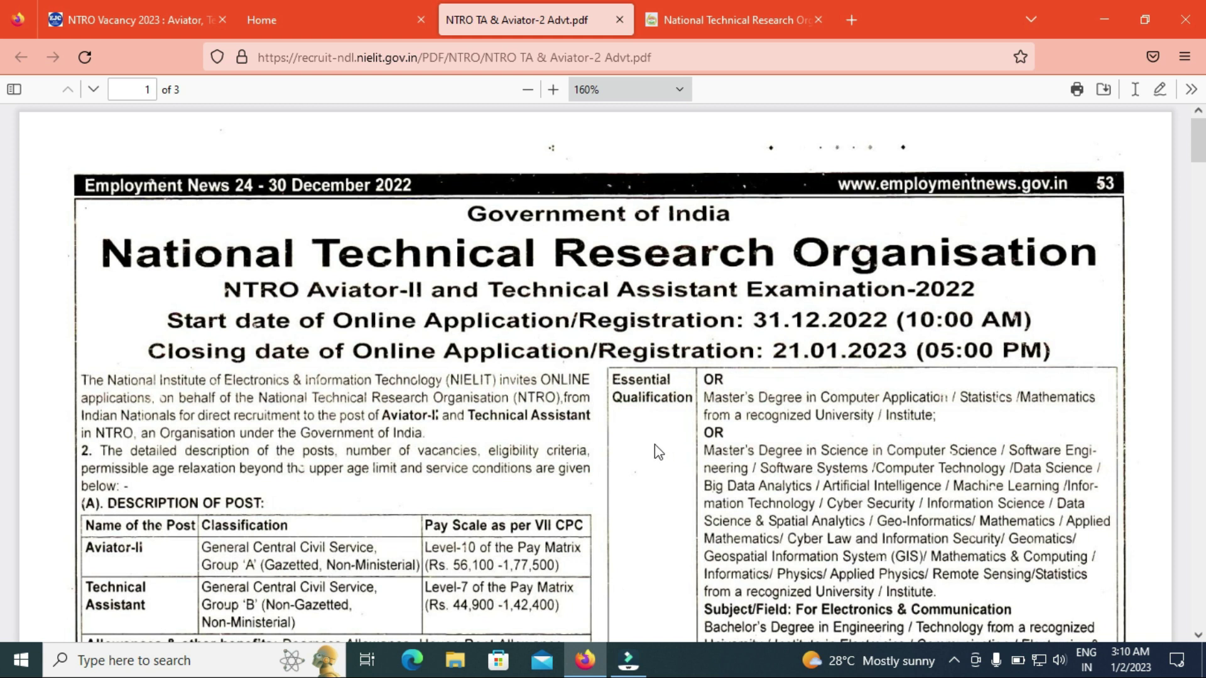
# - Look through the notices and certificate formats on the NIELIT recruitment home page, and open the New User Registration form
pyautogui.click(292, 10)
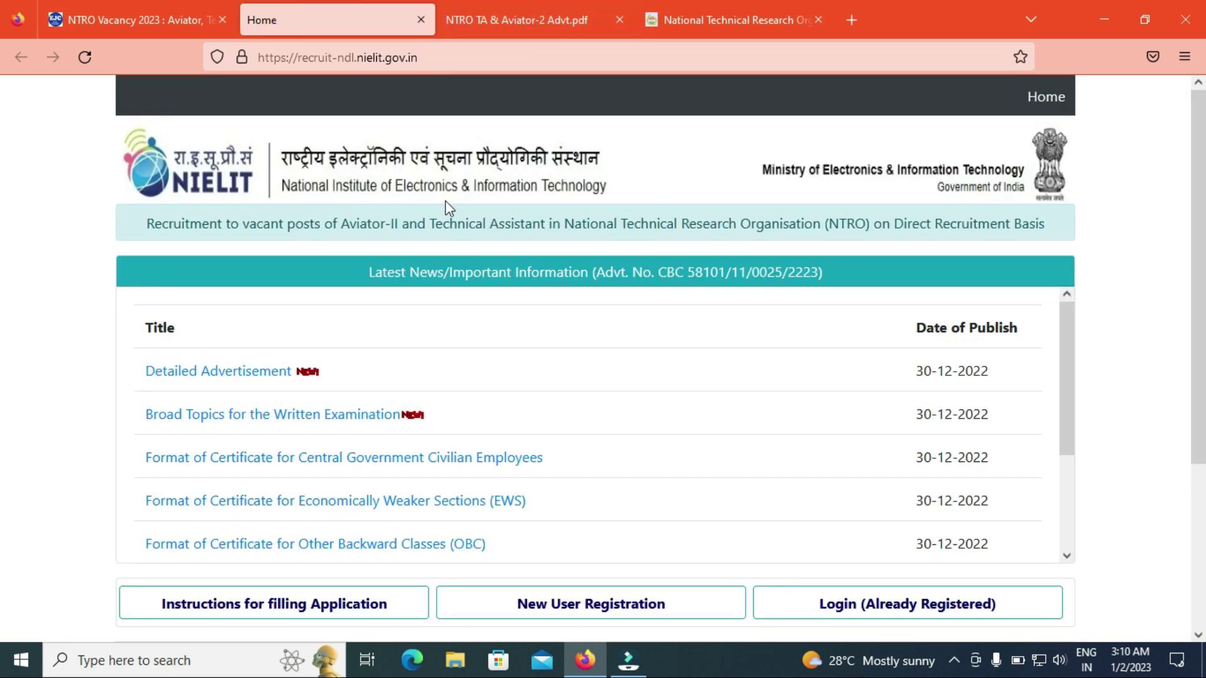
pyautogui.scroll(-1, 3, 290)
pyautogui.scroll(-1, 3, 290)
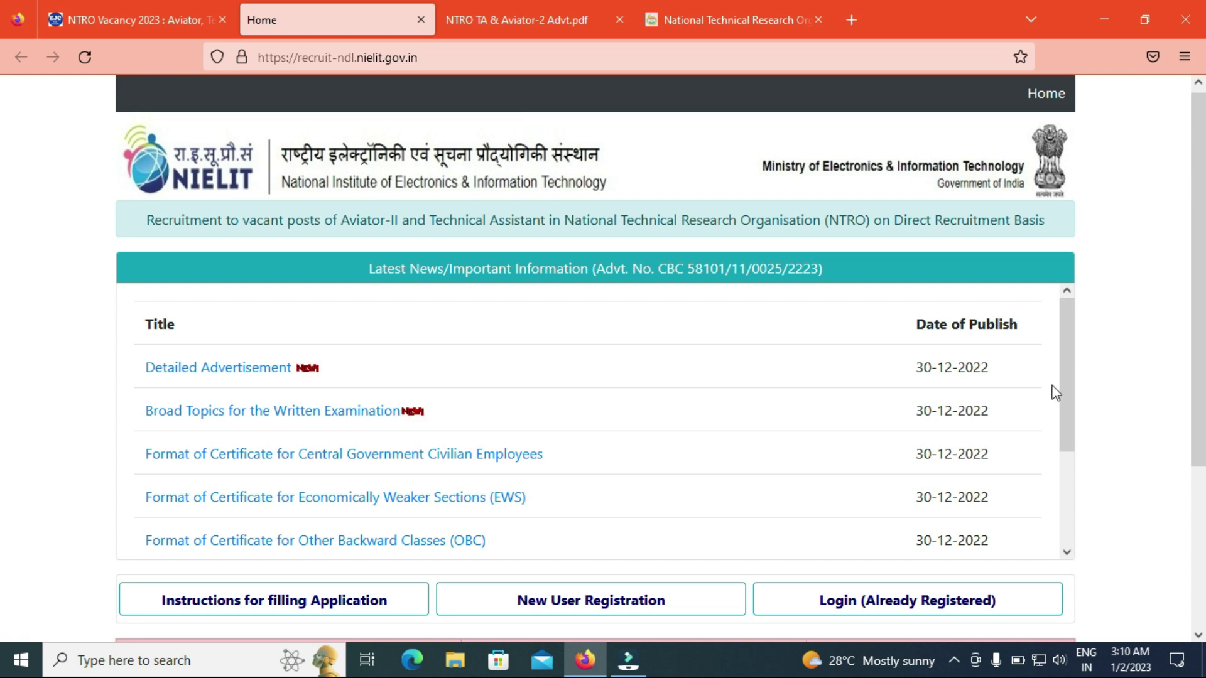
pyautogui.moveTo(1067, 408); pyautogui.dragTo(1090, 484)
pyautogui.moveTo(1062, 443)
pyautogui.mouseDown()
pyautogui.moveTo(1064, 343)
pyautogui.moveTo(1076, 444)
pyautogui.mouseUp()
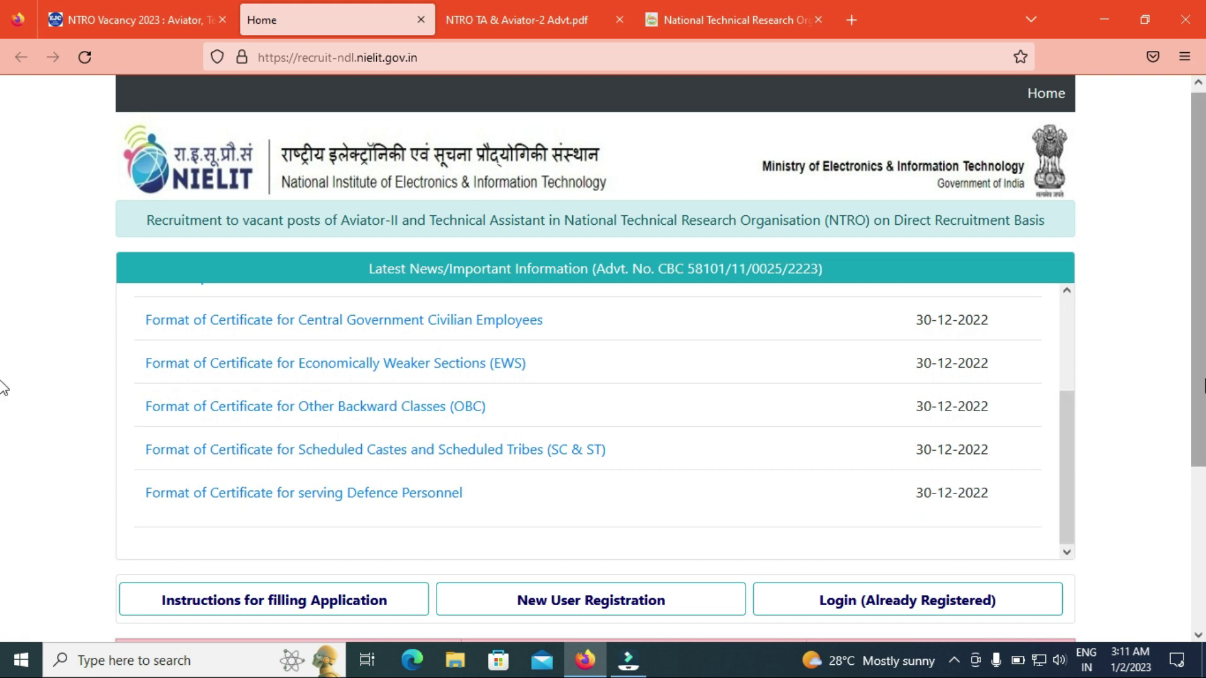
pyautogui.scroll(-3, 6, 488)
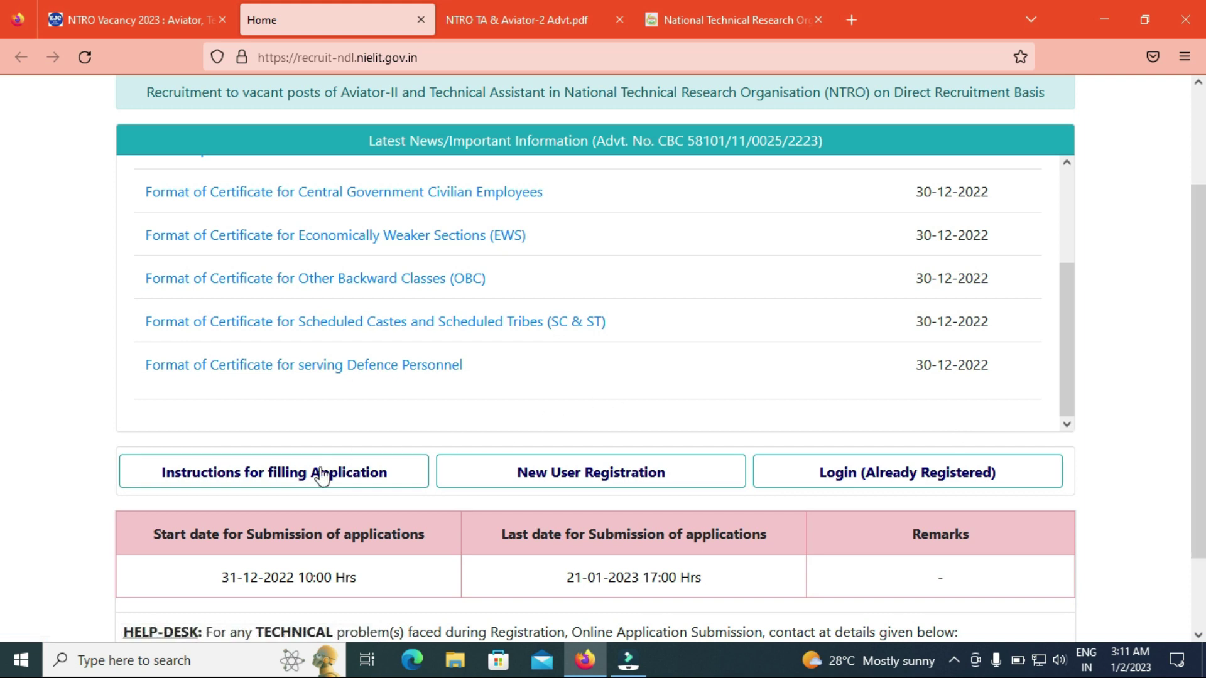
pyautogui.click(634, 481)
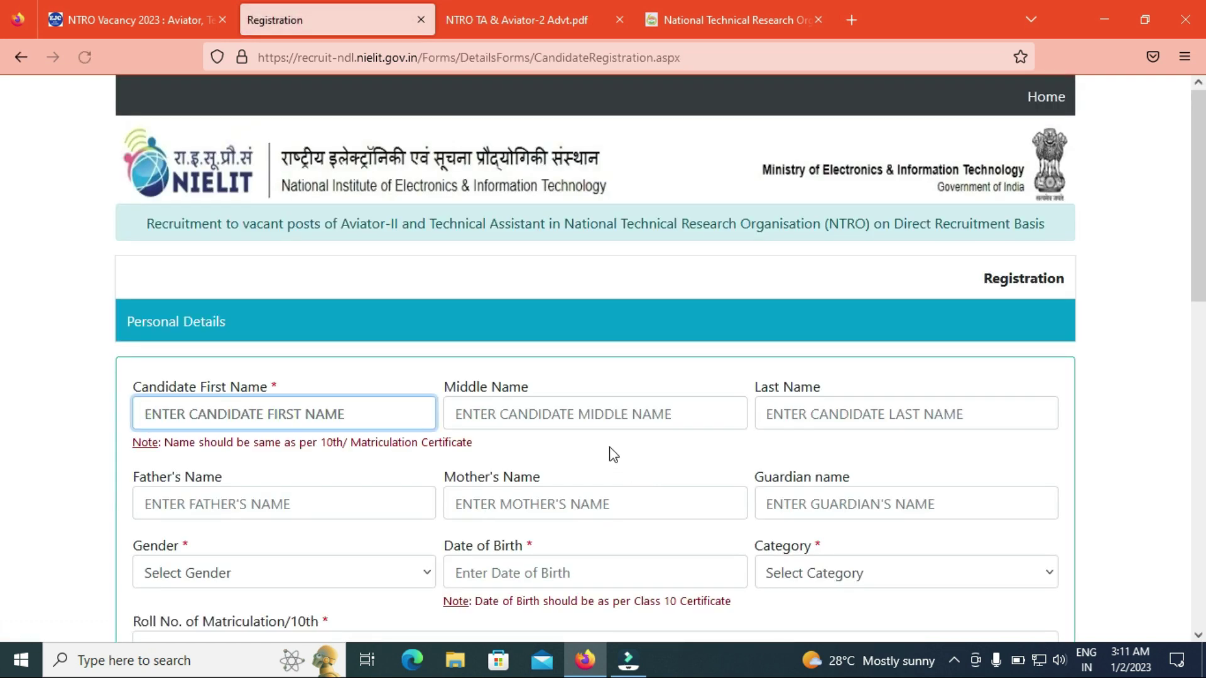
# - Examine the Personal Details fields of the registration form, including the gender choices, date of birth calendar and category choices
pyautogui.scroll(-3, 6, 320)
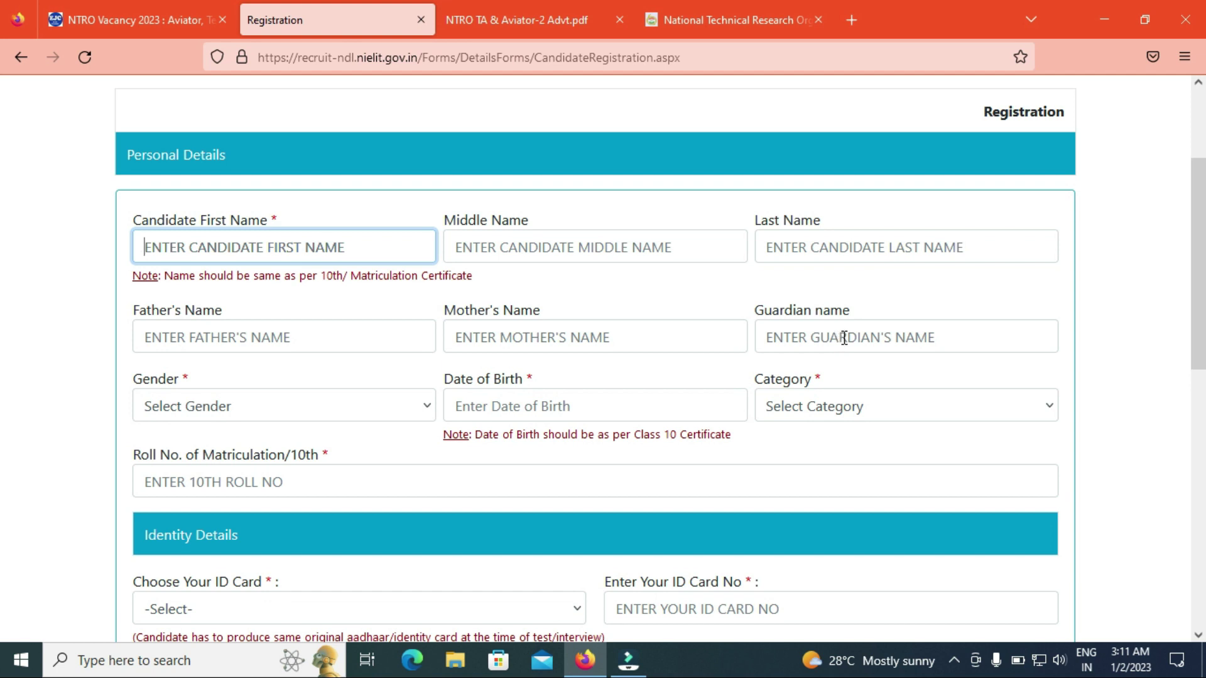
pyautogui.click(250, 409)
pyautogui.click(181, 443)
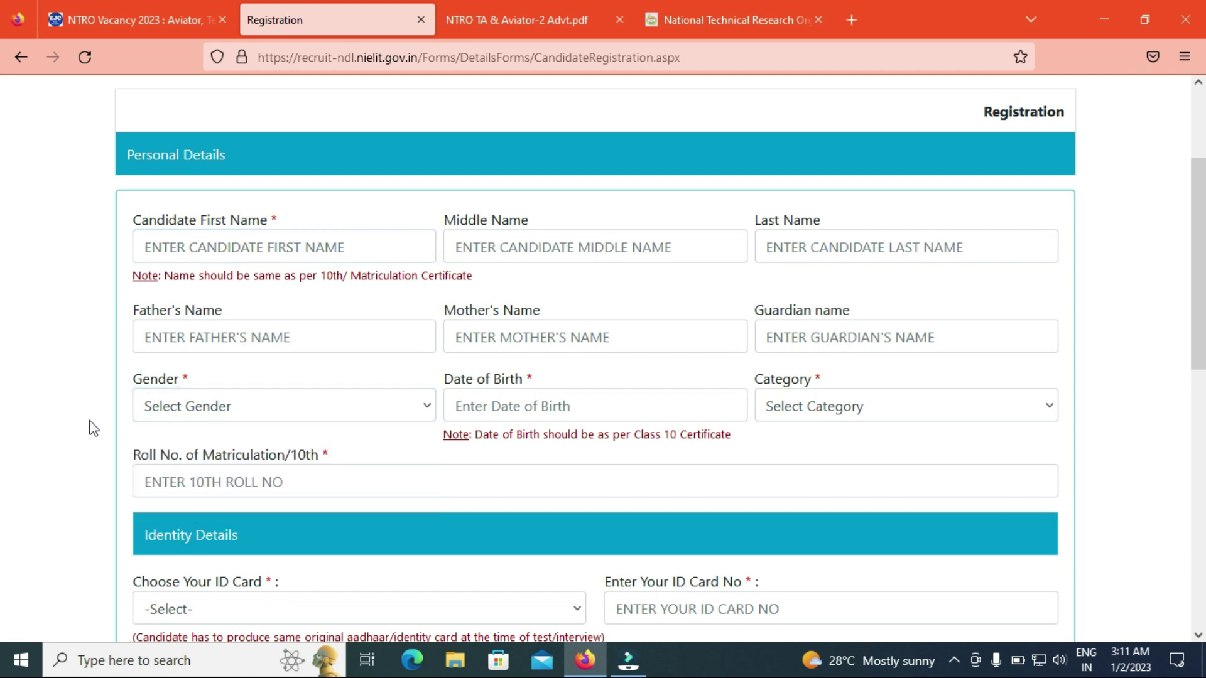
pyautogui.click(535, 406)
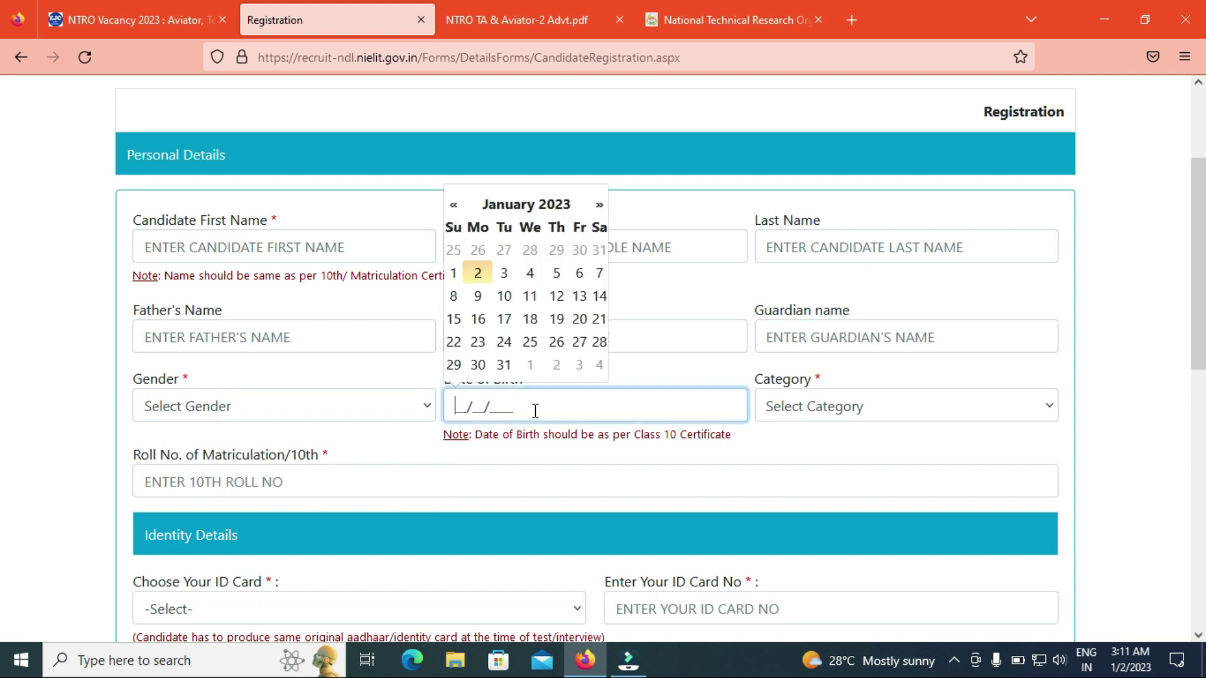
pyautogui.click(557, 206)
pyautogui.click(4, 244)
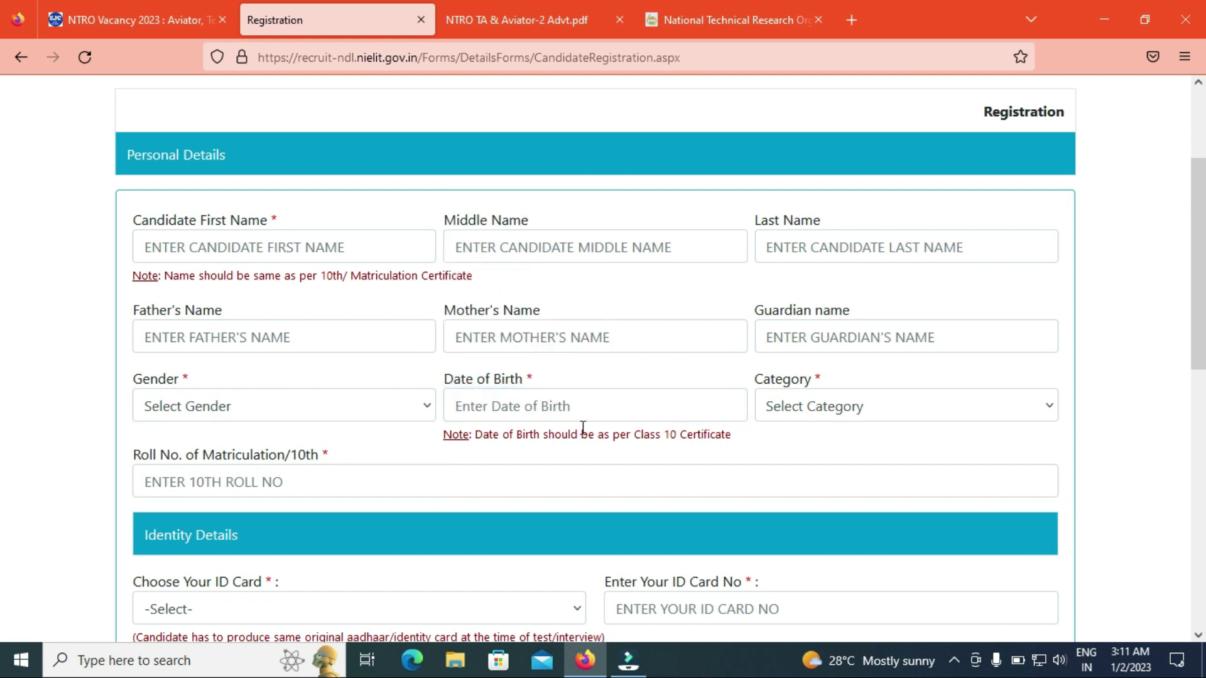
pyautogui.click(864, 417)
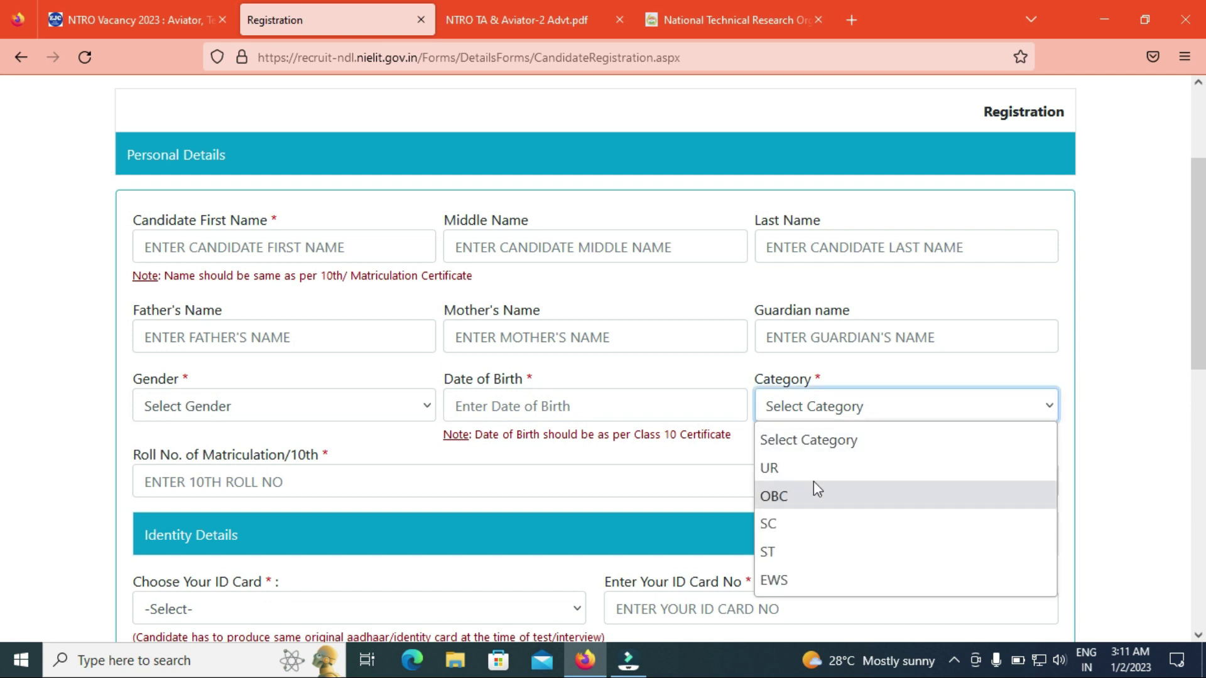
# - Look over the matriculation roll number and Identity Details fields, and choose Aadhaar Card as the ID card
pyautogui.scroll(-8, 2, 402)
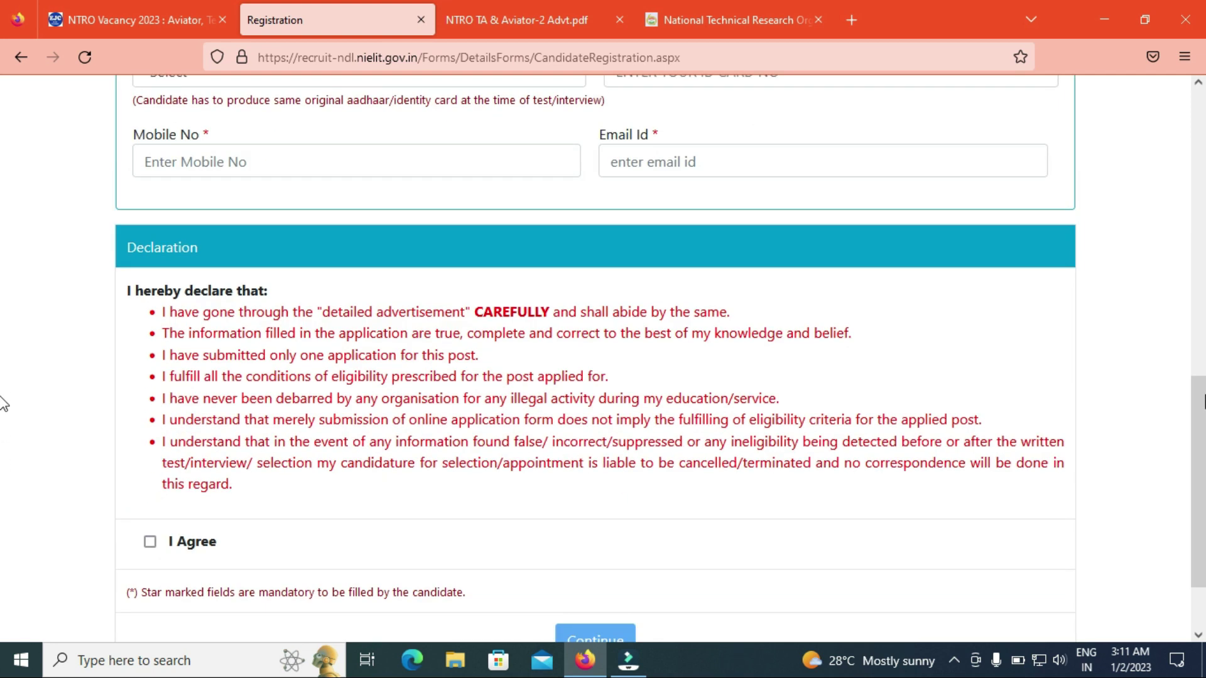
pyautogui.scroll(5, 2, 377)
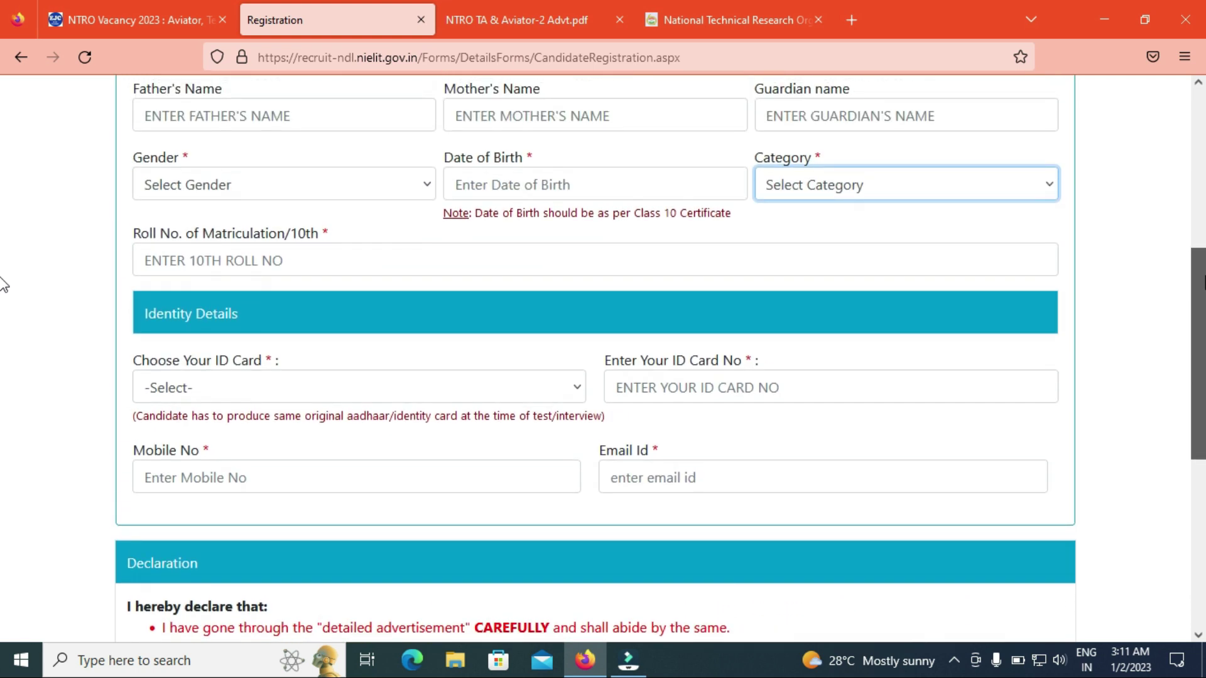
pyautogui.scroll(1, 2, 285)
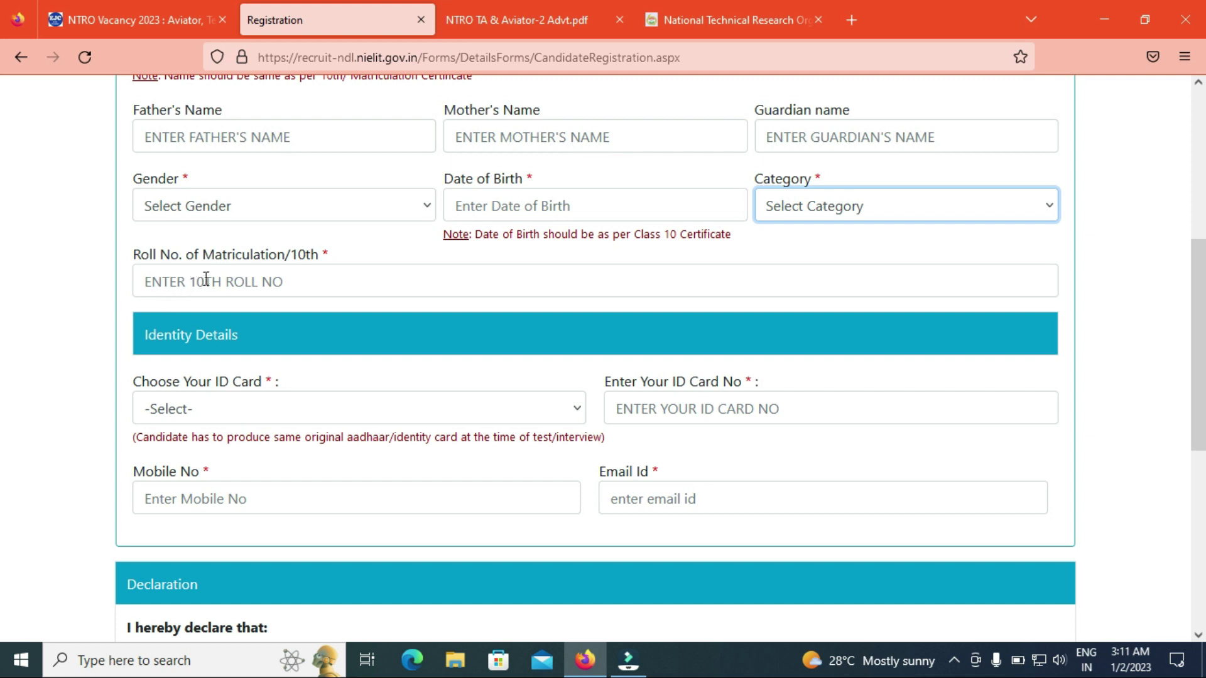
pyautogui.click(239, 285)
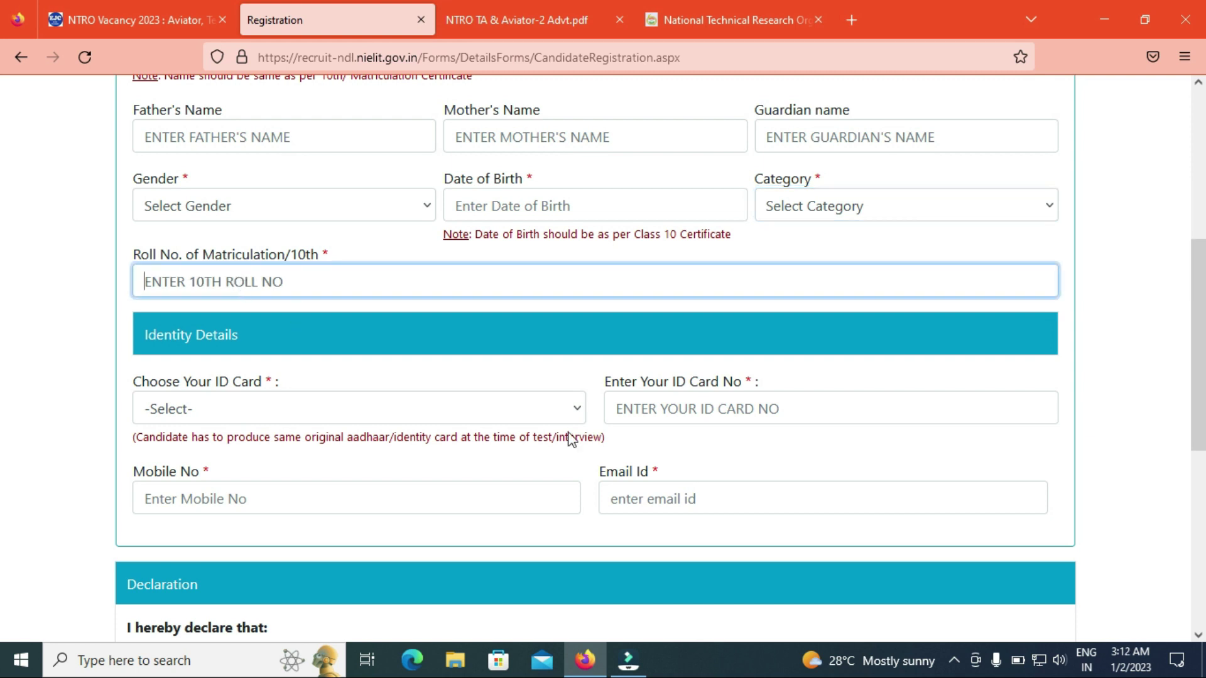
pyautogui.scroll(-5, 4, 505)
pyautogui.moveTo(1201, 544); pyautogui.dragTo(1201, 408)
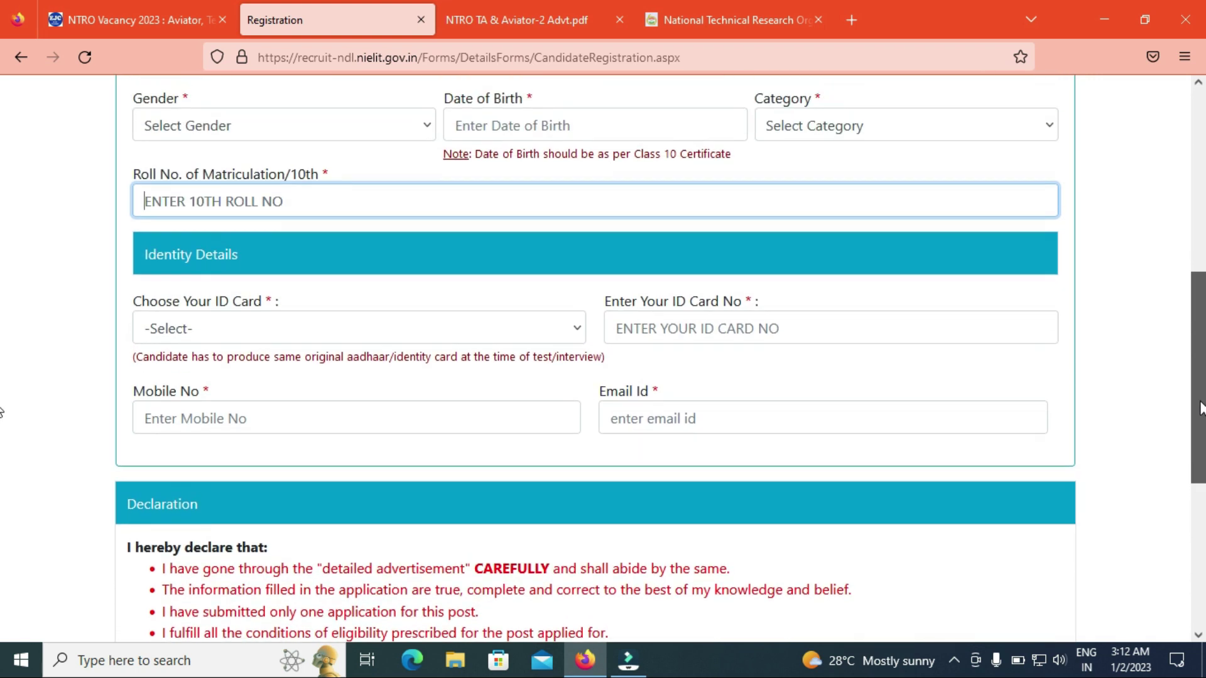
pyautogui.click(228, 333)
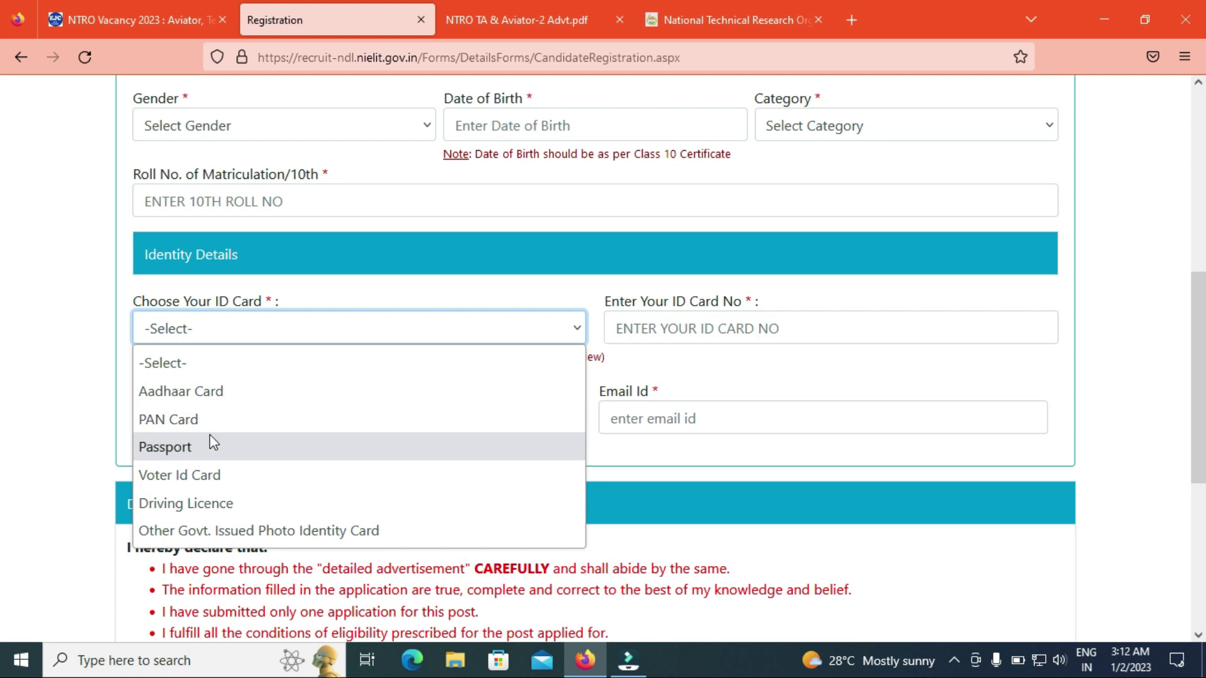
pyautogui.click(228, 393)
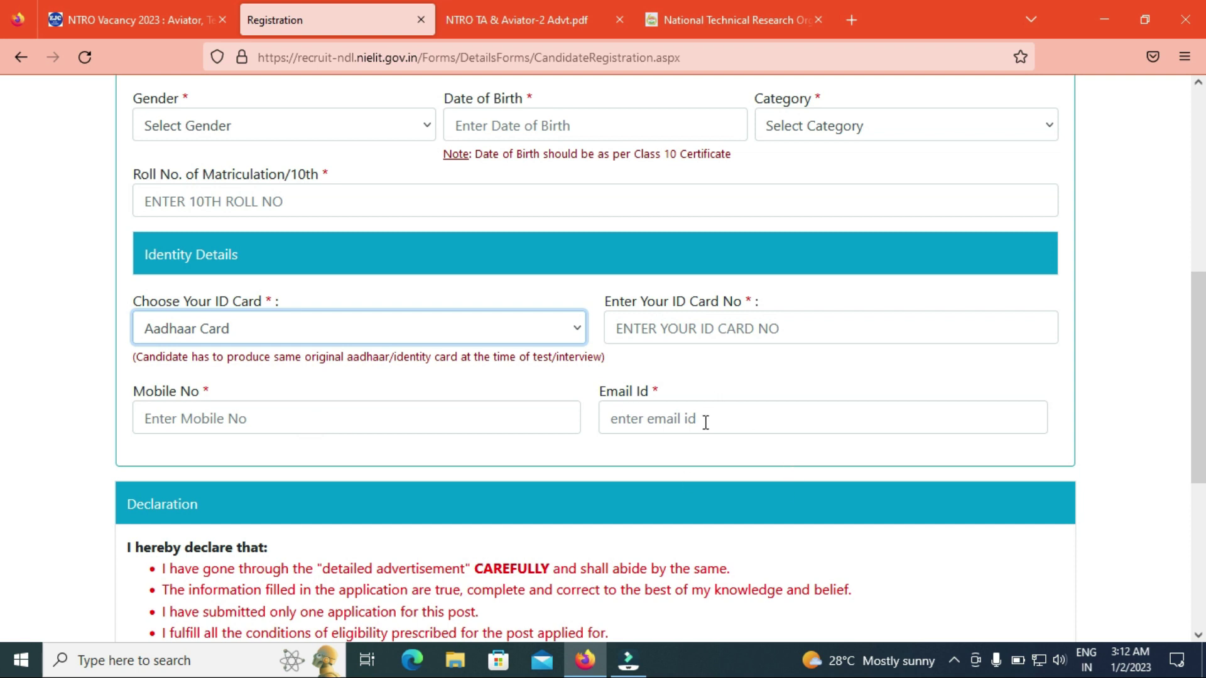
# - Agree to the registration declaration, and continue with the mobile and email OTPs filled in
pyautogui.moveTo(1195, 420); pyautogui.dragTo(1202, 483)
pyautogui.moveTo(1200, 405); pyautogui.dragTo(820, 479)
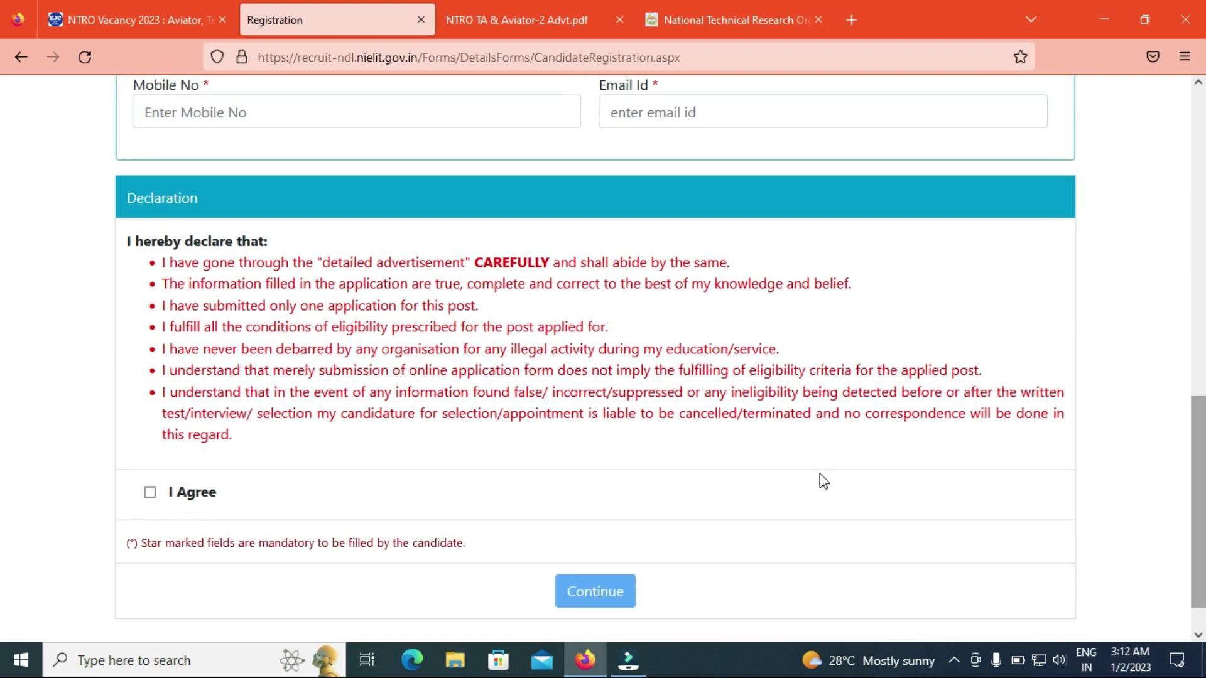
pyautogui.click(150, 492)
pyautogui.scroll(-7, 5, 458)
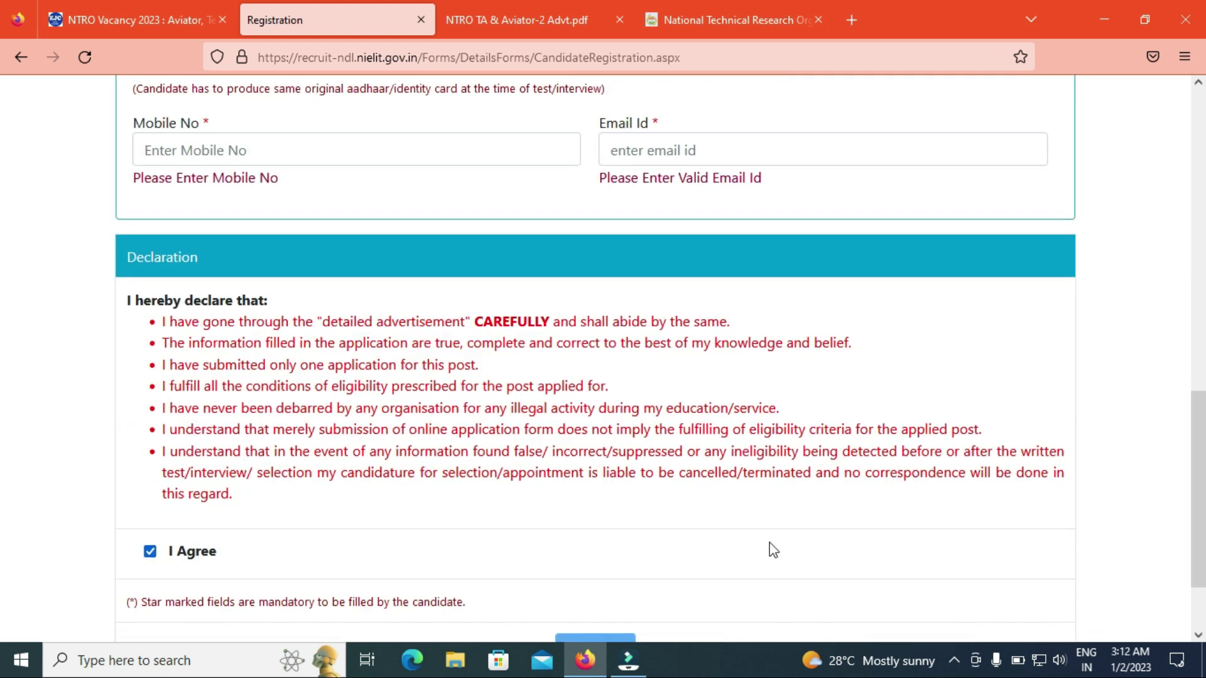
pyautogui.scroll(-2, 3, 477)
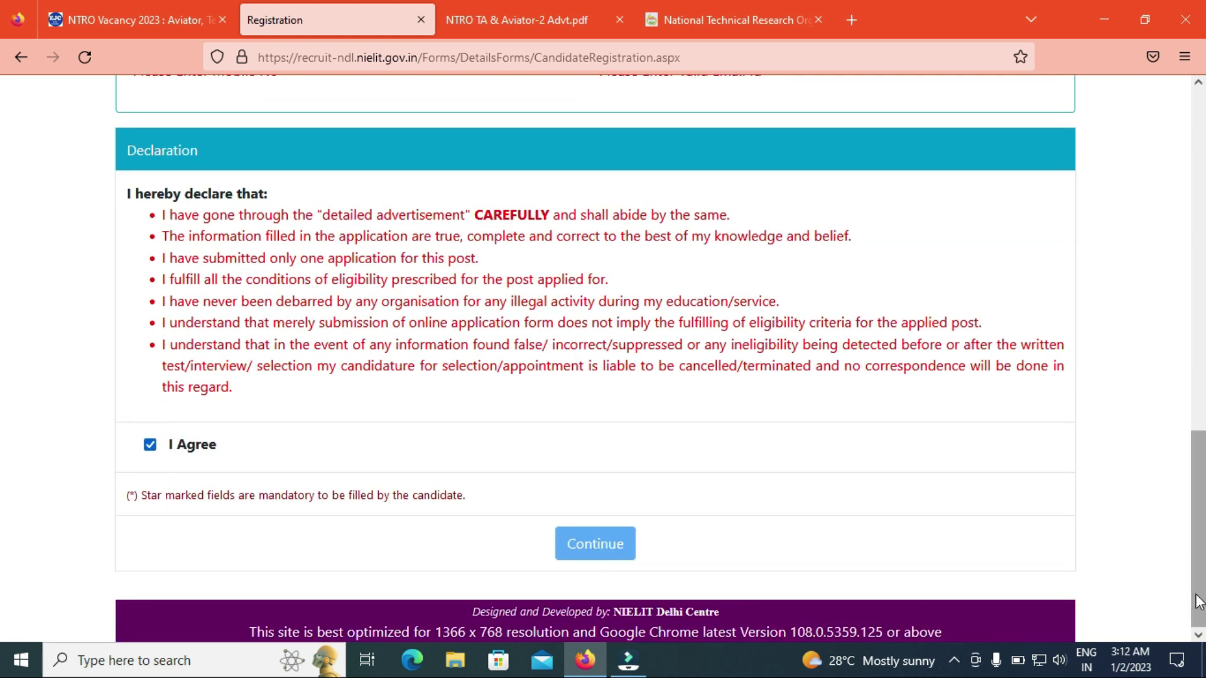
pyautogui.moveTo(1199, 606); pyautogui.dragTo(1200, 200)
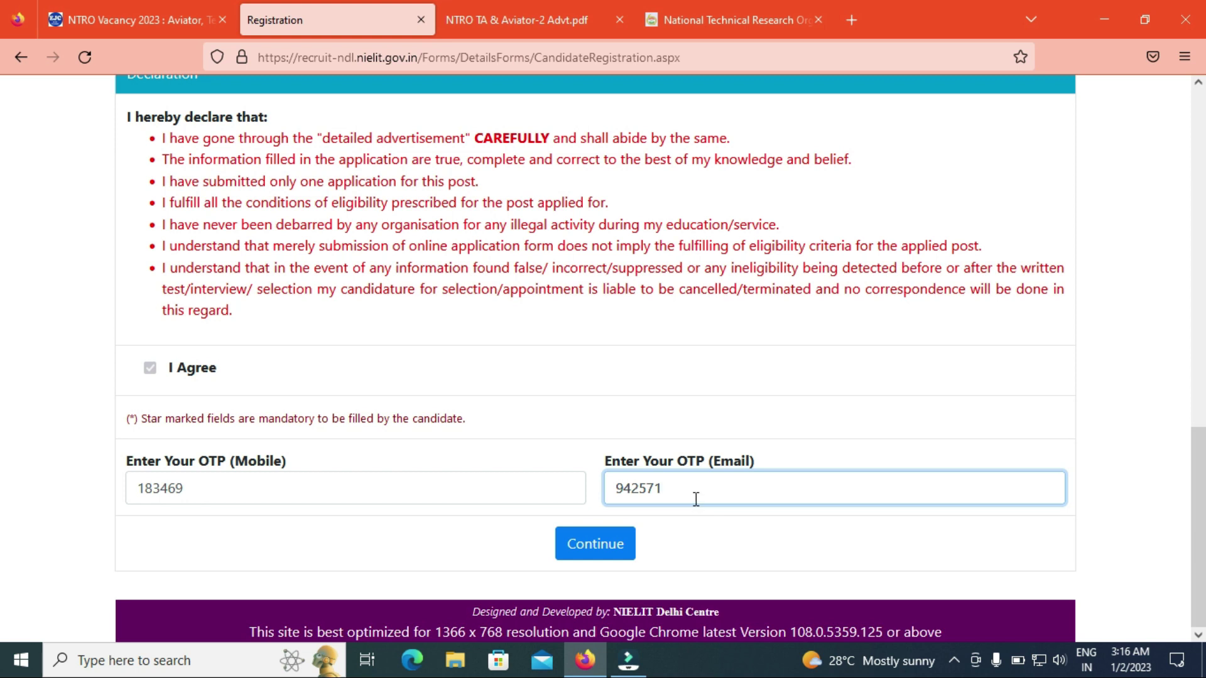
pyautogui.click(609, 547)
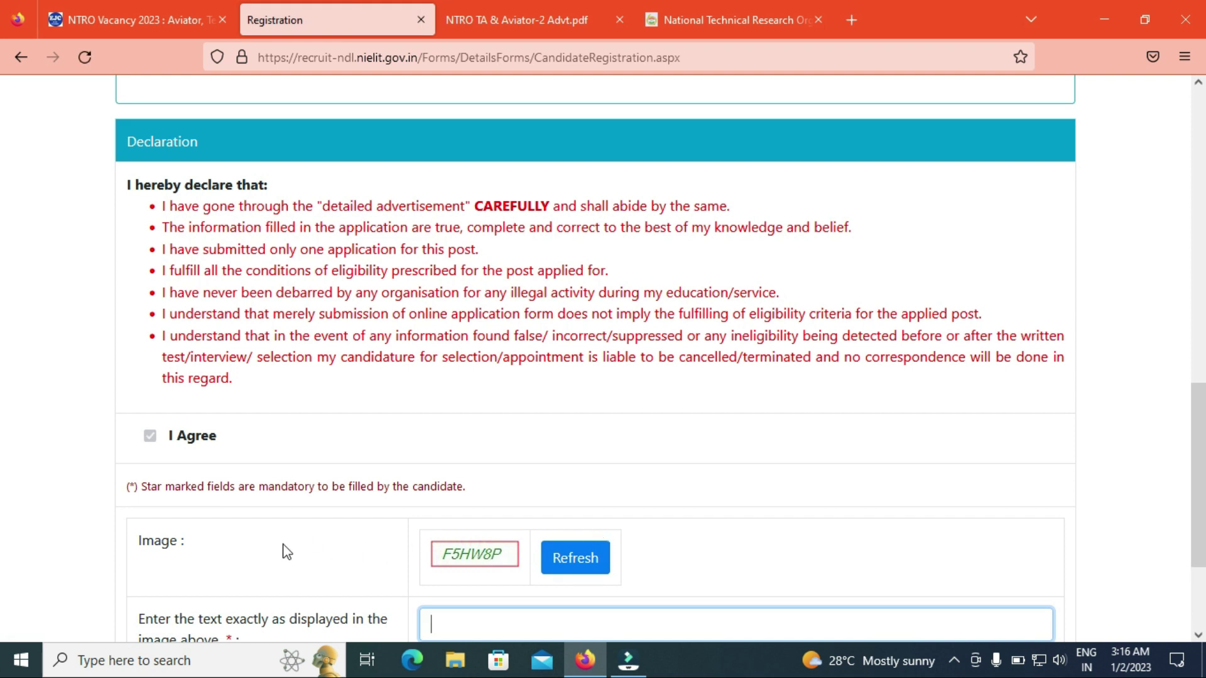
# - Enter the captcha text shown in the image, then save the registration details and confirm that the data is correct
pyautogui.scroll(-1, 2, 448)
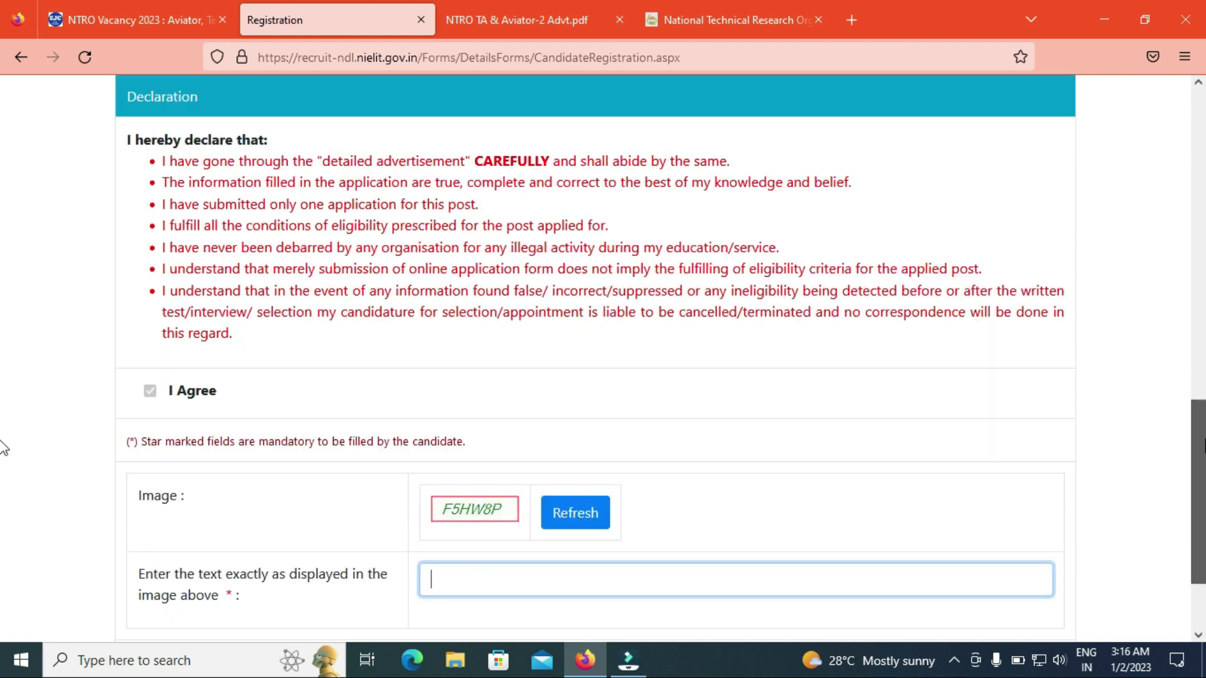
pyautogui.scroll(-1, 2, 447)
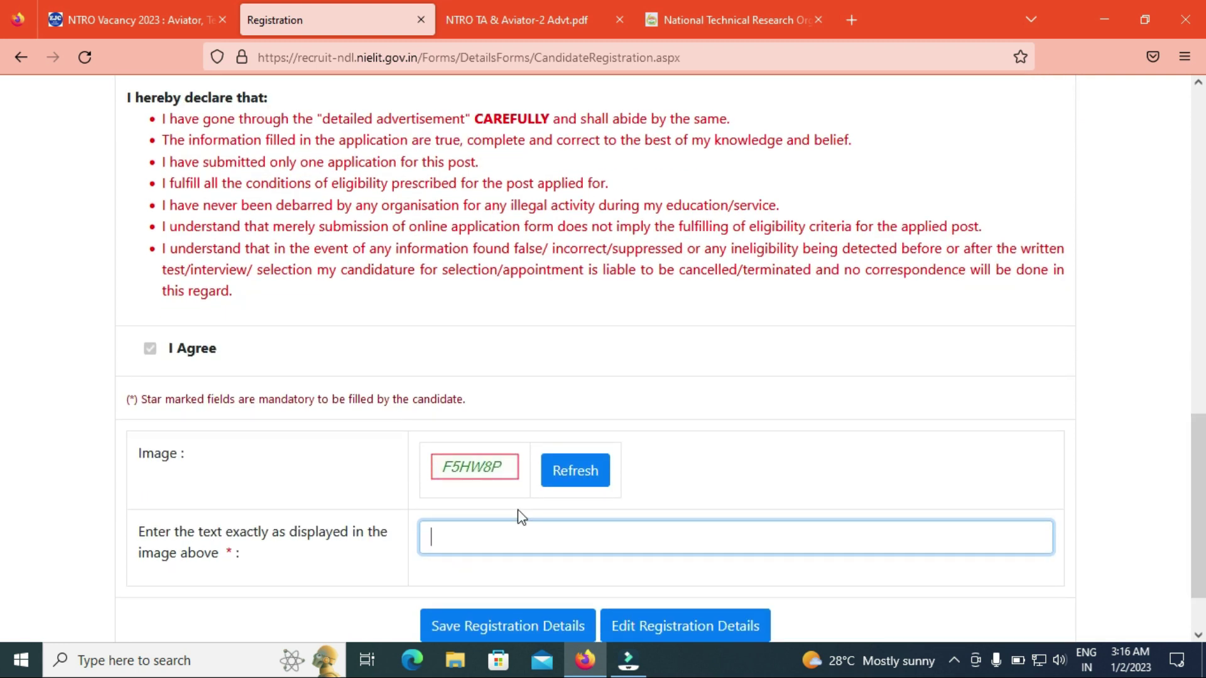
pyautogui.write('F5HW8P')
pyautogui.scroll(-2, 423, 393)
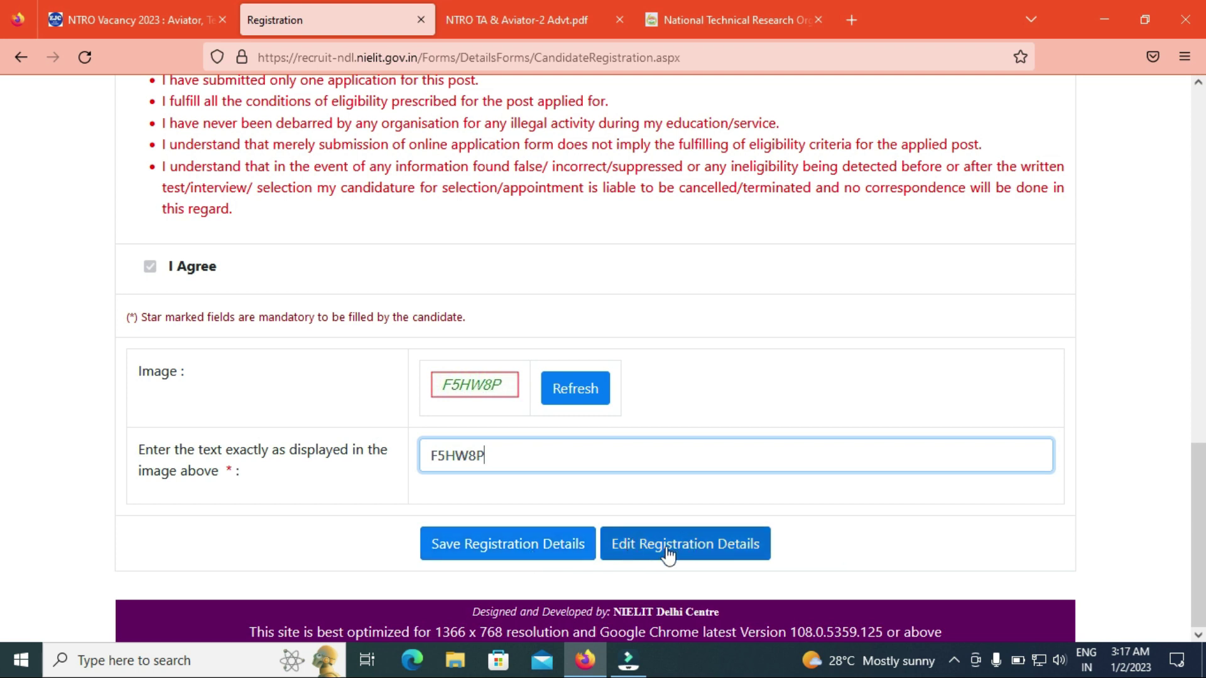
pyautogui.click(537, 545)
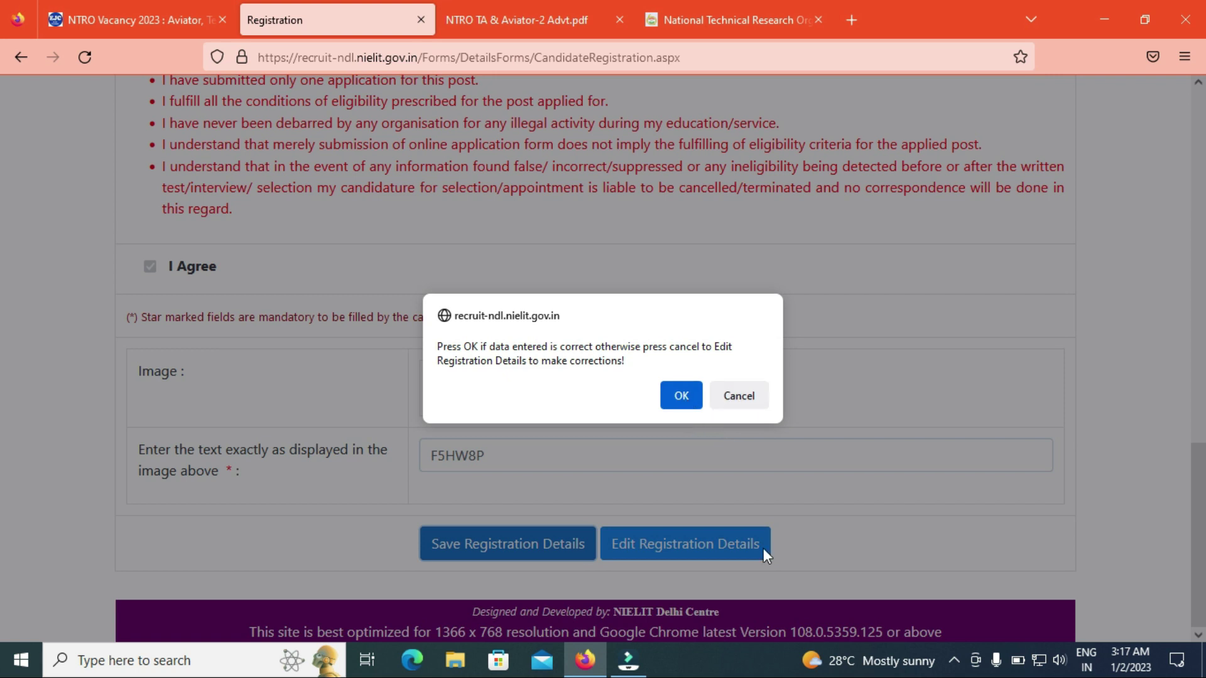
pyautogui.click(677, 397)
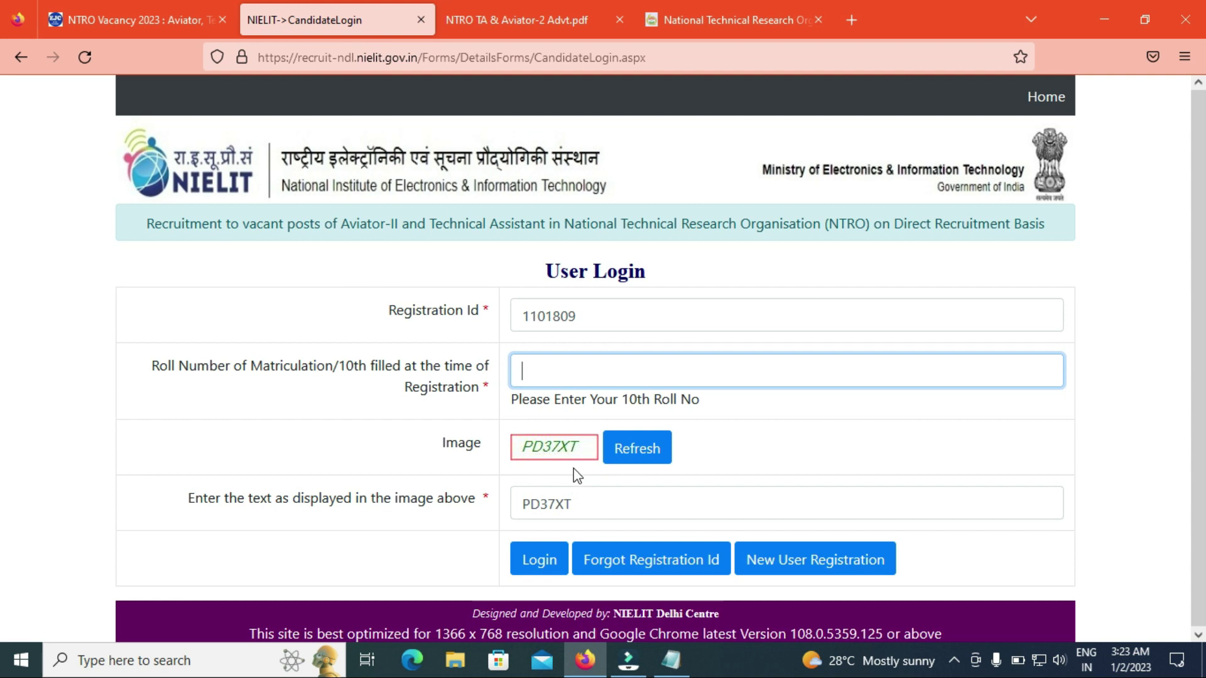
# - Log in to the candidate panel, and open the application form after reviewing the summary of submission steps
pyautogui.click(553, 579)
pyautogui.press('alt')
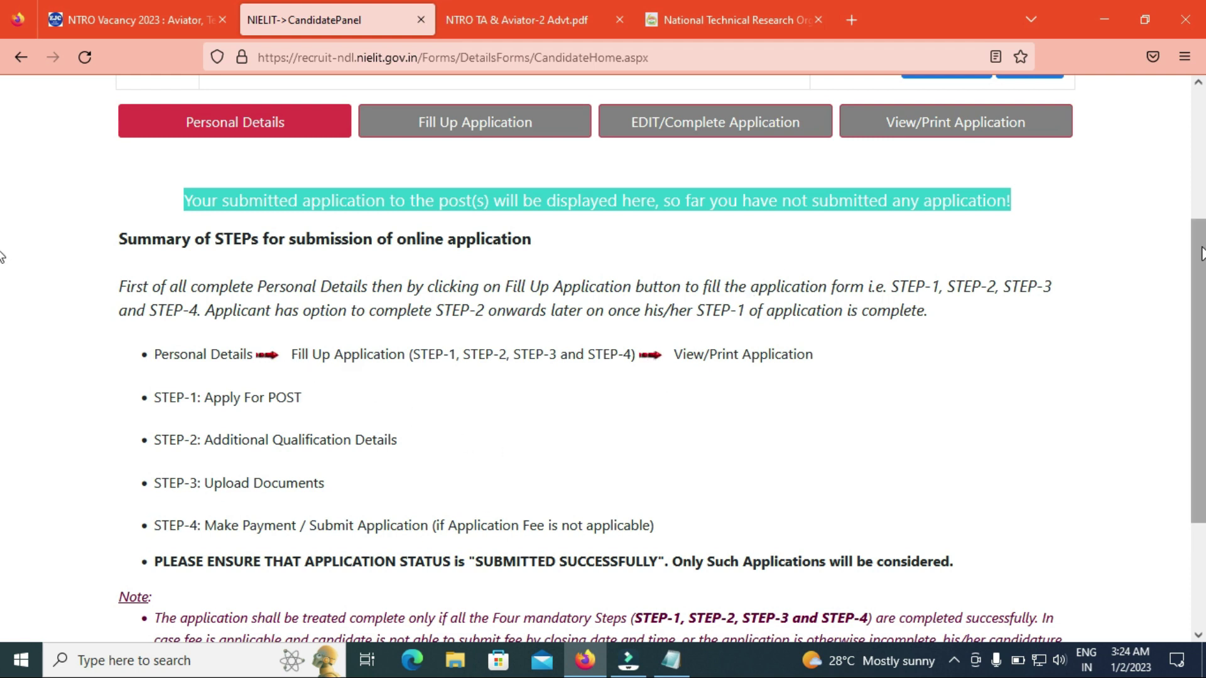
pyautogui.scroll(-1, 5, 314)
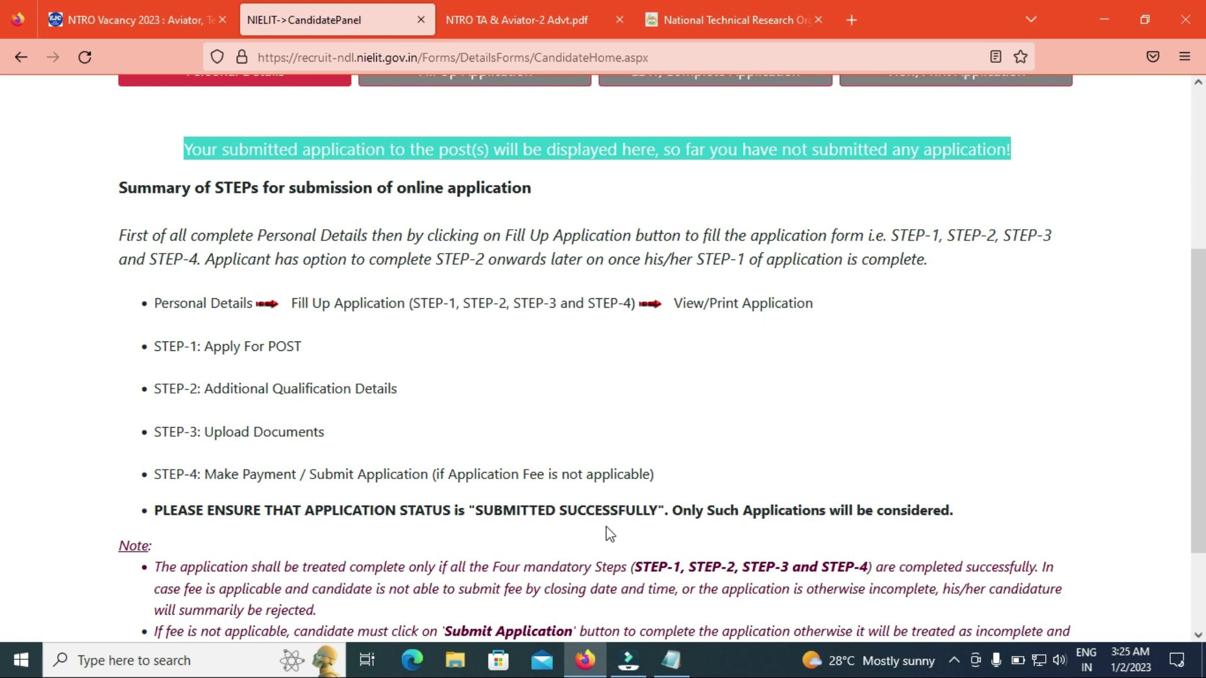
pyautogui.scroll(-2, 3, 435)
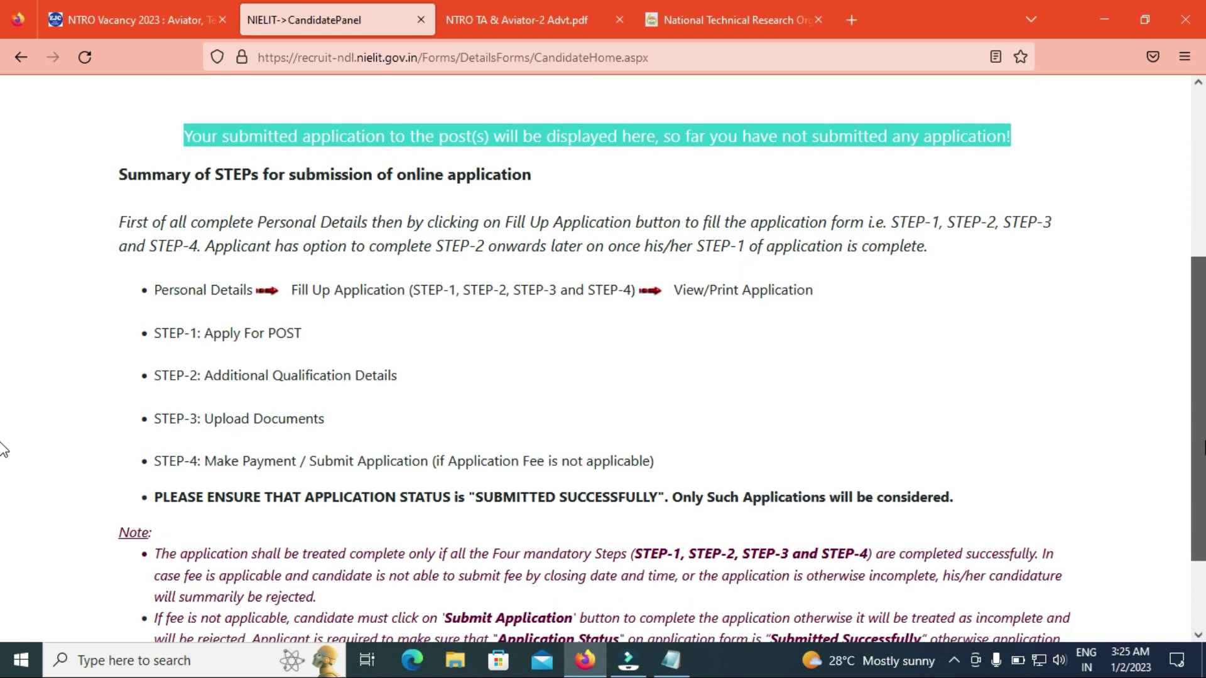
pyautogui.scroll(3, 3, 496)
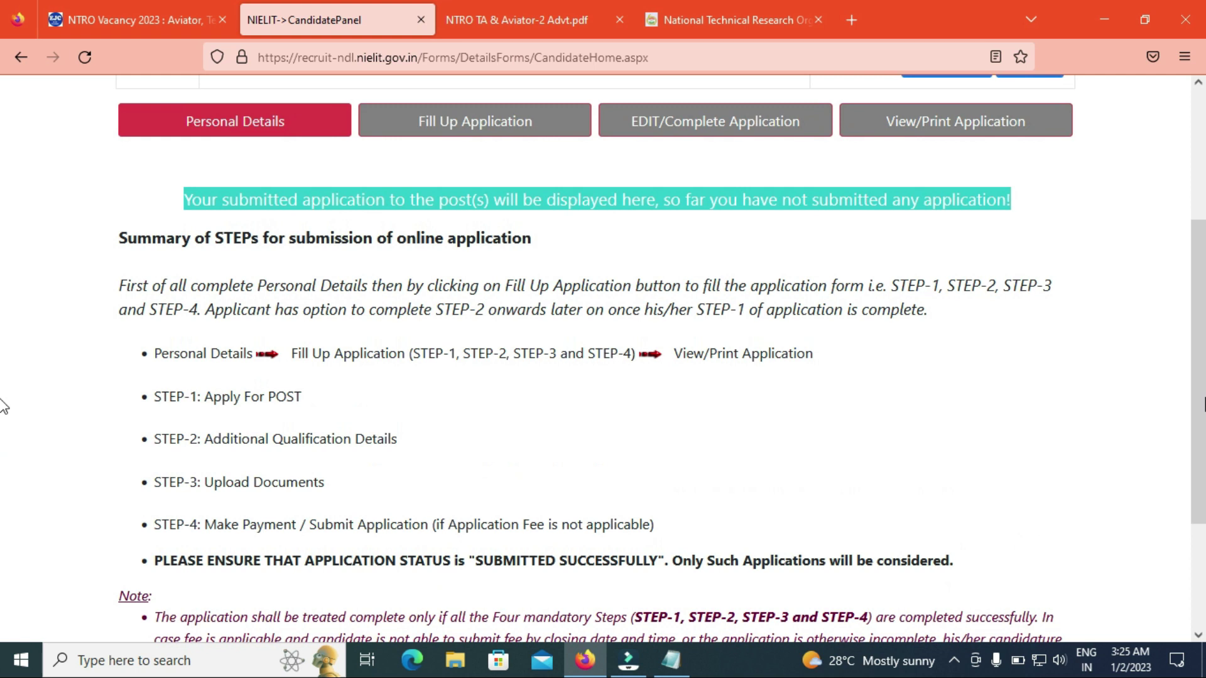
pyautogui.click(478, 125)
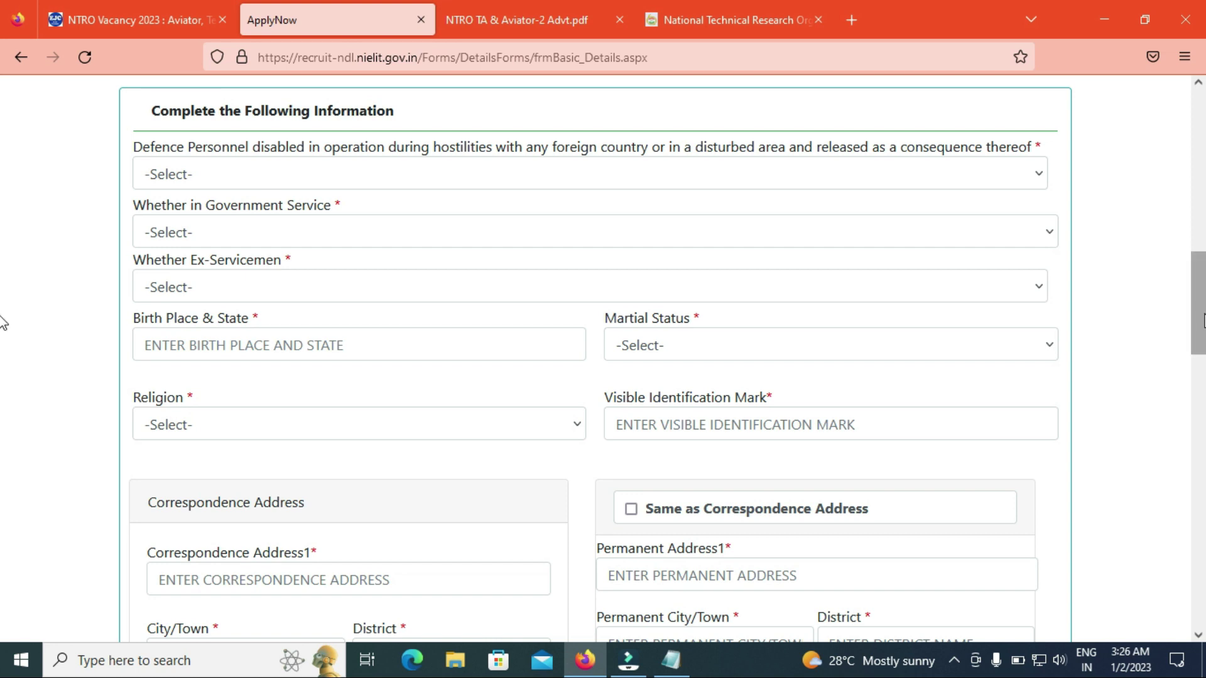
# - Answer No to the questions on disabled defence personnel, PwD candidate, government service and ex-servicemen
pyautogui.click(289, 179)
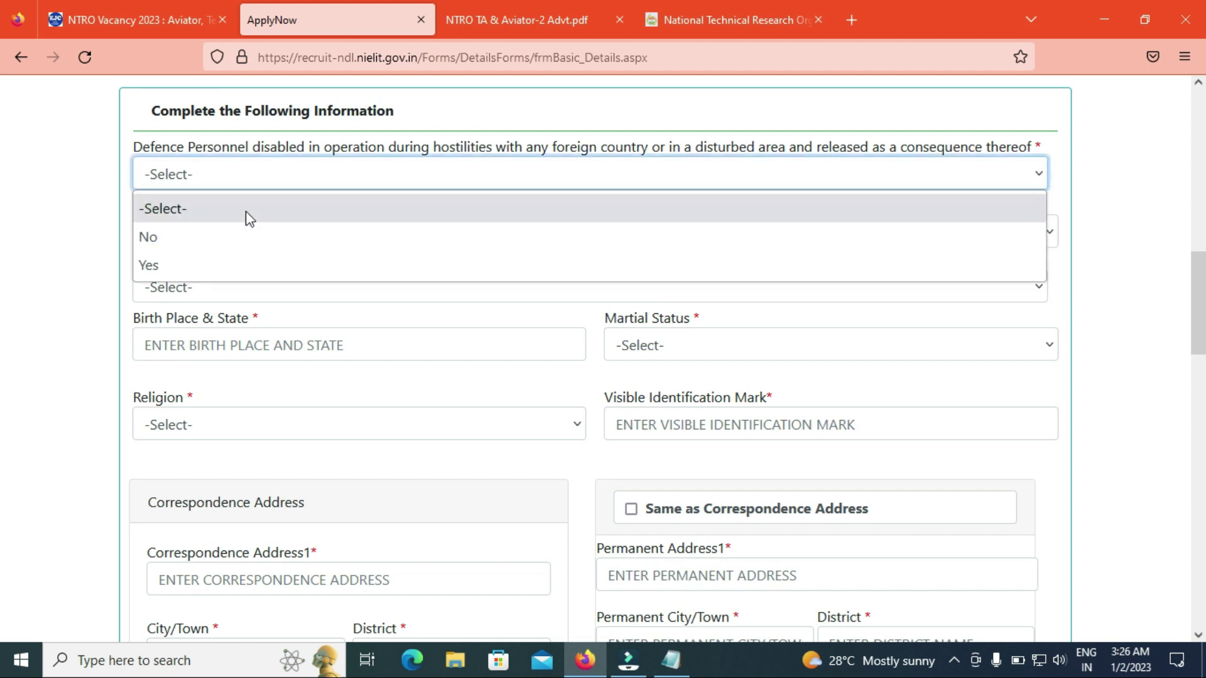
pyautogui.click(97, 172)
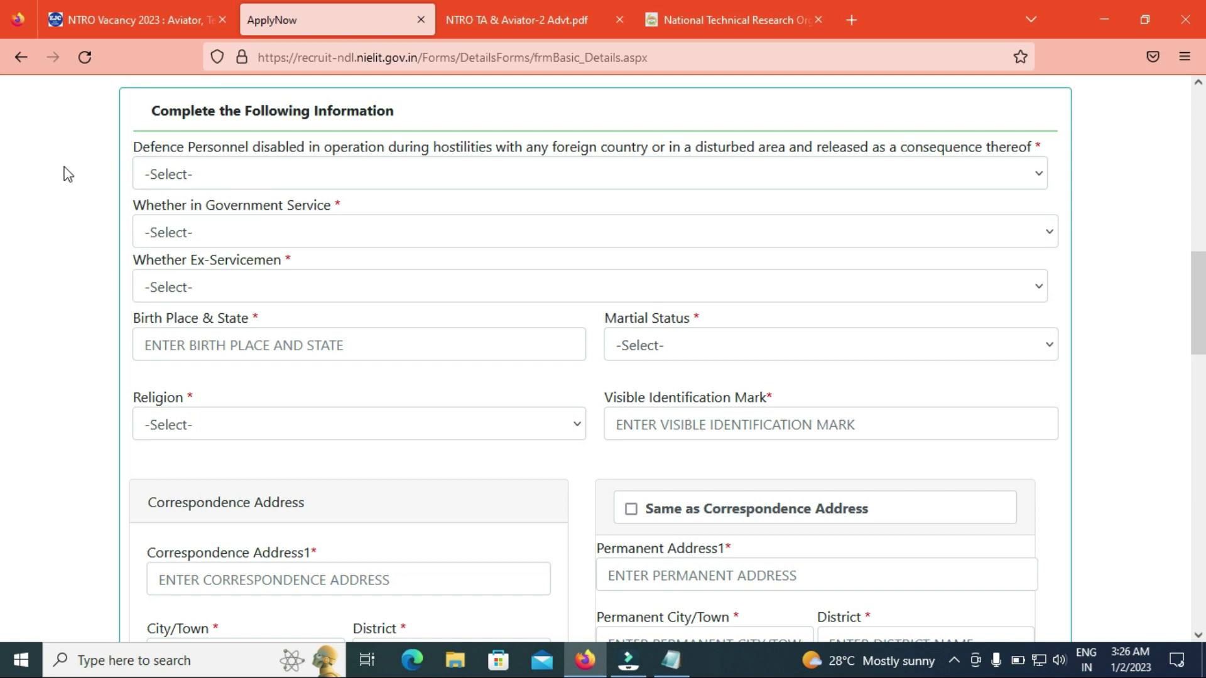
pyautogui.click(204, 179)
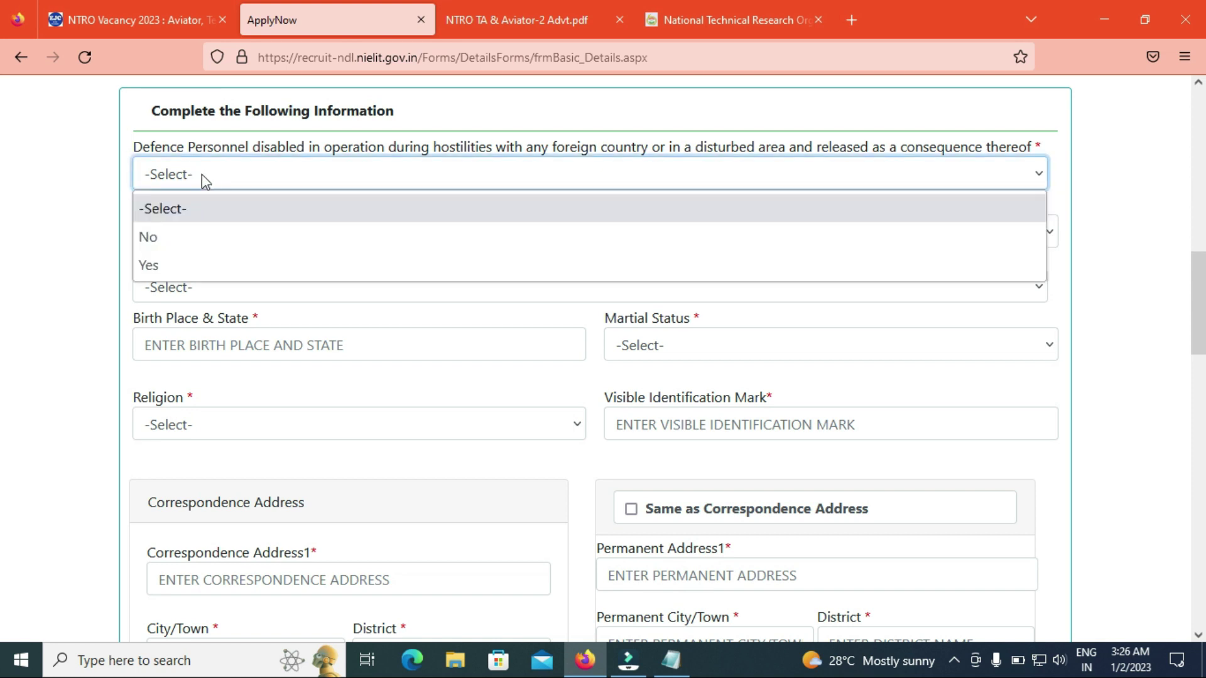
pyautogui.click(187, 240)
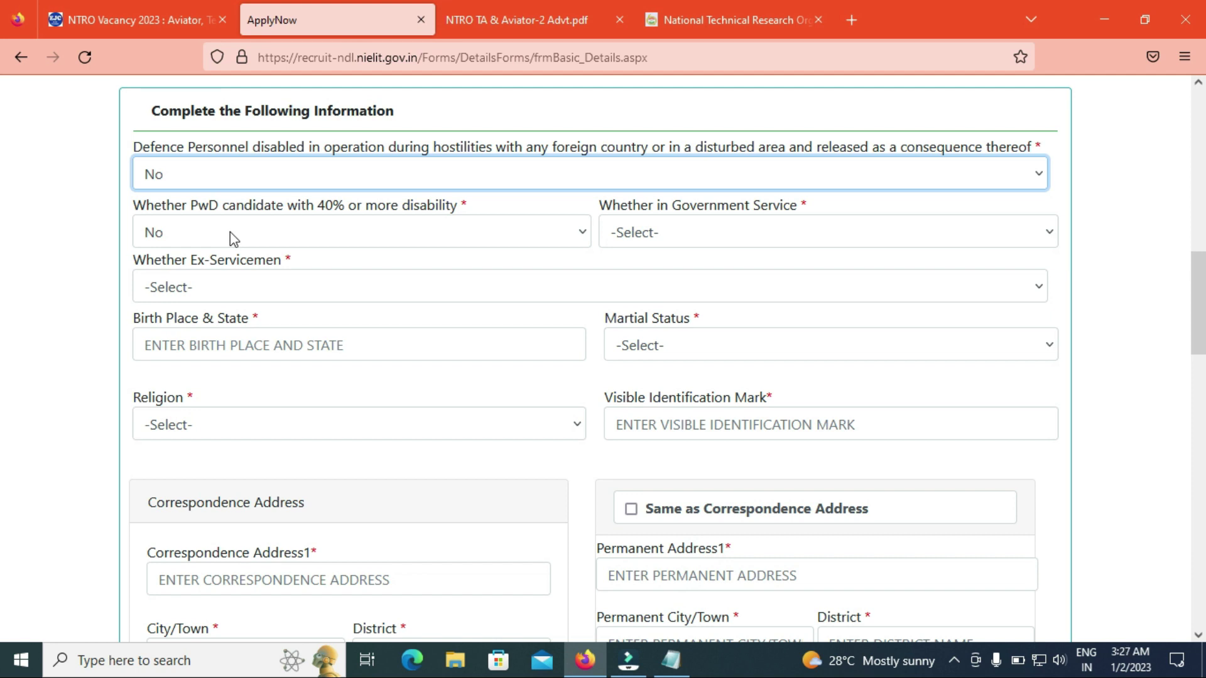
pyautogui.click(337, 232)
pyautogui.click(417, 229)
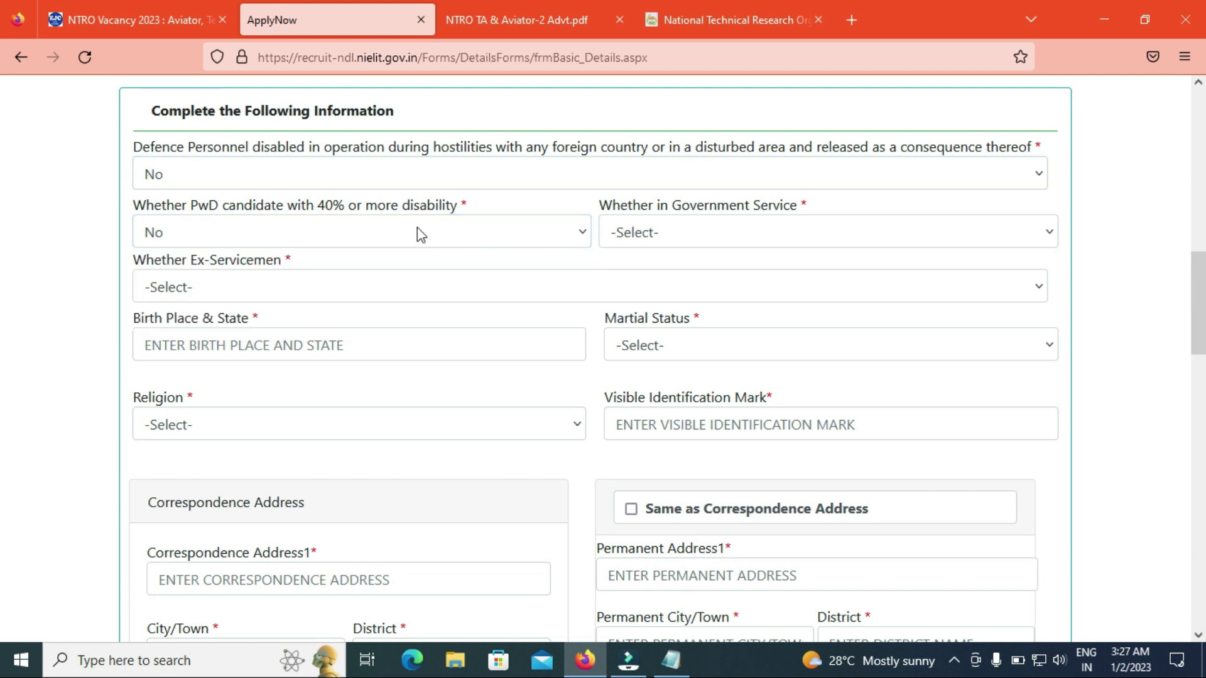
pyautogui.click(657, 239)
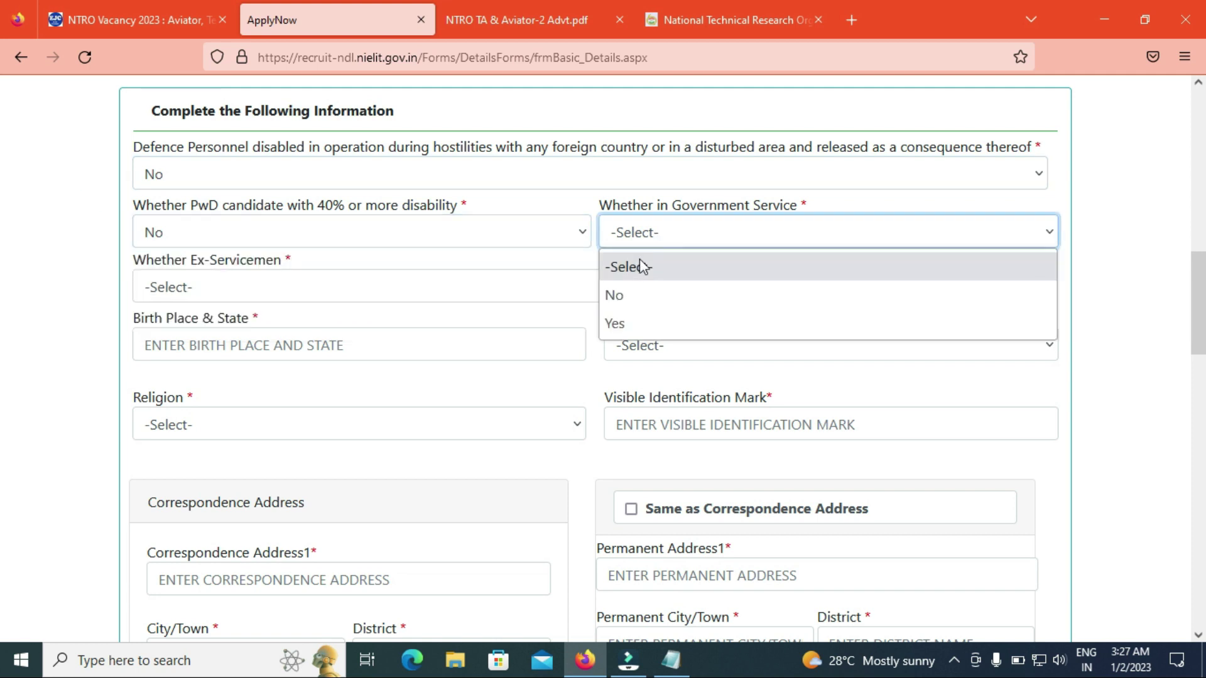
pyautogui.click(628, 300)
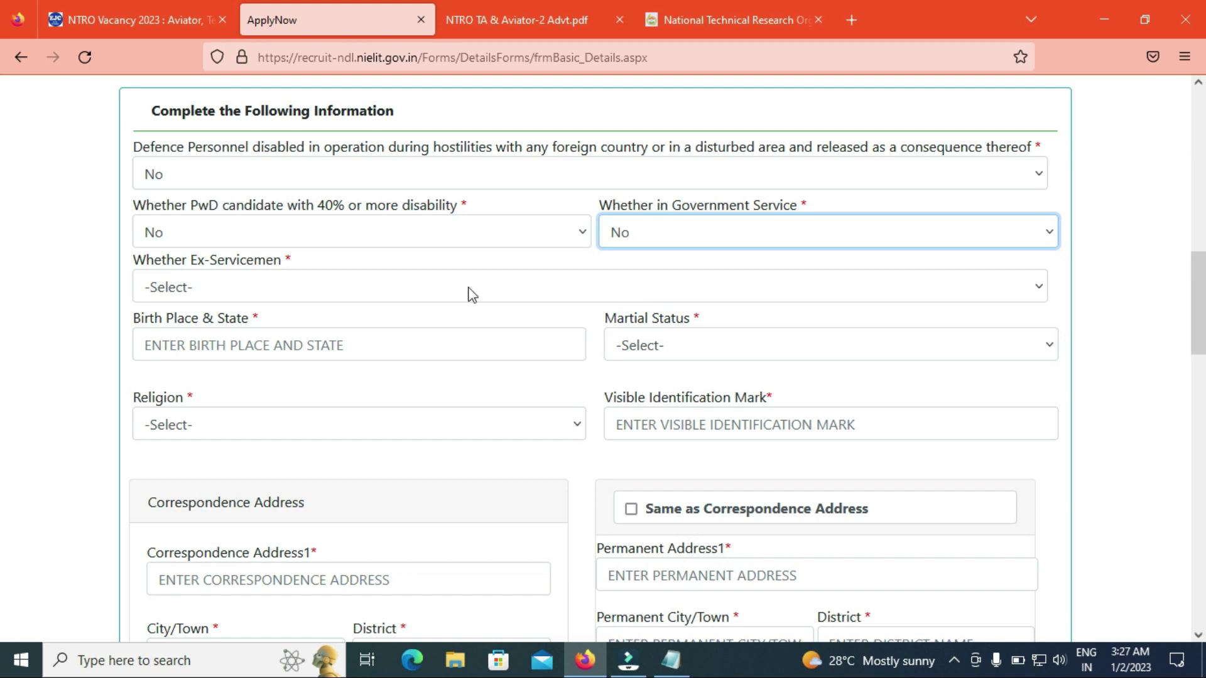
pyautogui.click(250, 296)
pyautogui.click(151, 348)
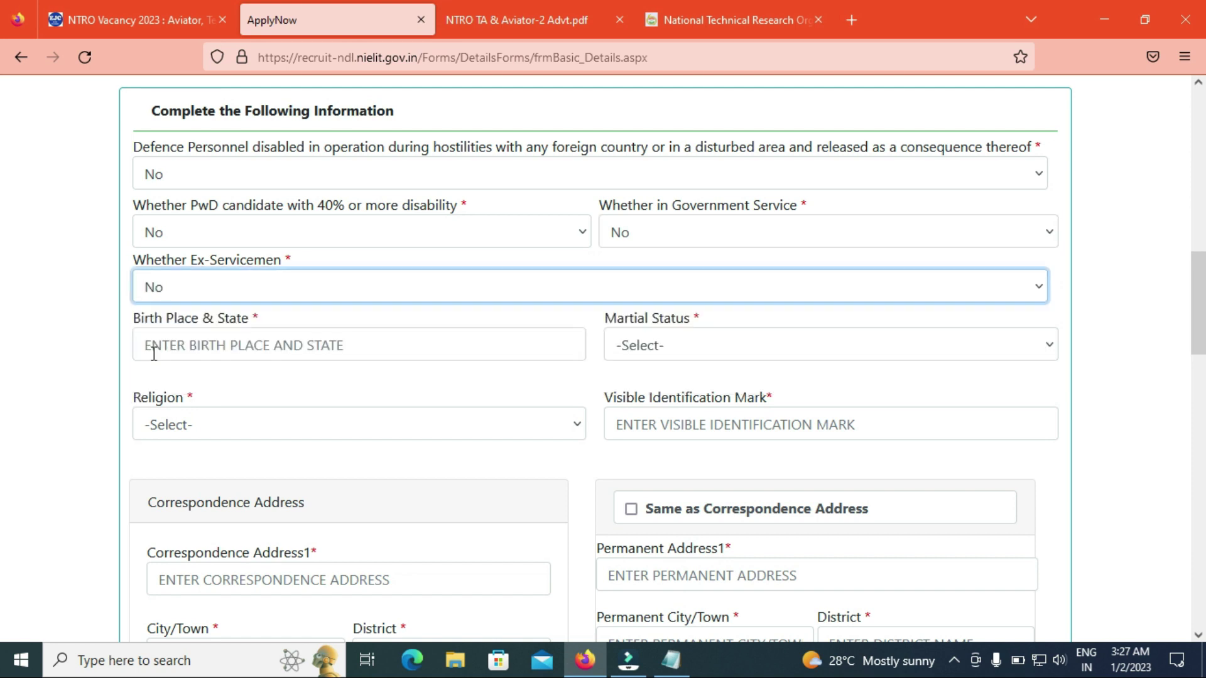
# - Set the marital status to Unmarried and the religion to Hinduism, leaving the birth place and state blank
pyautogui.click(239, 346)
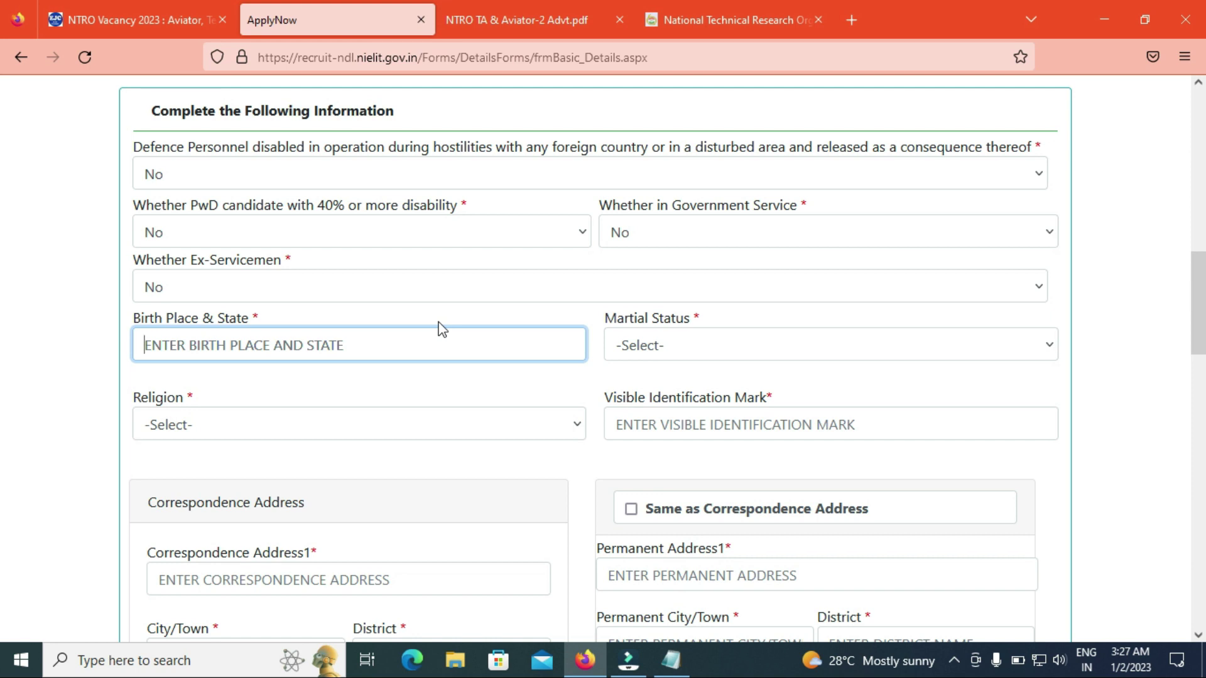
pyautogui.click(702, 339)
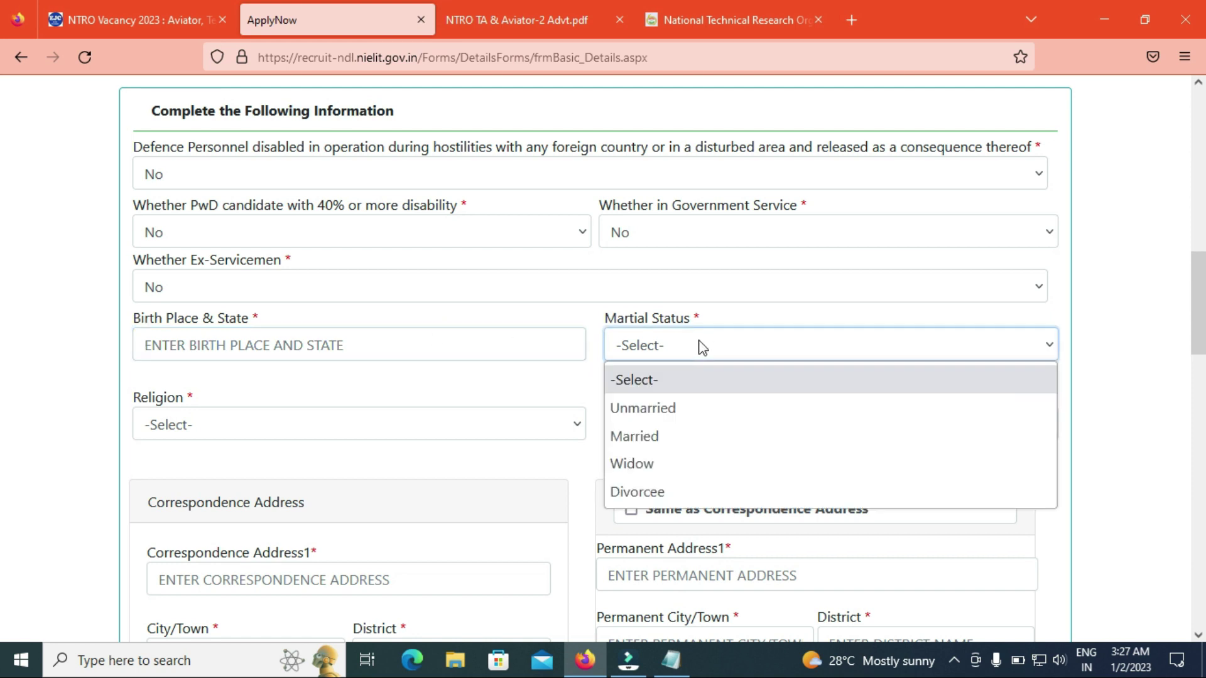
pyautogui.click(662, 408)
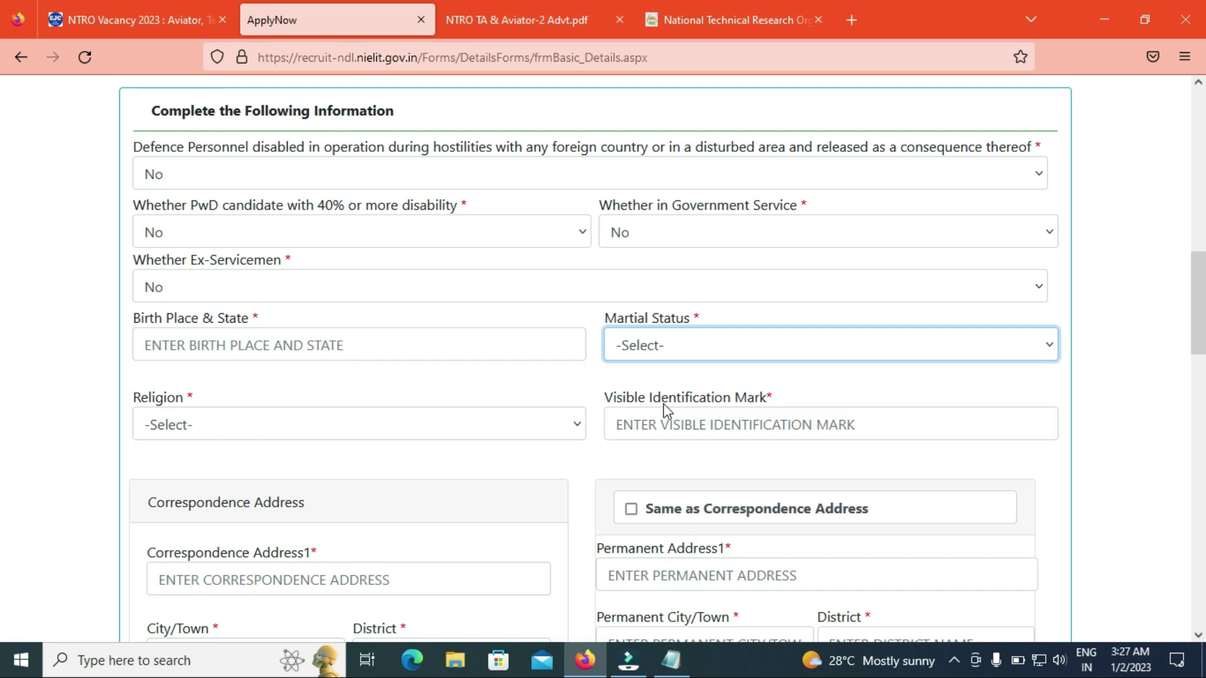
pyautogui.click(248, 435)
pyautogui.click(170, 225)
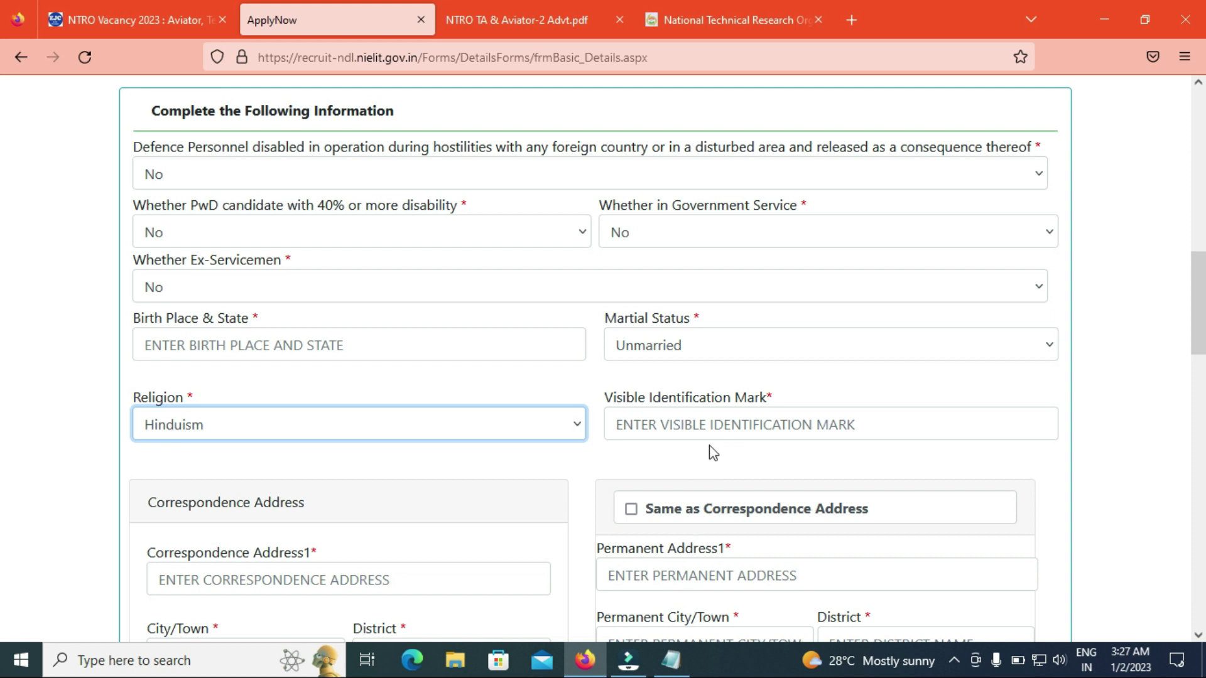
pyautogui.moveTo(1196, 347); pyautogui.dragTo(1197, 375)
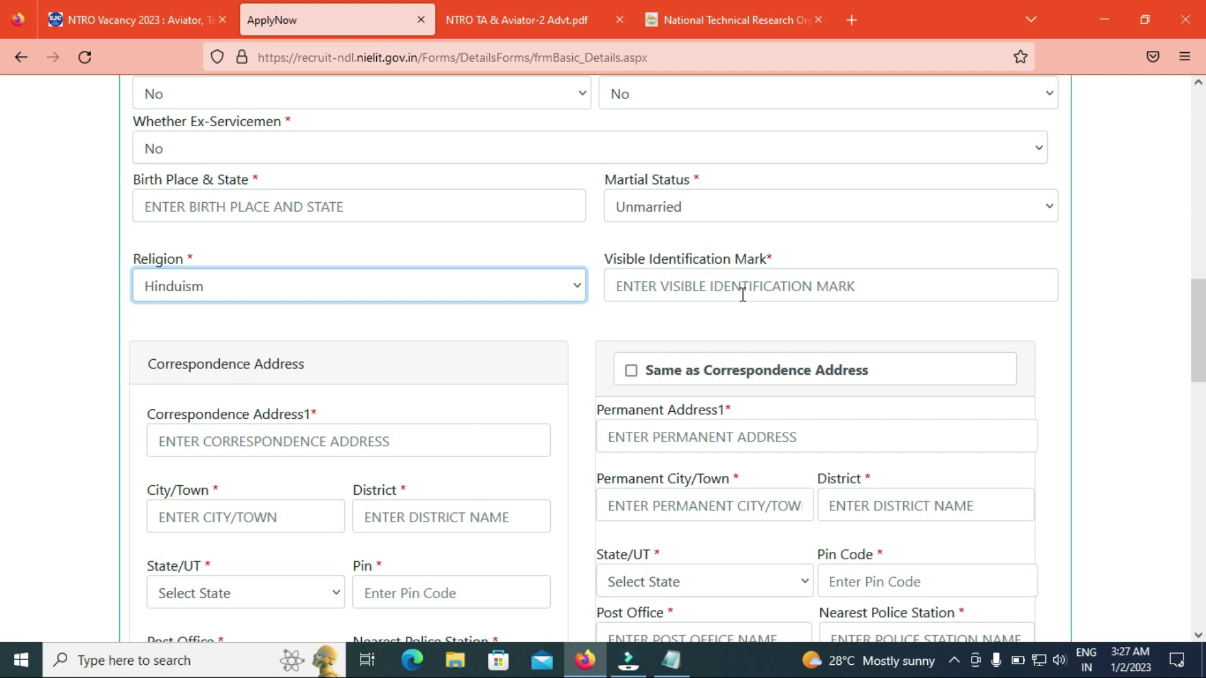
# - Enter NO MOLE as the visible identification mark and set the correspondence address state to Andhra Pradesh
pyautogui.click(742, 288)
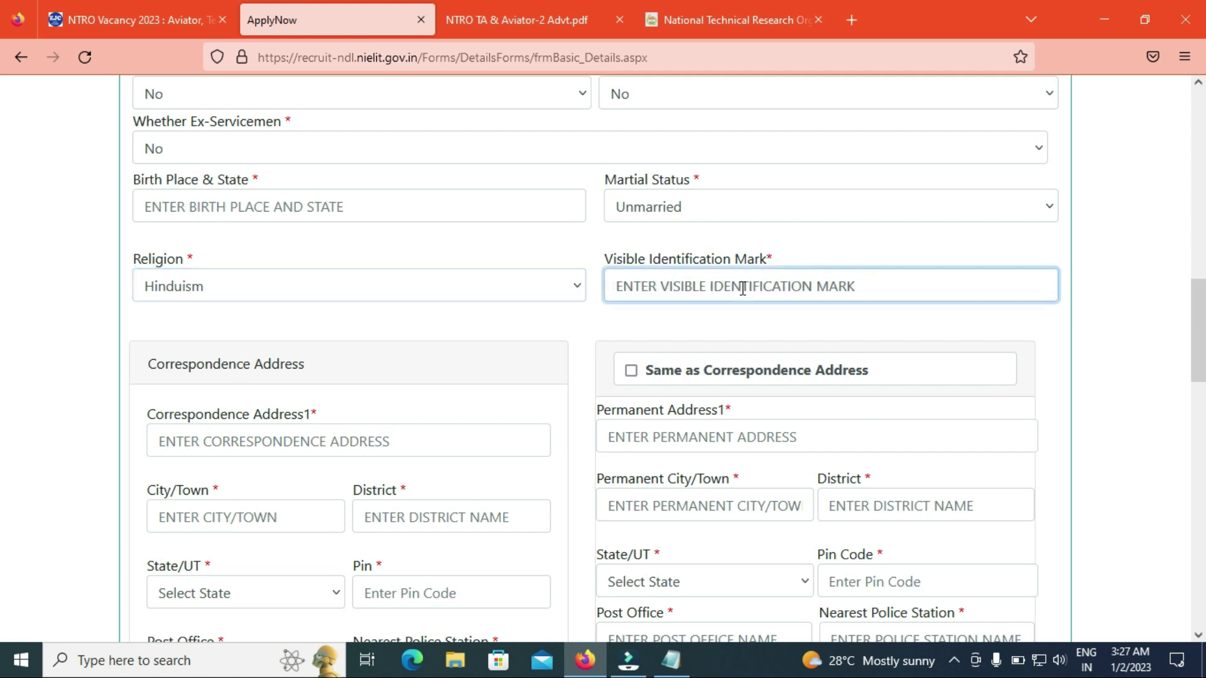
pyautogui.write('NO MOLE')
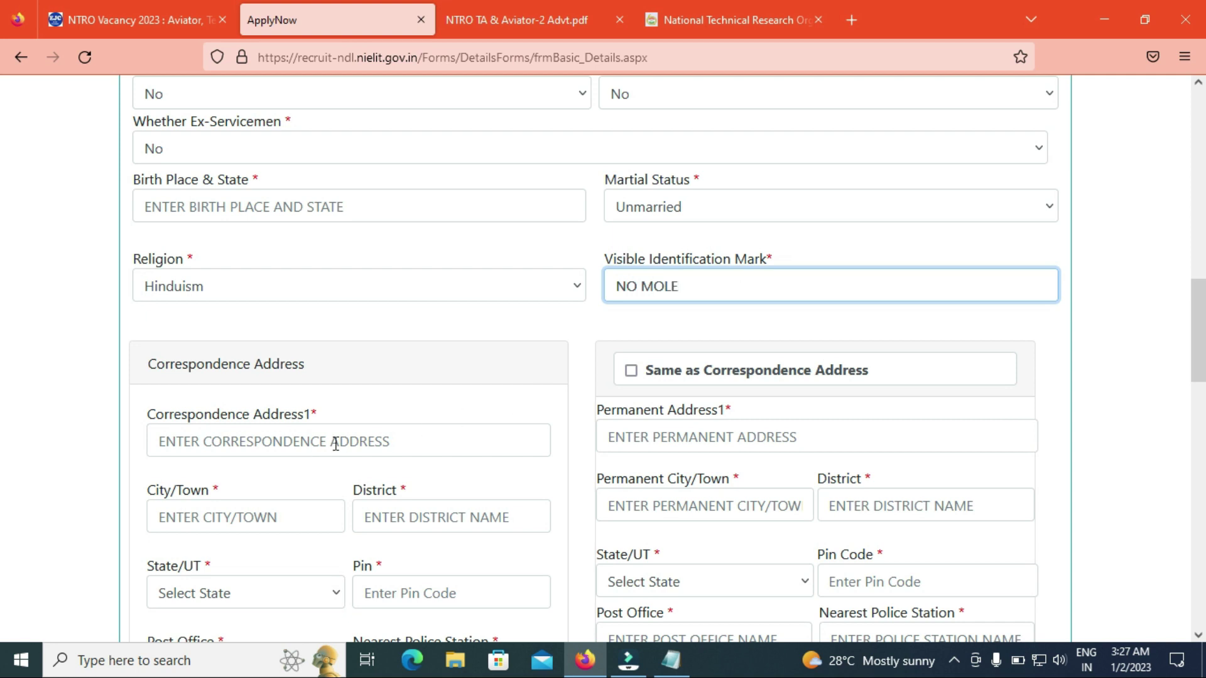
pyautogui.scroll(-3, 5, 377)
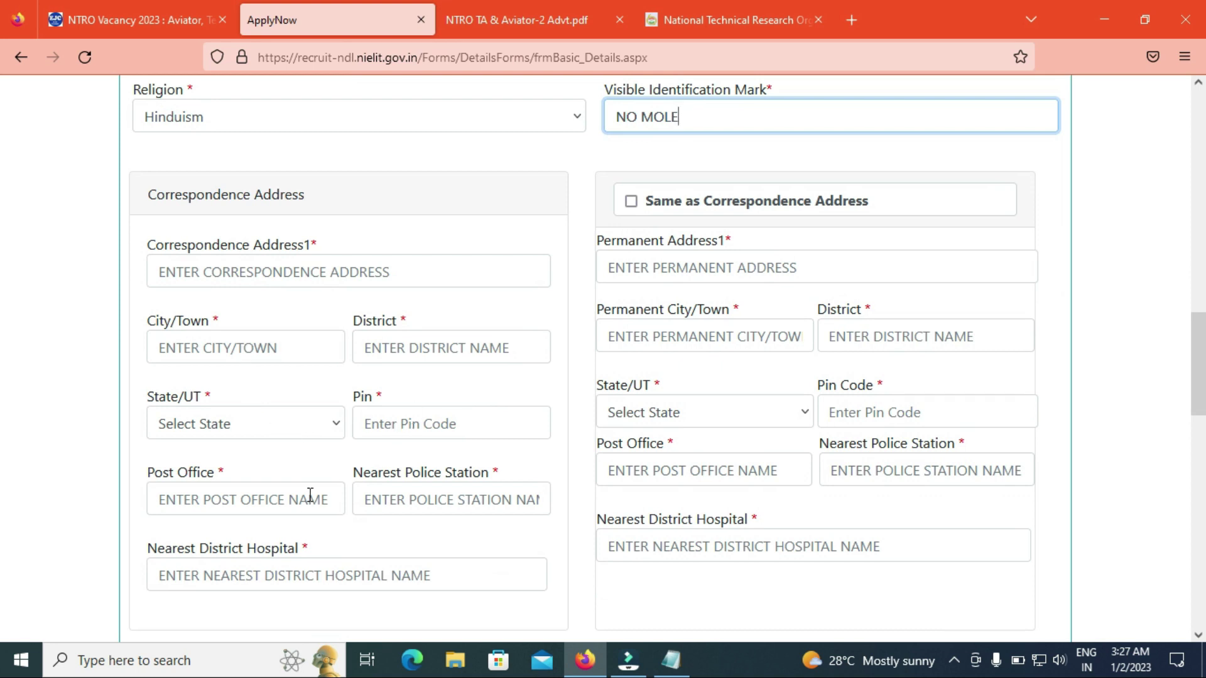
pyautogui.click(295, 438)
pyautogui.click(220, 134)
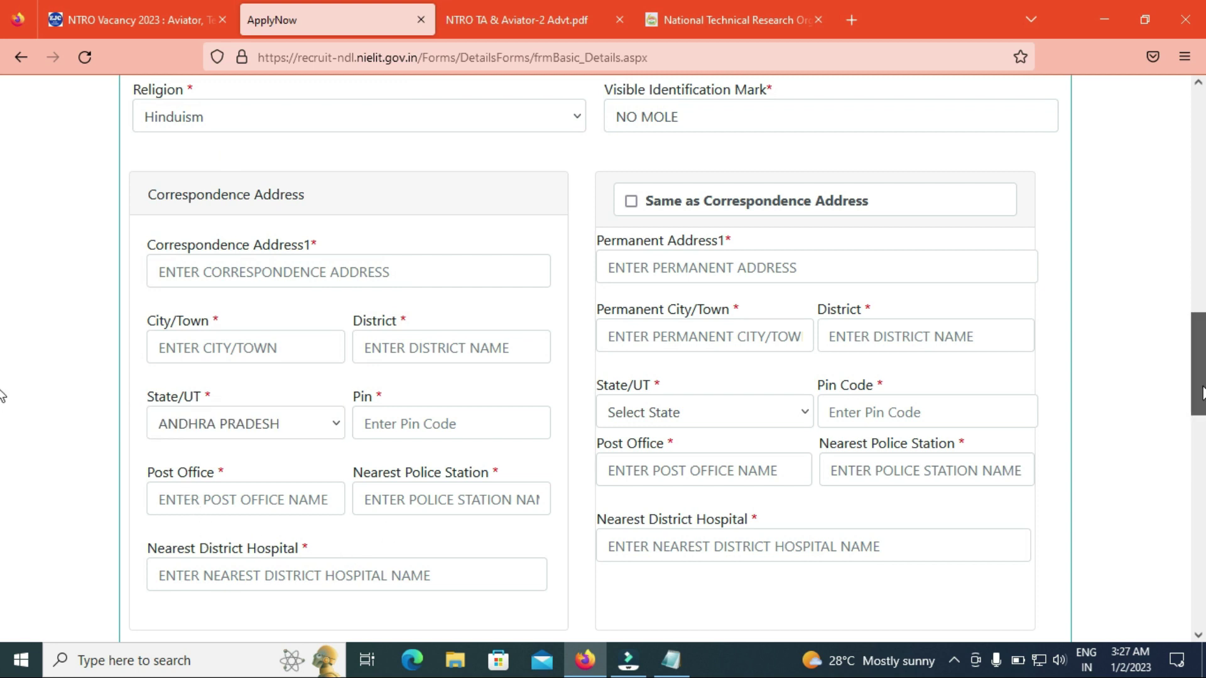
# - Set the nationality to Indian, leaving the nearest district hospital and alternate mobile number blank
pyautogui.scroll(-2, 1, 399)
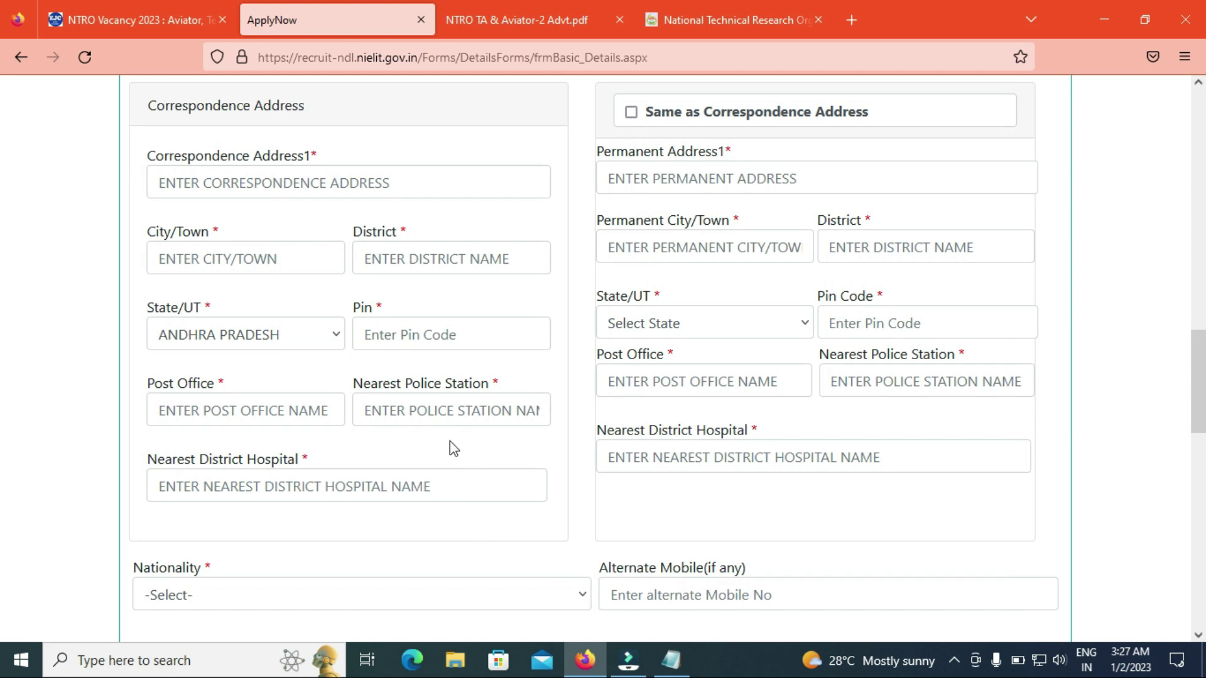
pyautogui.click(300, 492)
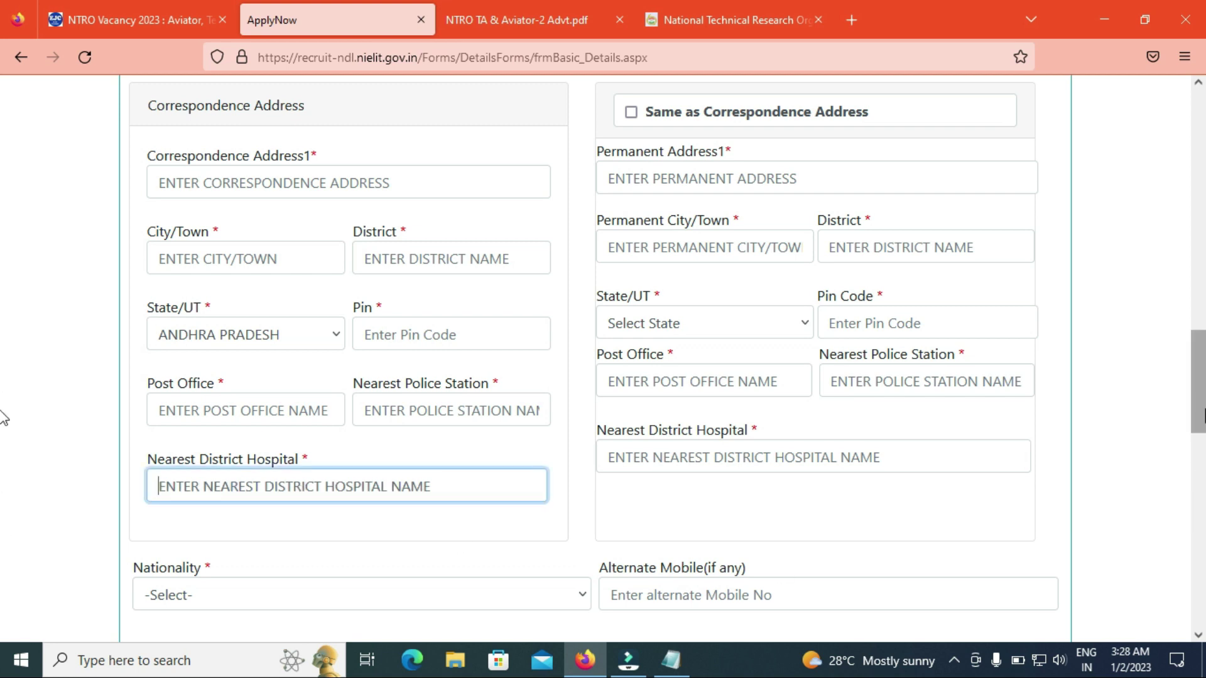
pyautogui.scroll(-3, 2, 416)
pyautogui.click(371, 422)
pyautogui.click(212, 484)
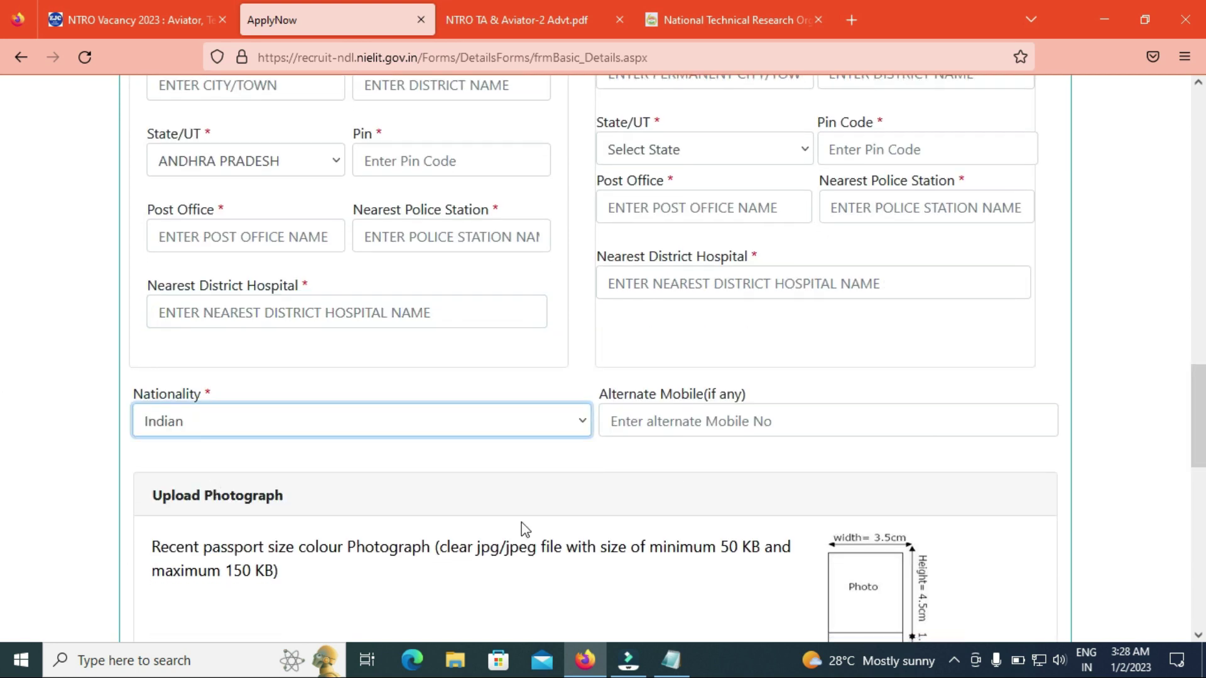
pyautogui.click(661, 432)
pyautogui.scroll(3, 2, 417)
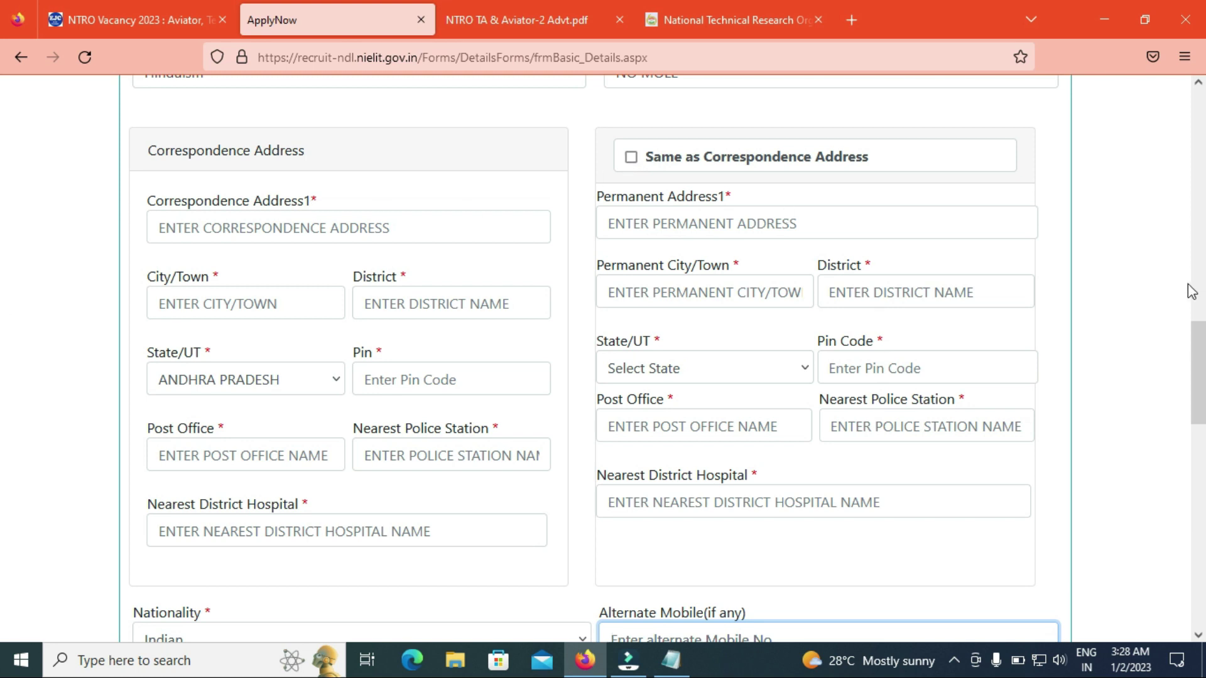
pyautogui.scroll(-3, 3, 376)
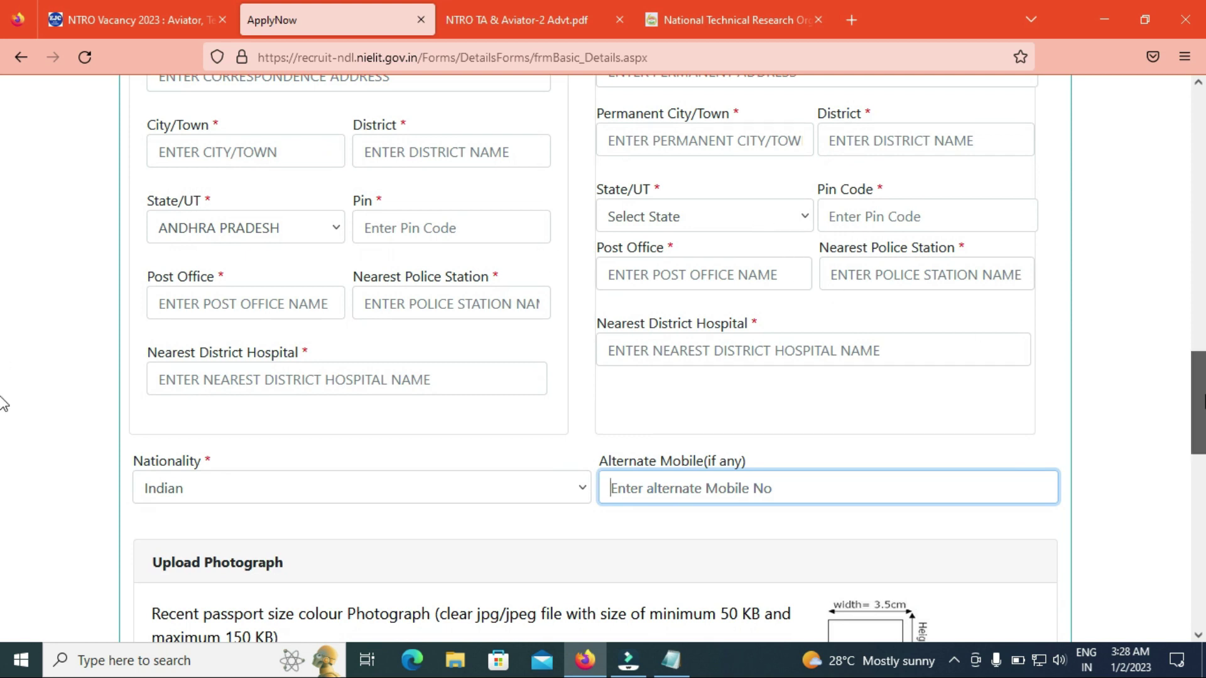
# - Review the photograph and signature upload requirements, then agree to the declaration and try to save the form
pyautogui.scroll(-5, 2, 402)
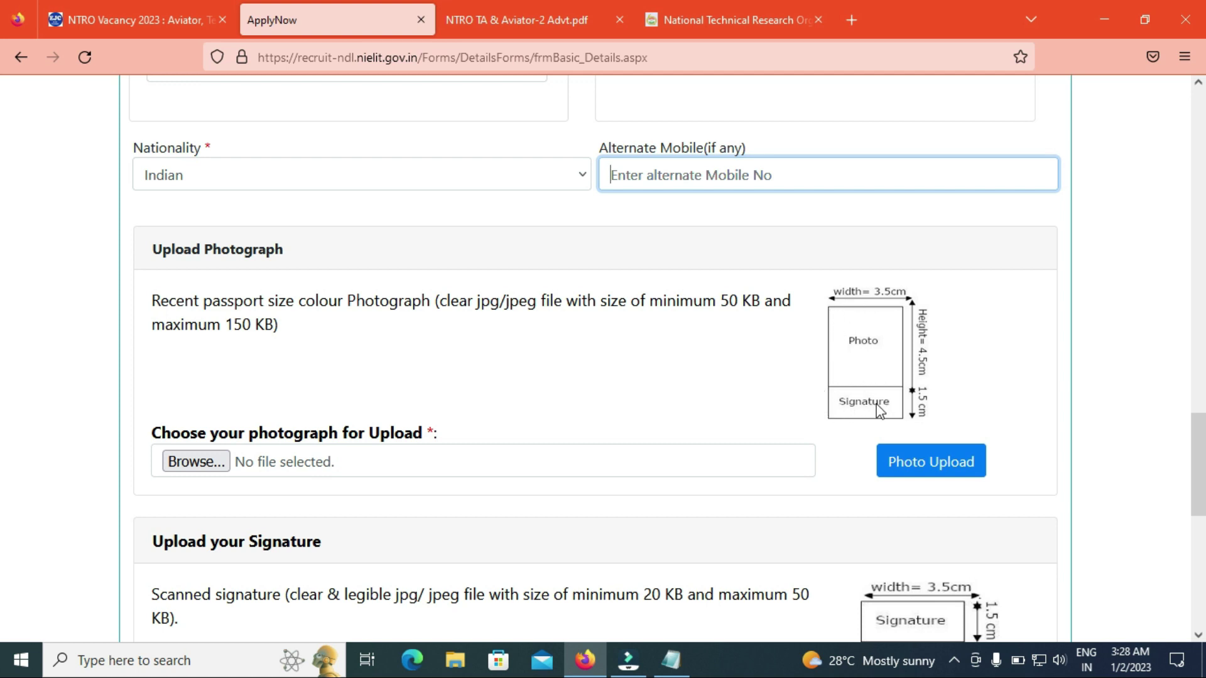
pyautogui.scroll(-1, 3, 477)
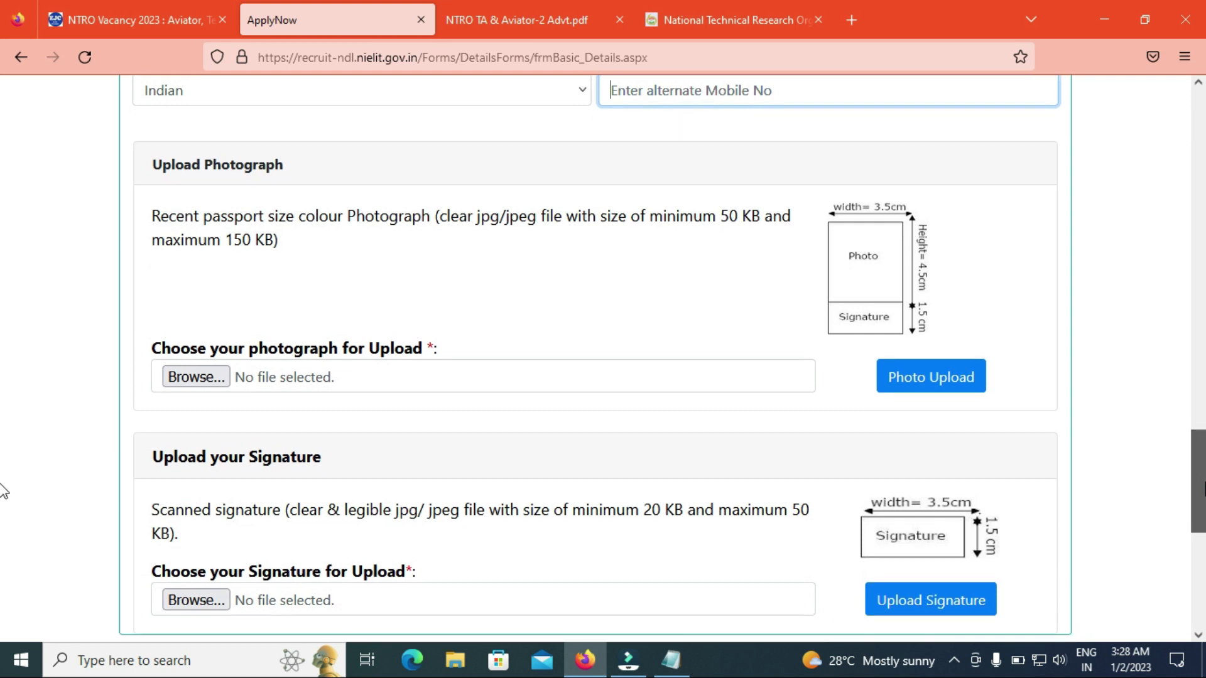
pyautogui.scroll(-1, 3, 492)
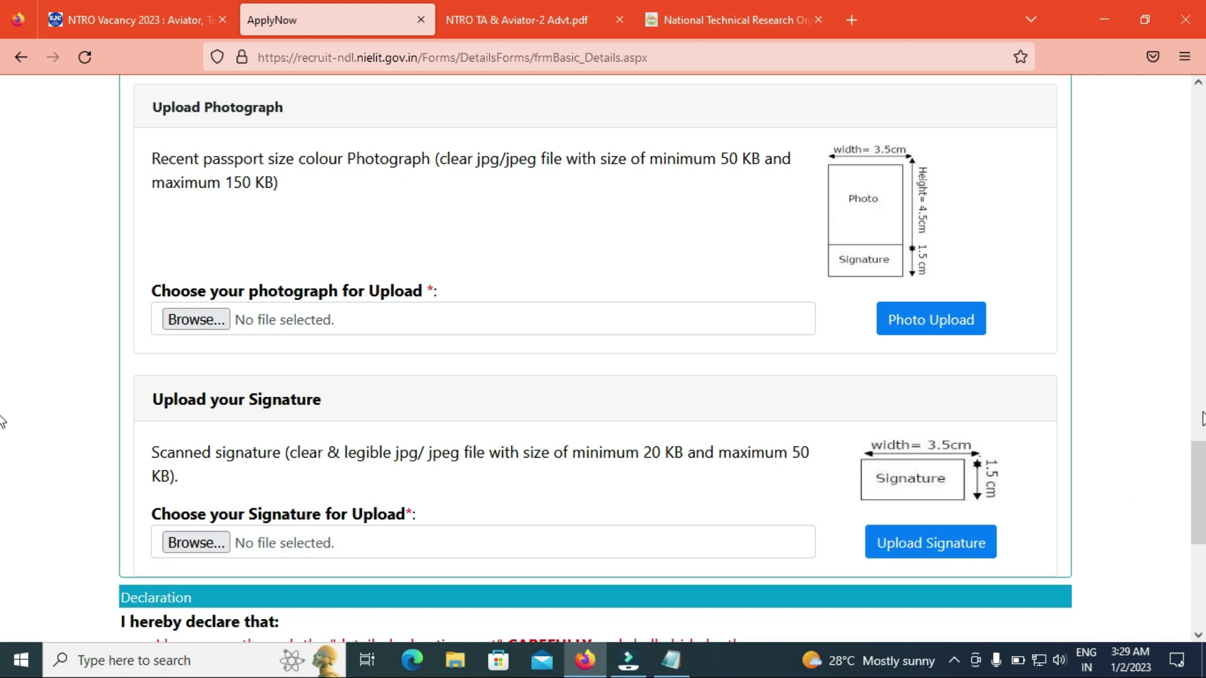
pyautogui.scroll(-5, 1201, 479)
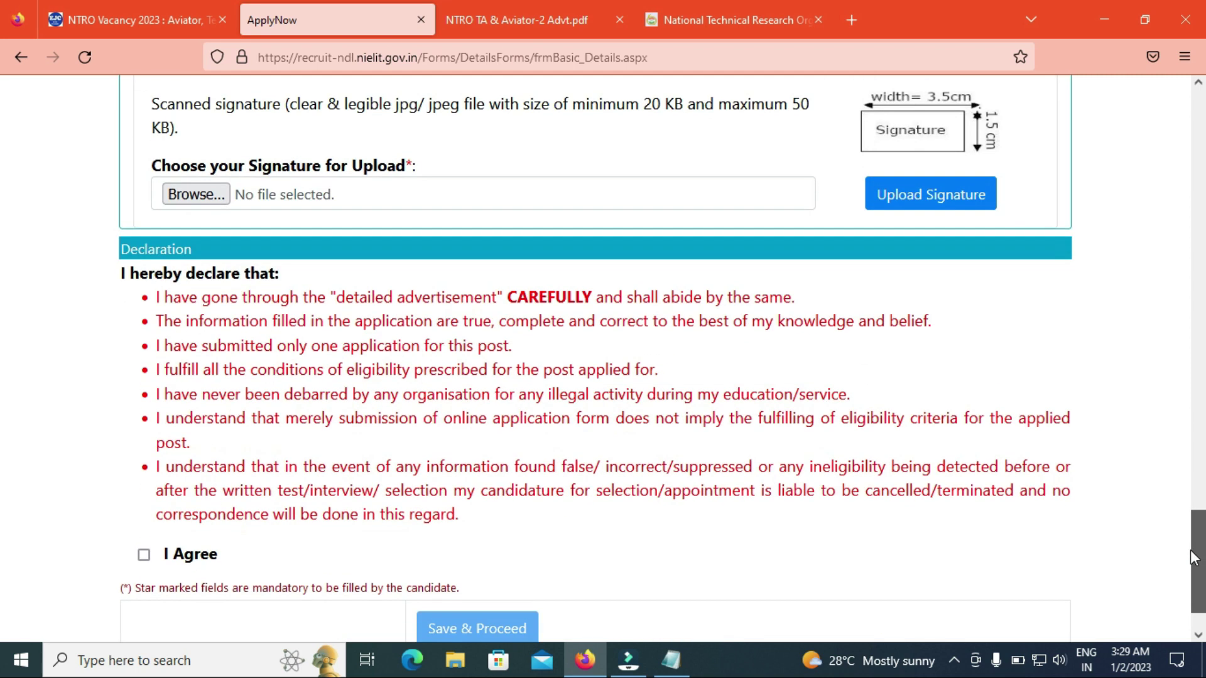
pyautogui.click(145, 555)
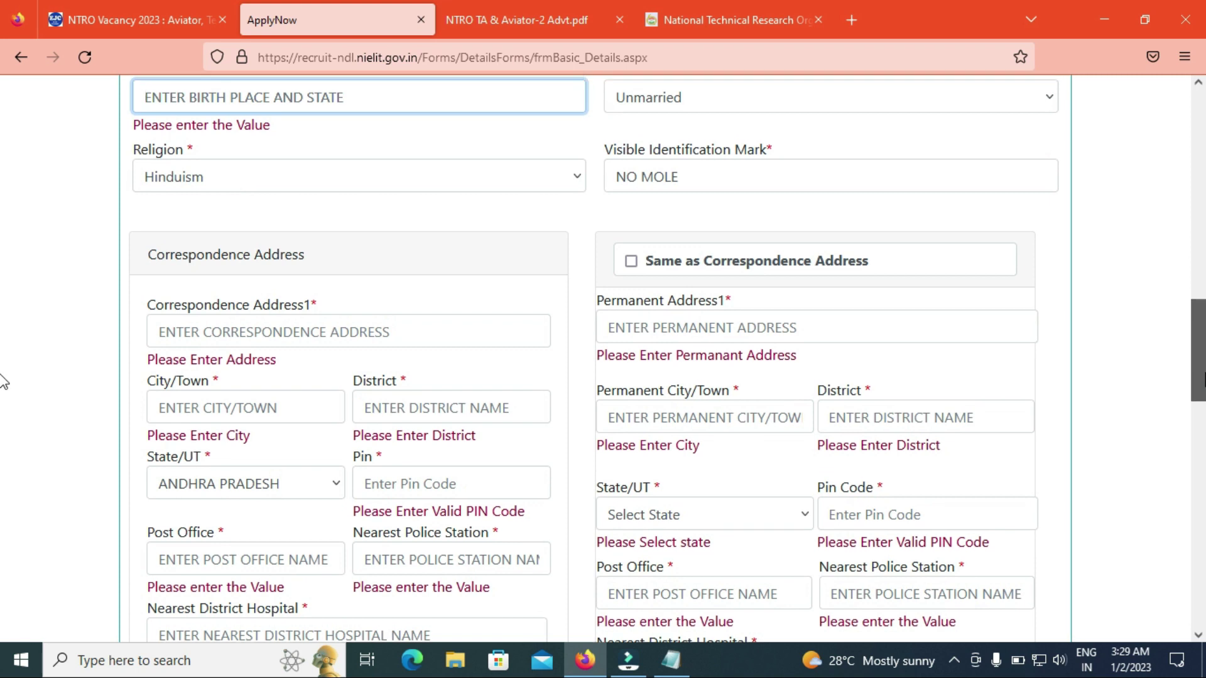
# - Confirm that the personal details entered are correct, and open the application form for the post
pyautogui.moveTo(1199, 377); pyautogui.dragTo(1199, 603)
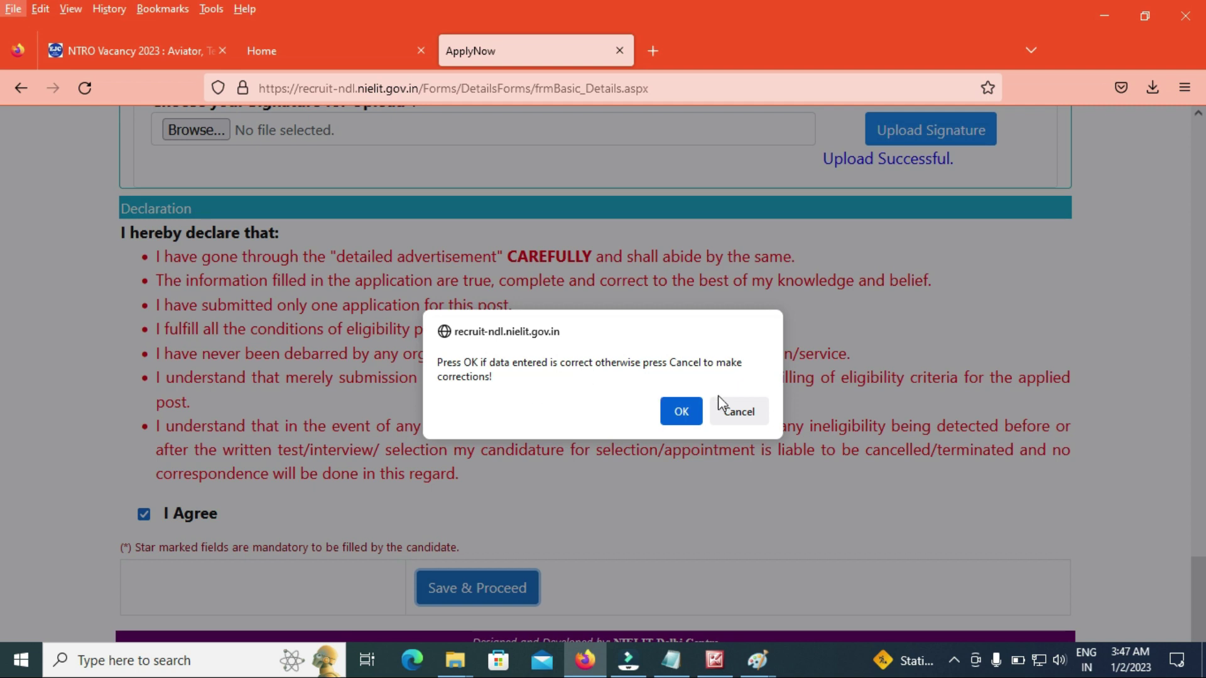
pyautogui.click(680, 411)
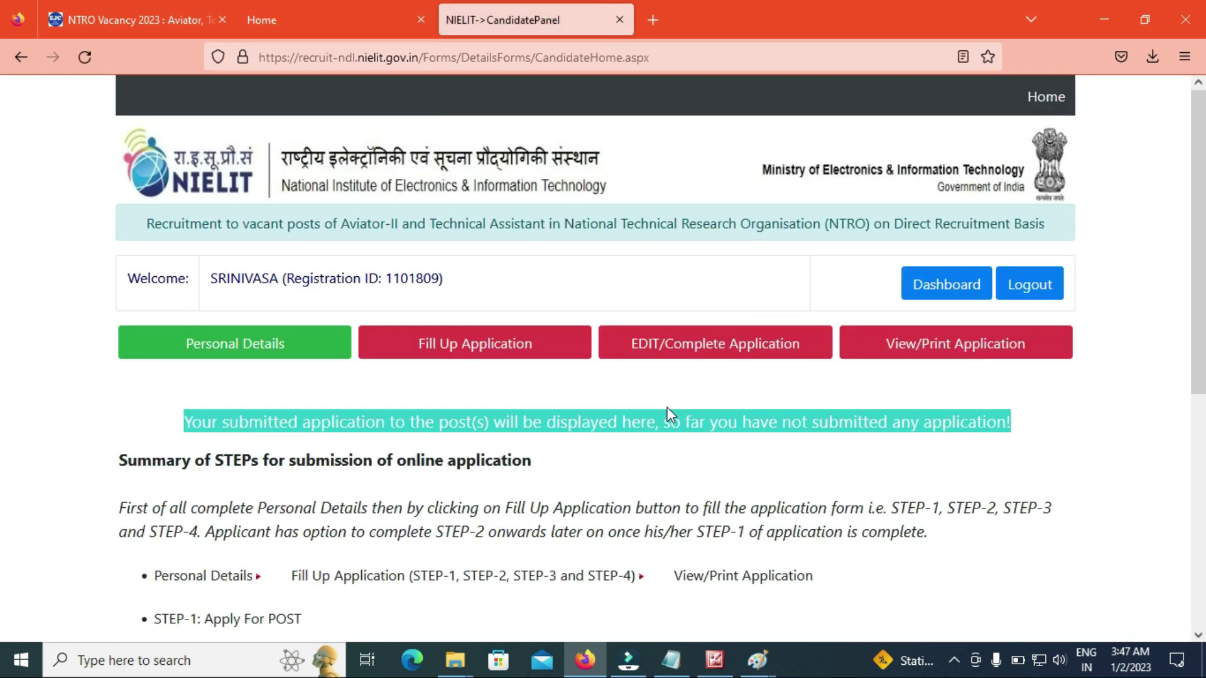
pyautogui.click(478, 344)
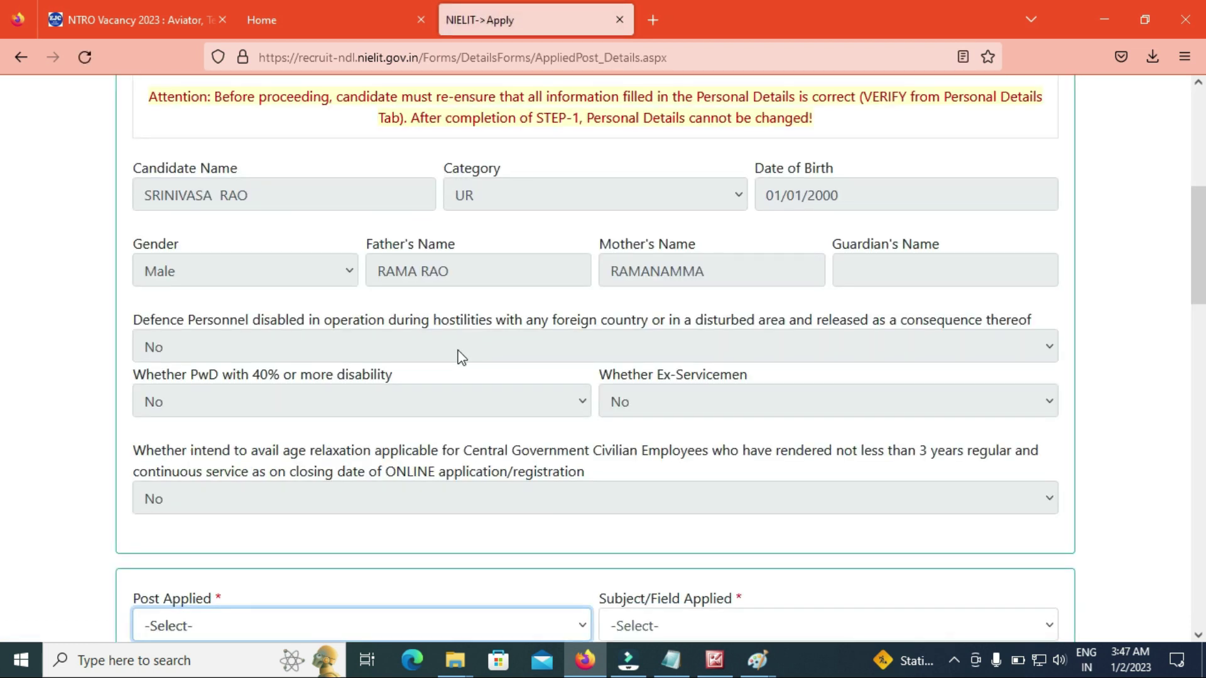
# - Set the post applied to Technical Assistant and the subject to Computer Science & Information Technology
pyautogui.scroll(-5, 461, 356)
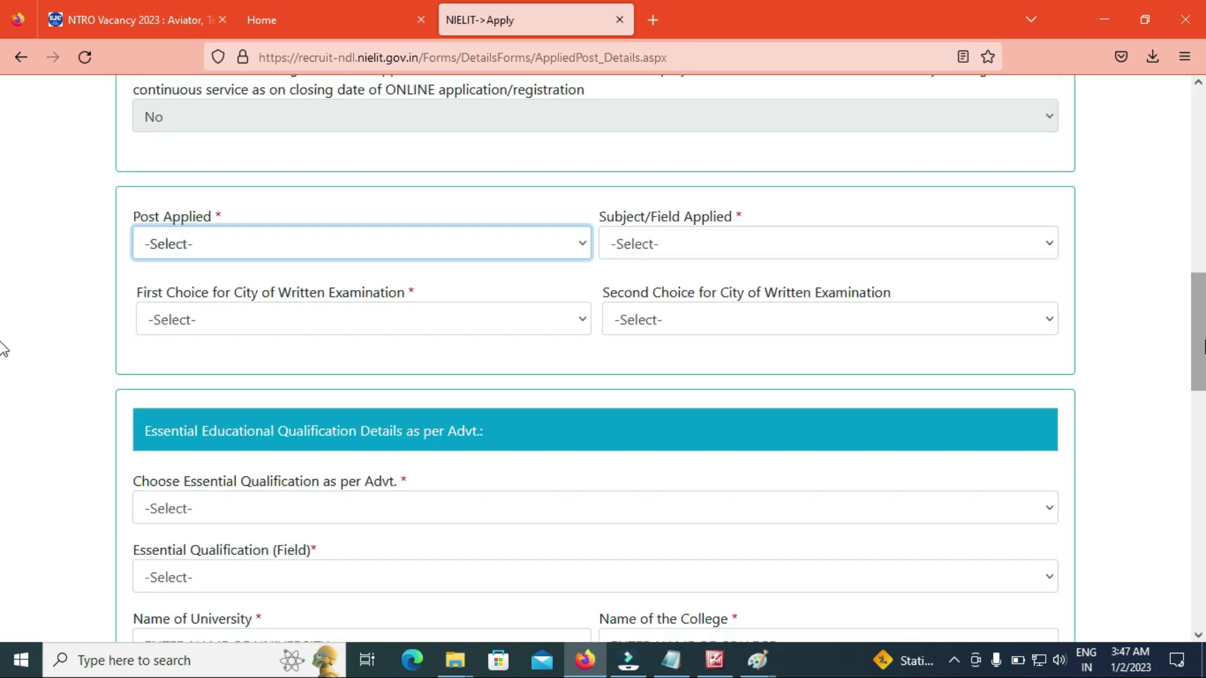
pyautogui.click(201, 251)
pyautogui.click(220, 334)
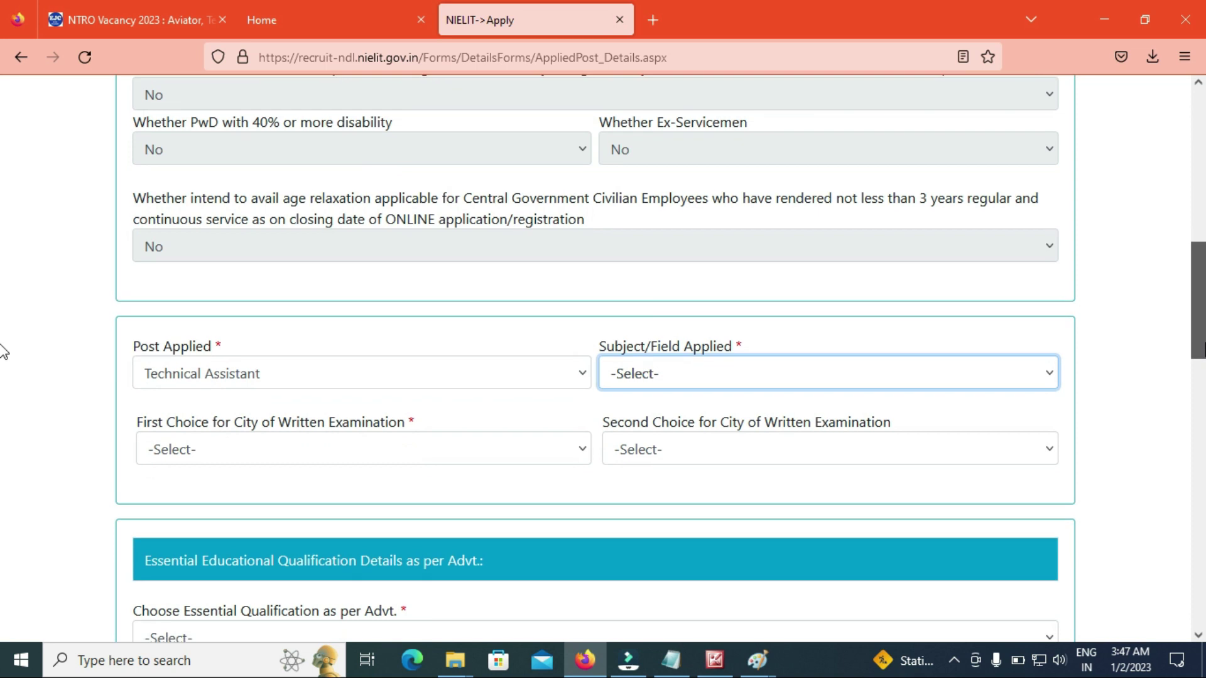
pyautogui.click(733, 377)
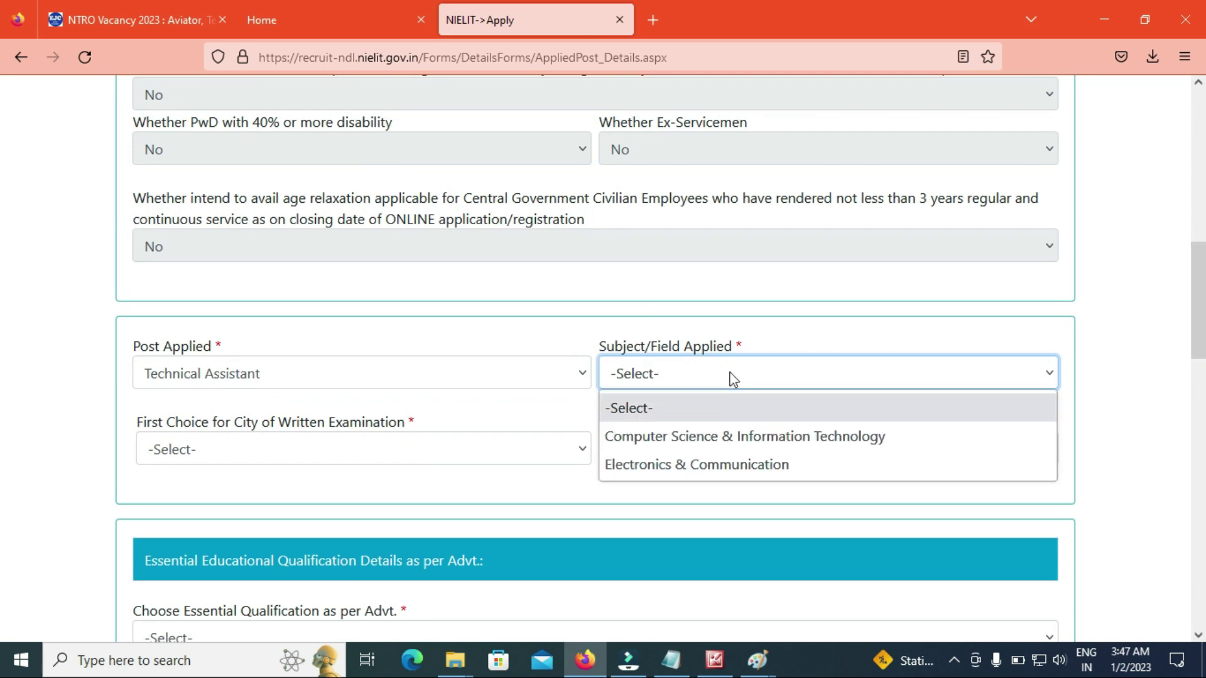
pyautogui.click(791, 439)
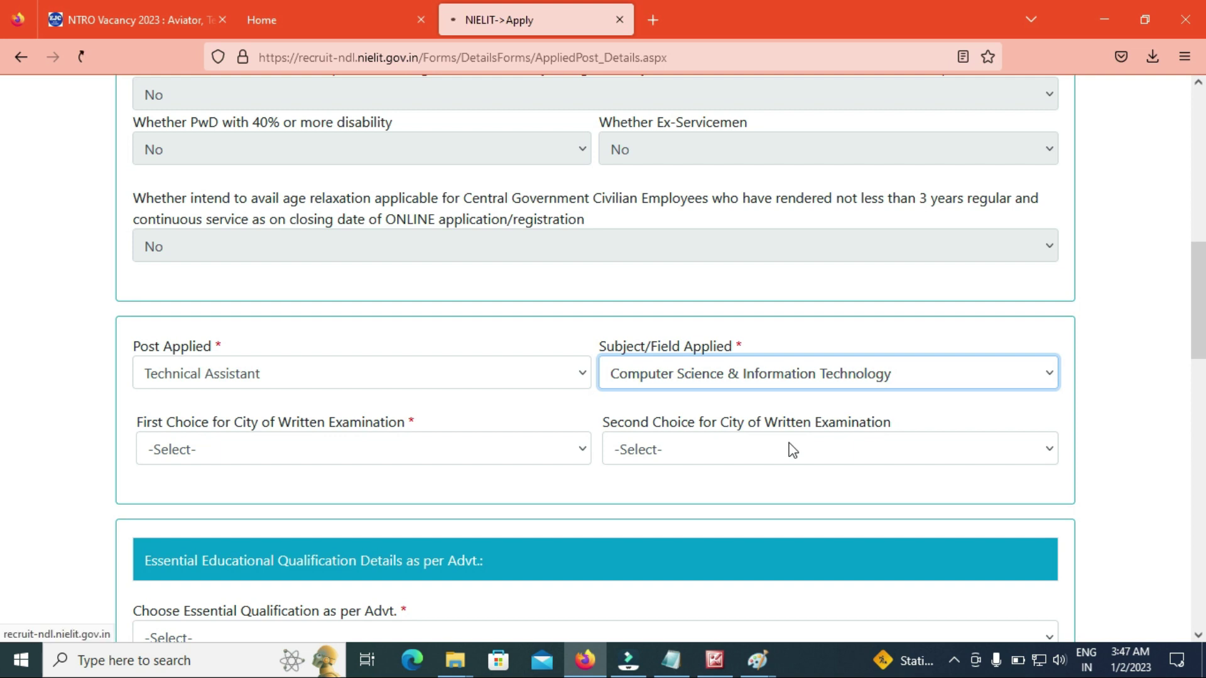
# - Choose Hyderabad as the first and Chennai as the second city for the written examination
pyautogui.scroll(-4, 3, 295)
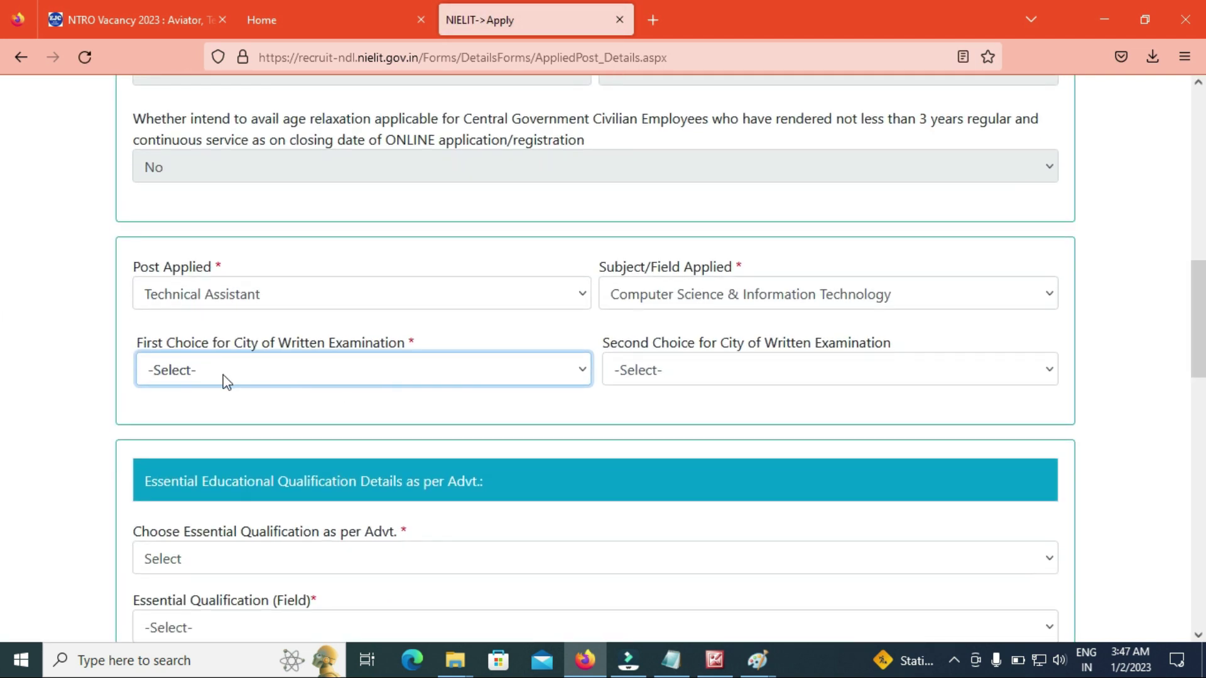
pyautogui.click(225, 371)
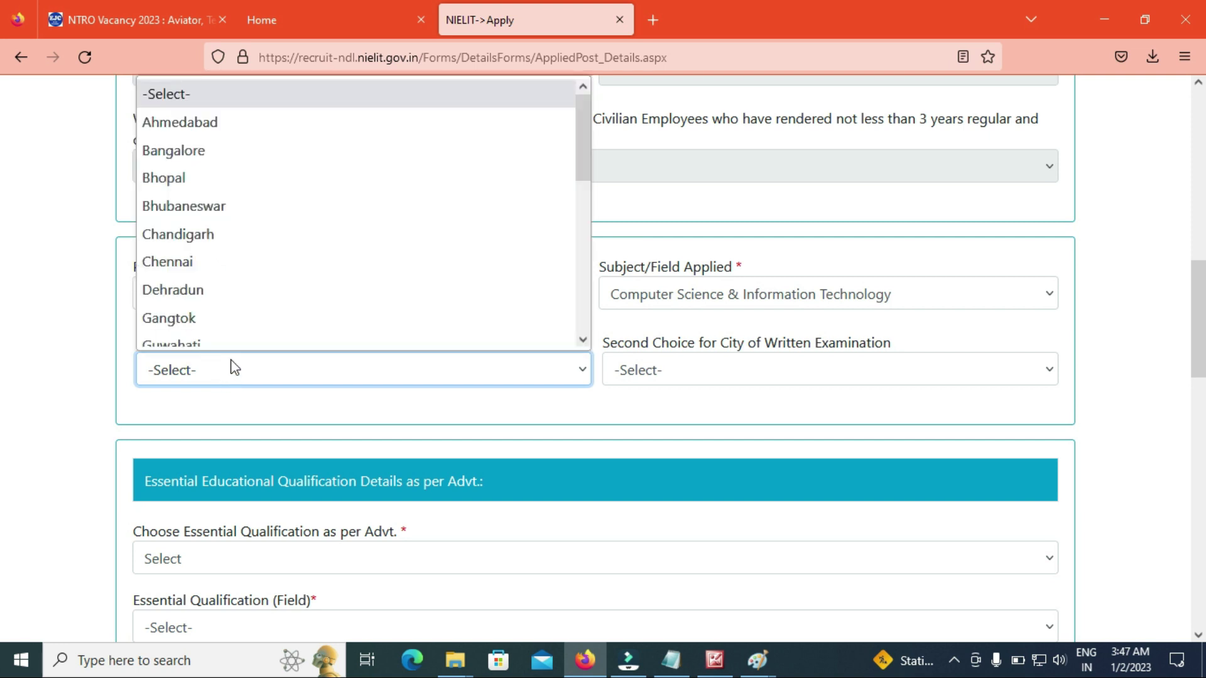
pyautogui.moveTo(588, 169); pyautogui.dragTo(590, 205)
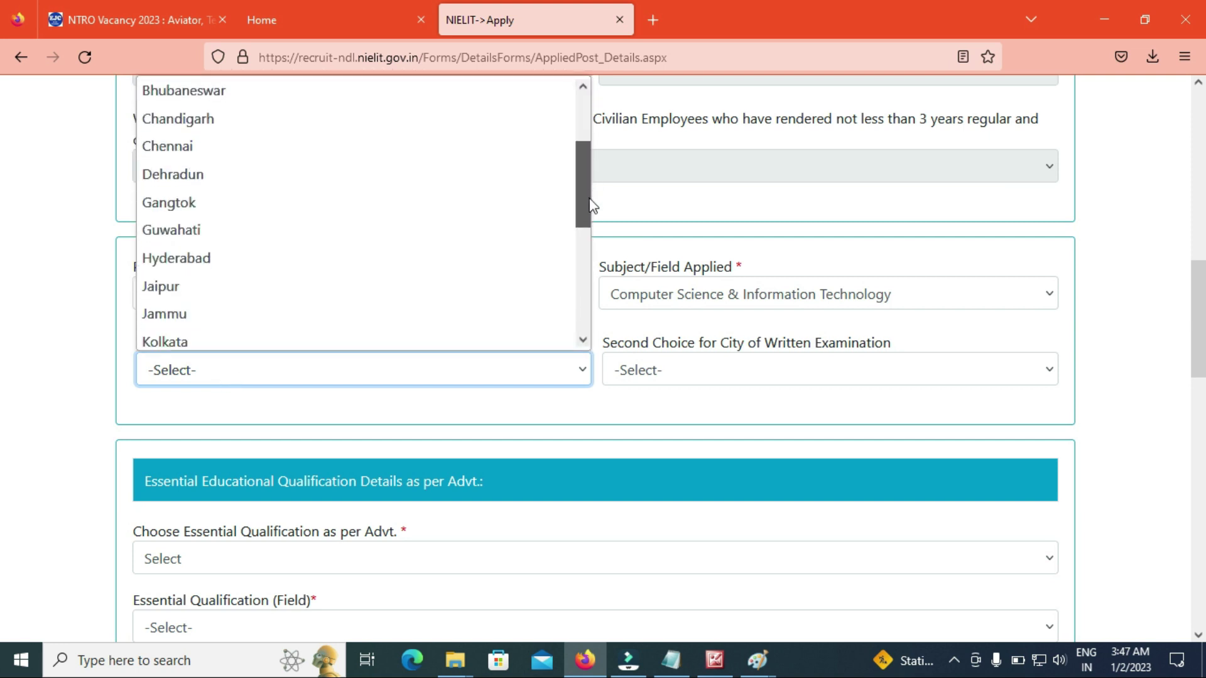
pyautogui.click(205, 269)
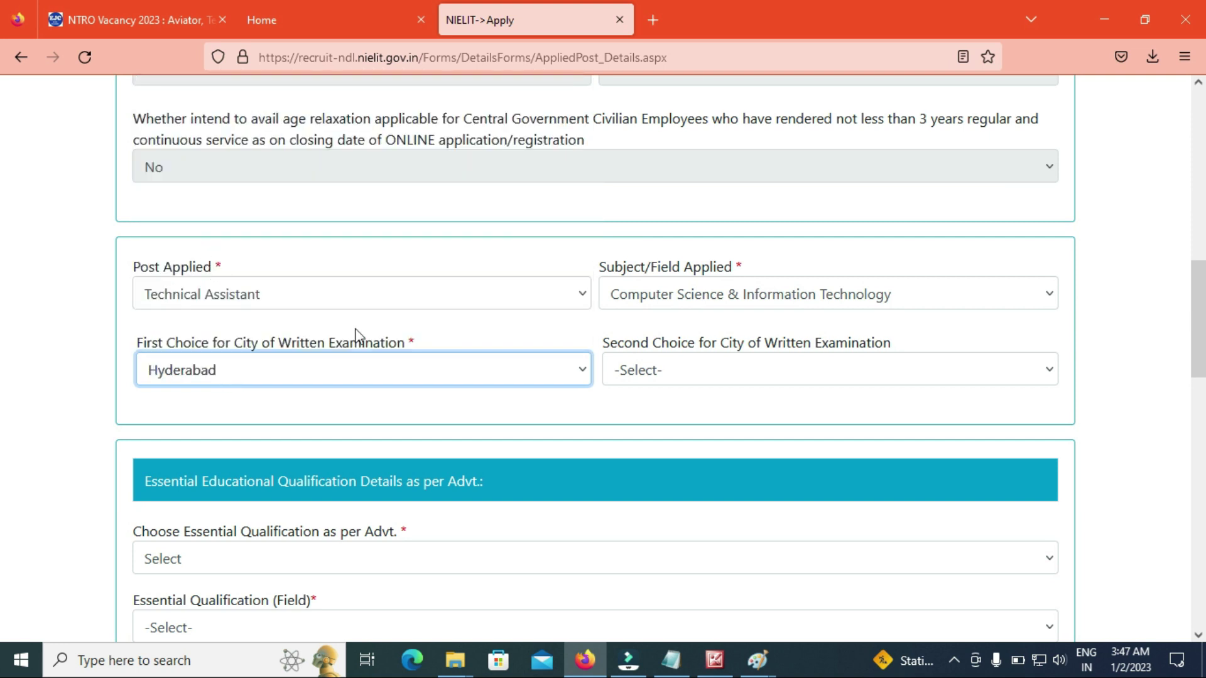
pyautogui.click(639, 375)
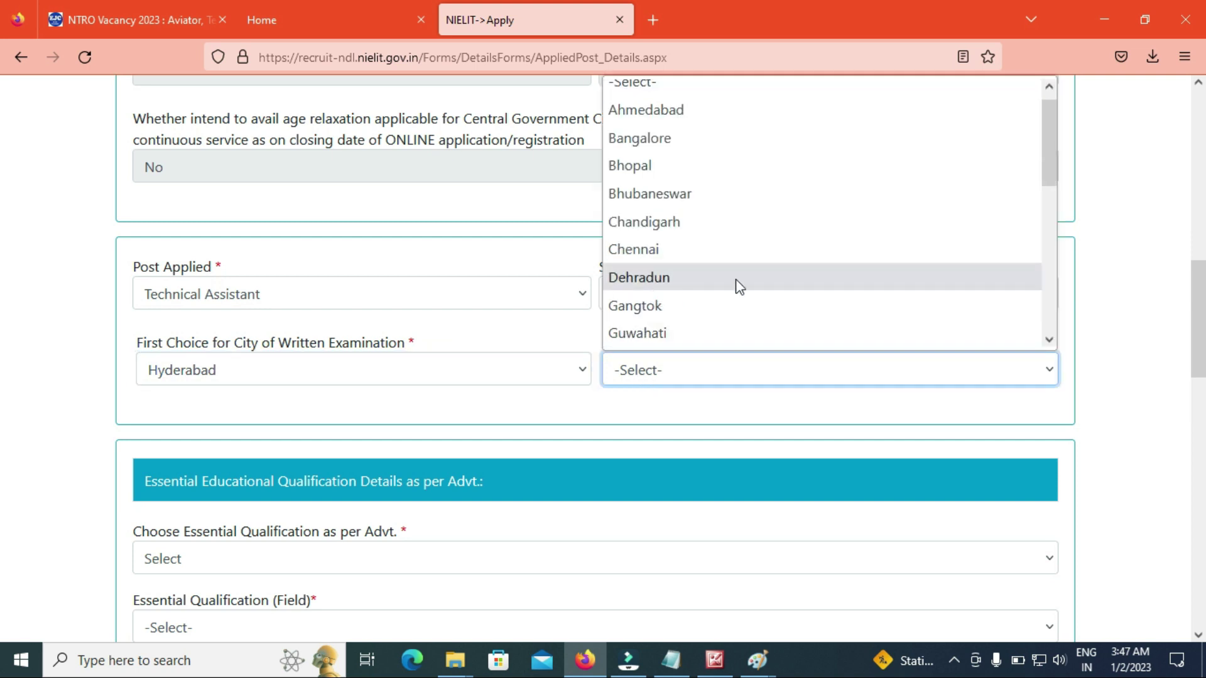
pyautogui.click(1066, 169)
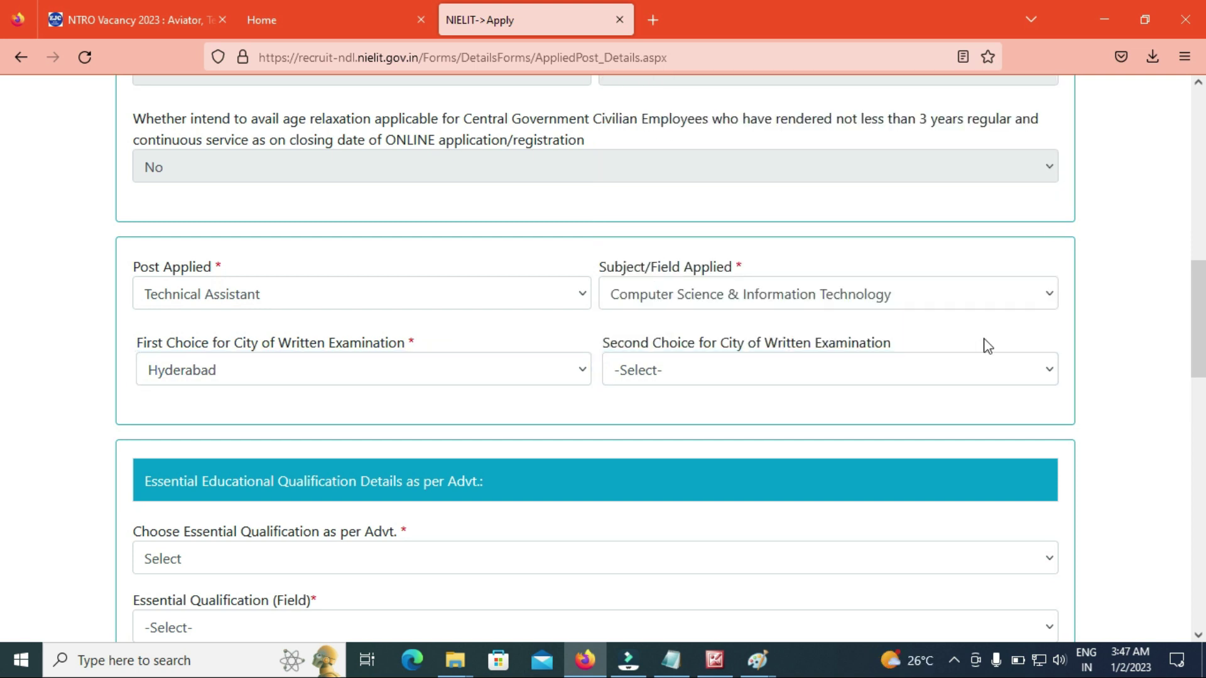
pyautogui.click(975, 372)
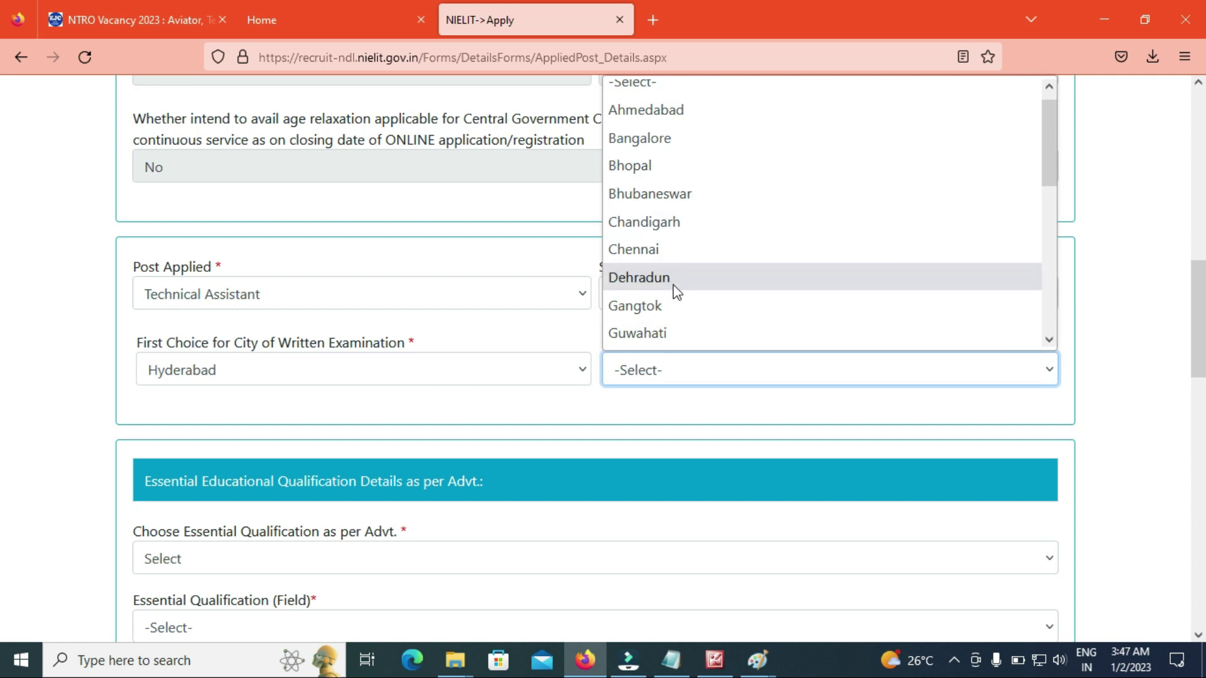
pyautogui.click(647, 250)
# - Set the essential qualification to Bachelor's Degree in Engineering/Technology from a recognized University/Institute, with Computer Science as its field
pyautogui.scroll(-5, 3, 299)
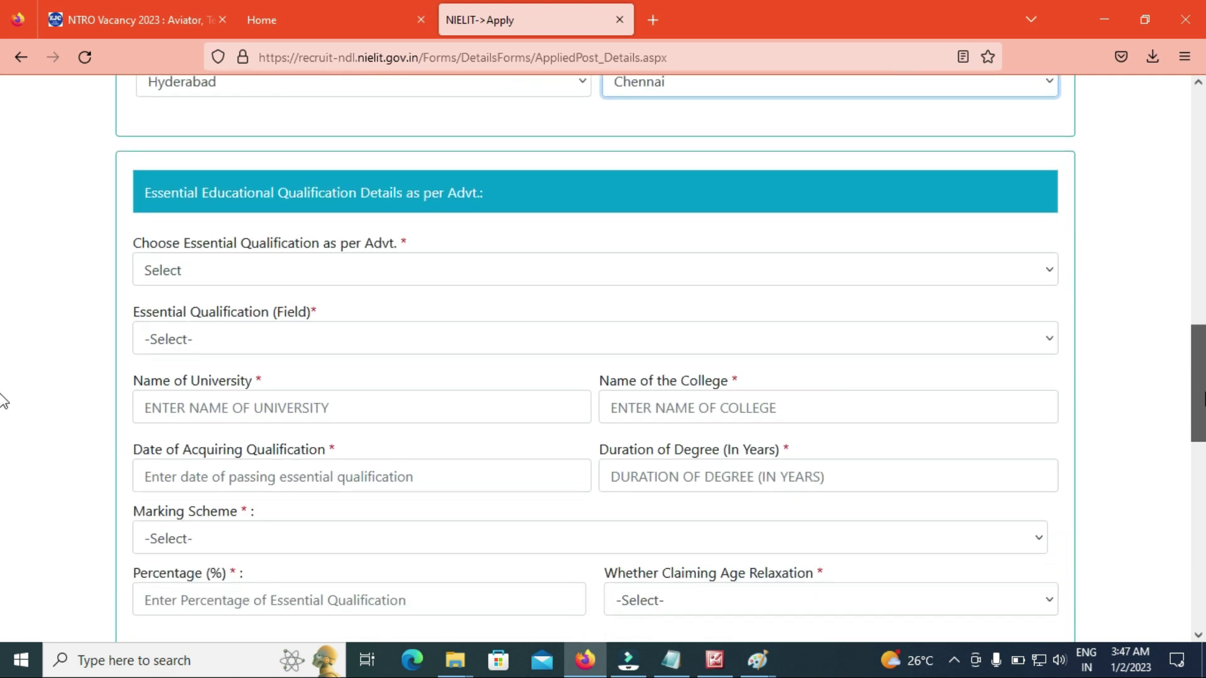
pyautogui.click(246, 268)
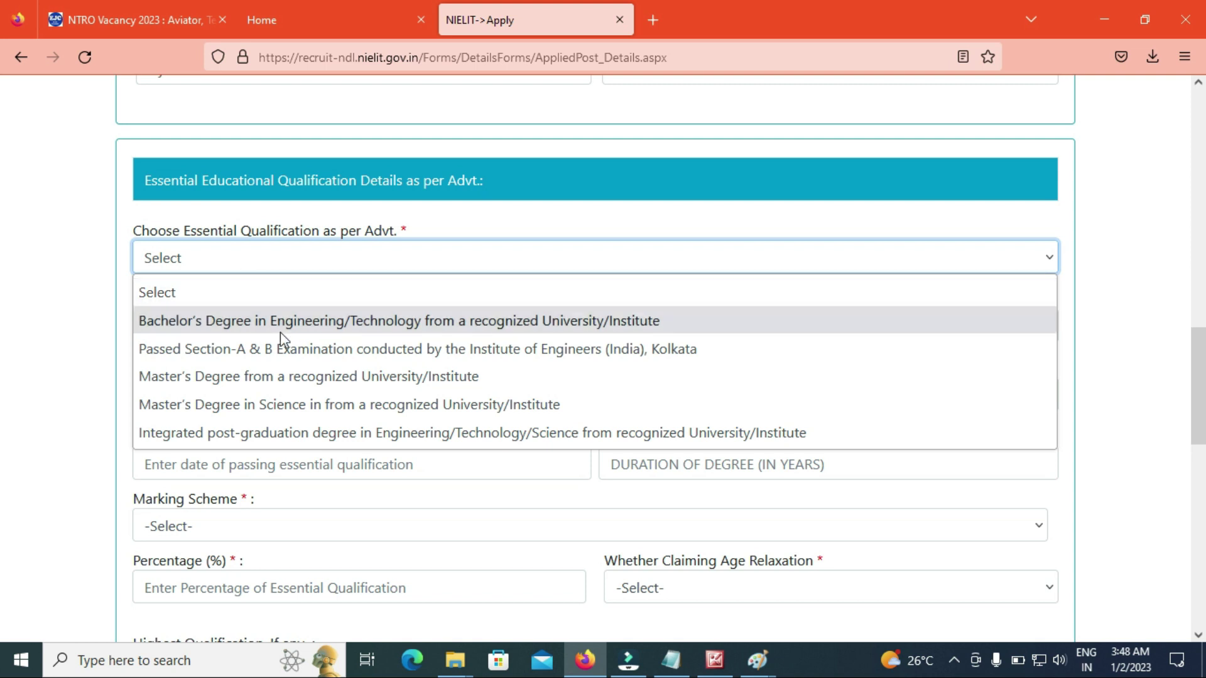
pyautogui.click(333, 321)
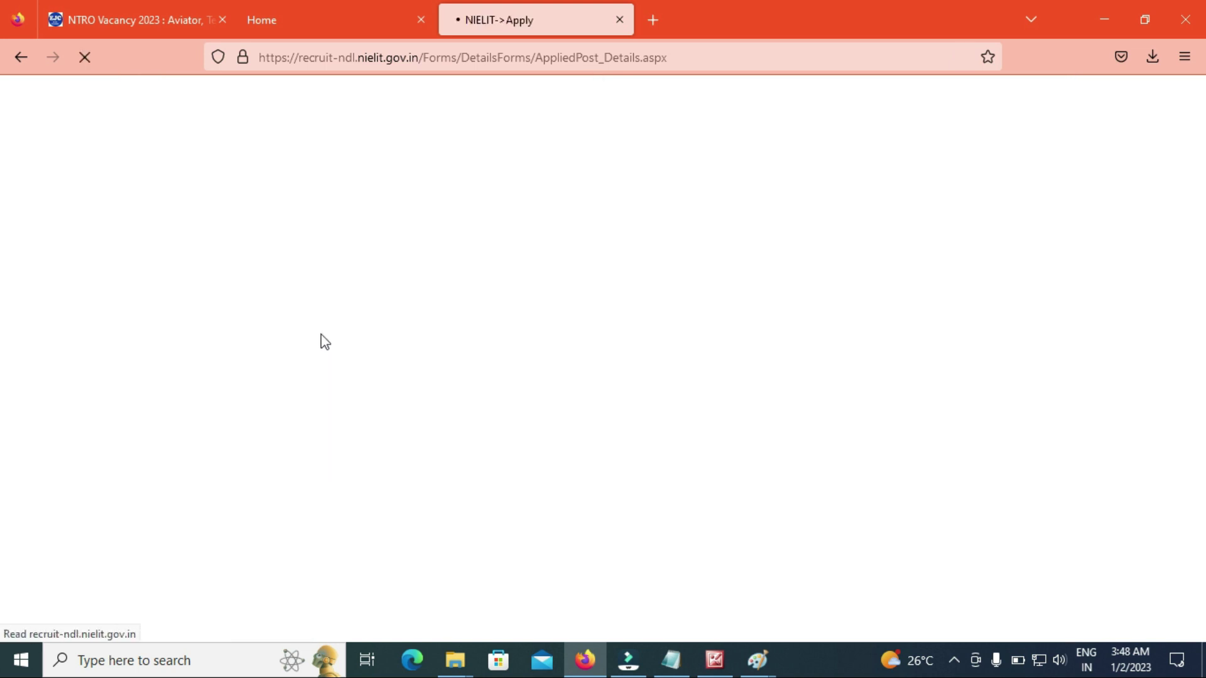
pyautogui.scroll(-5, 3, 364)
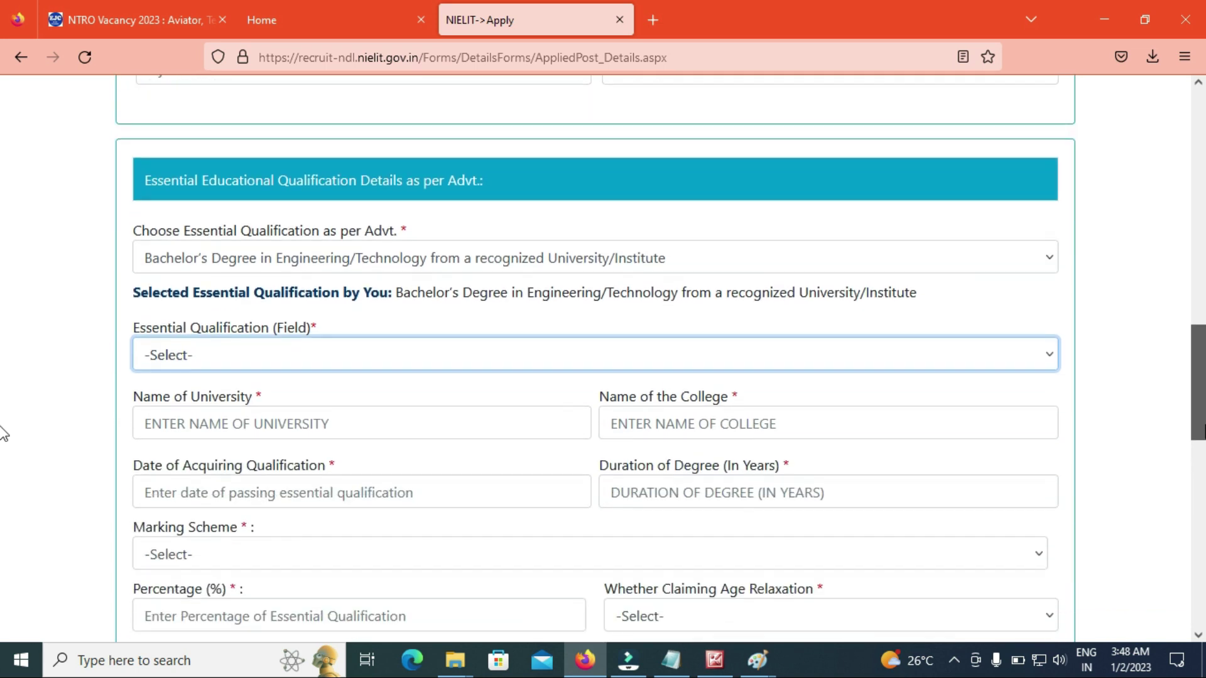
pyautogui.click(317, 333)
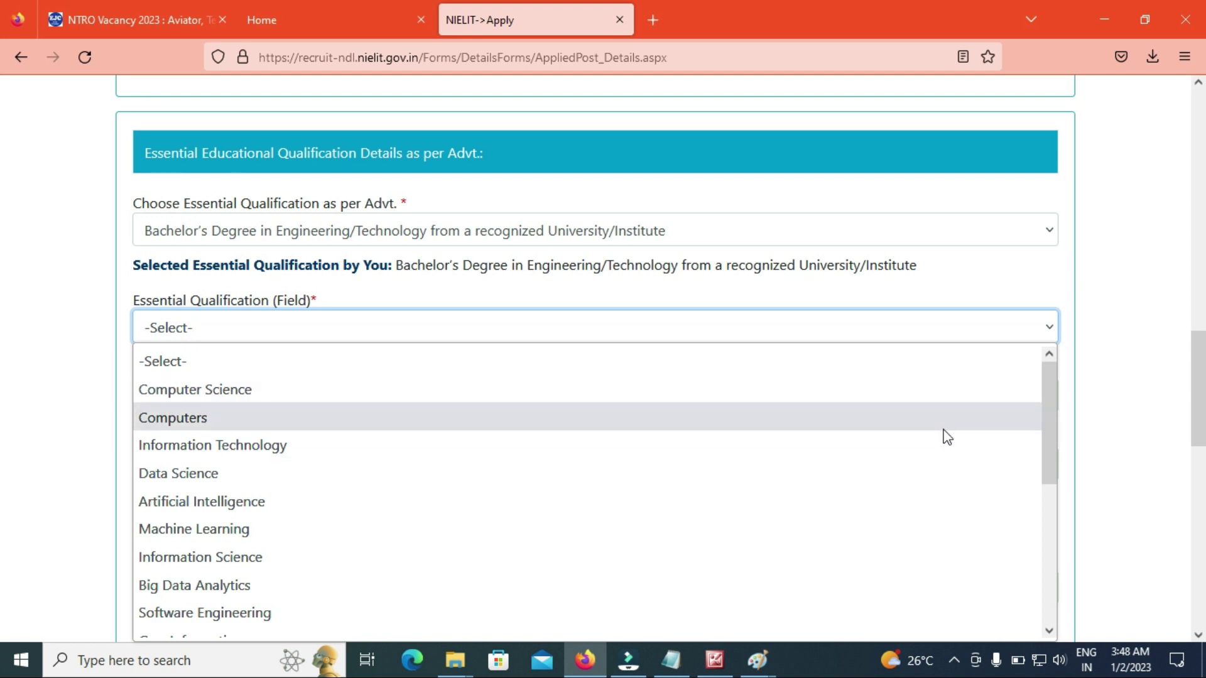
pyautogui.moveTo(1057, 447); pyautogui.dragTo(1079, 433)
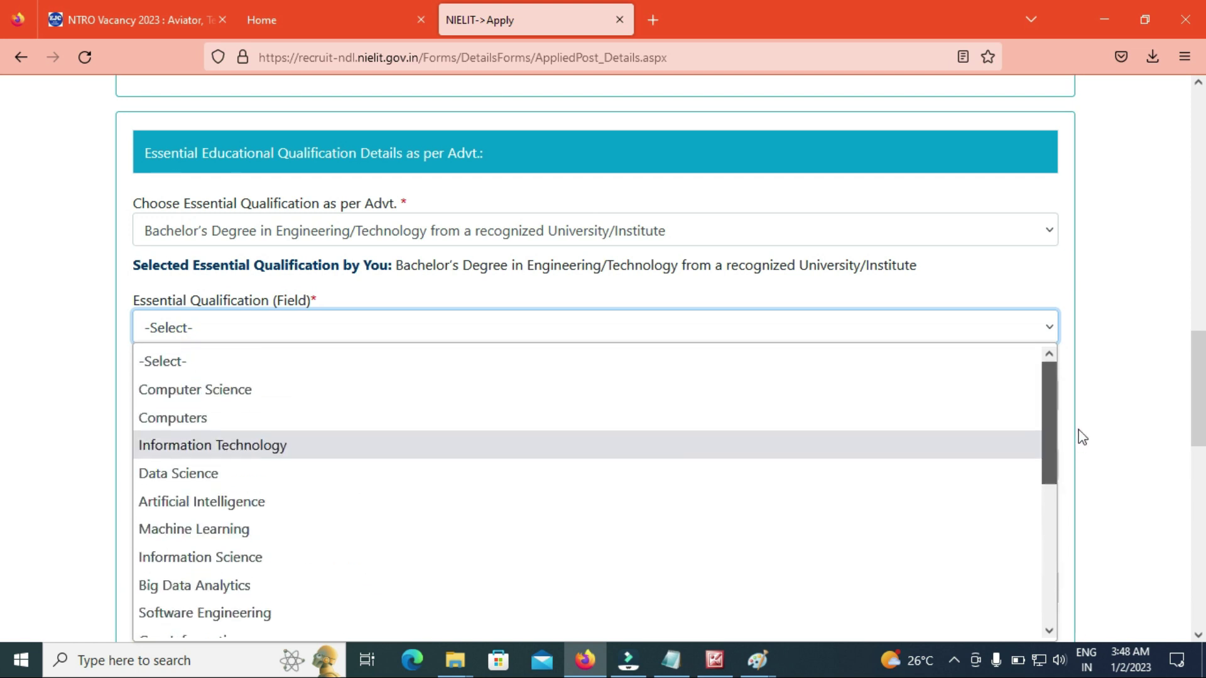
pyautogui.click(254, 389)
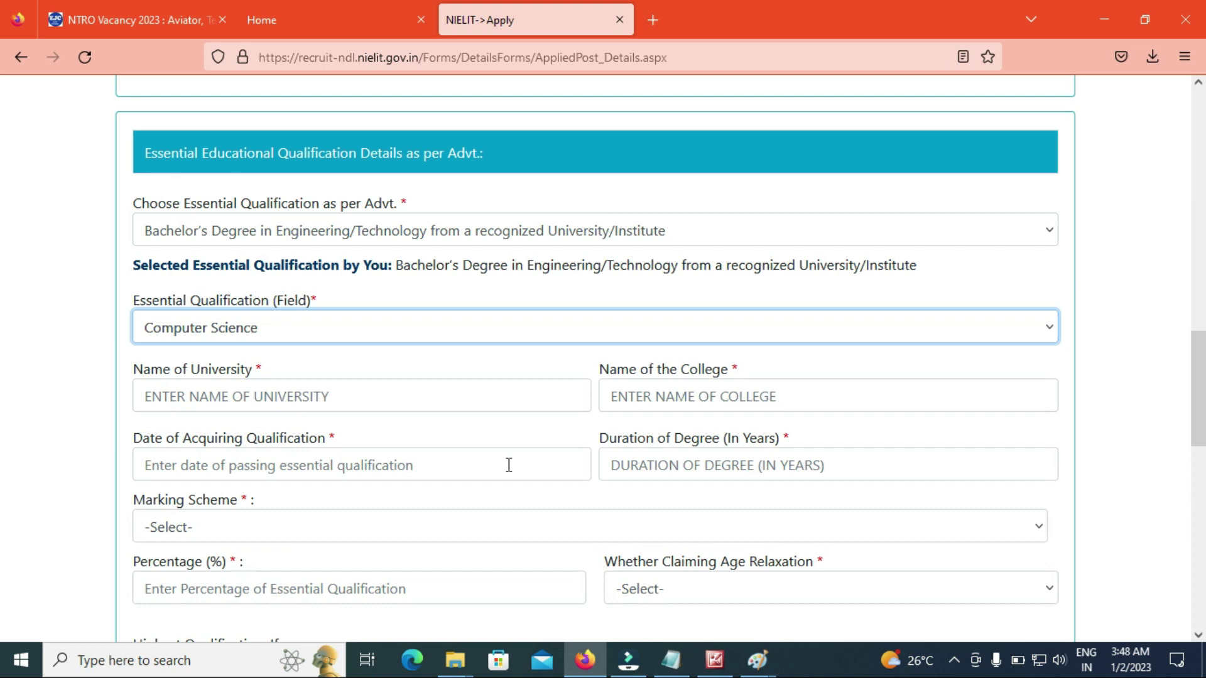
# - Enter 4 years as the duration of the degree in the essential qualification details
pyautogui.scroll(-2, 3, 389)
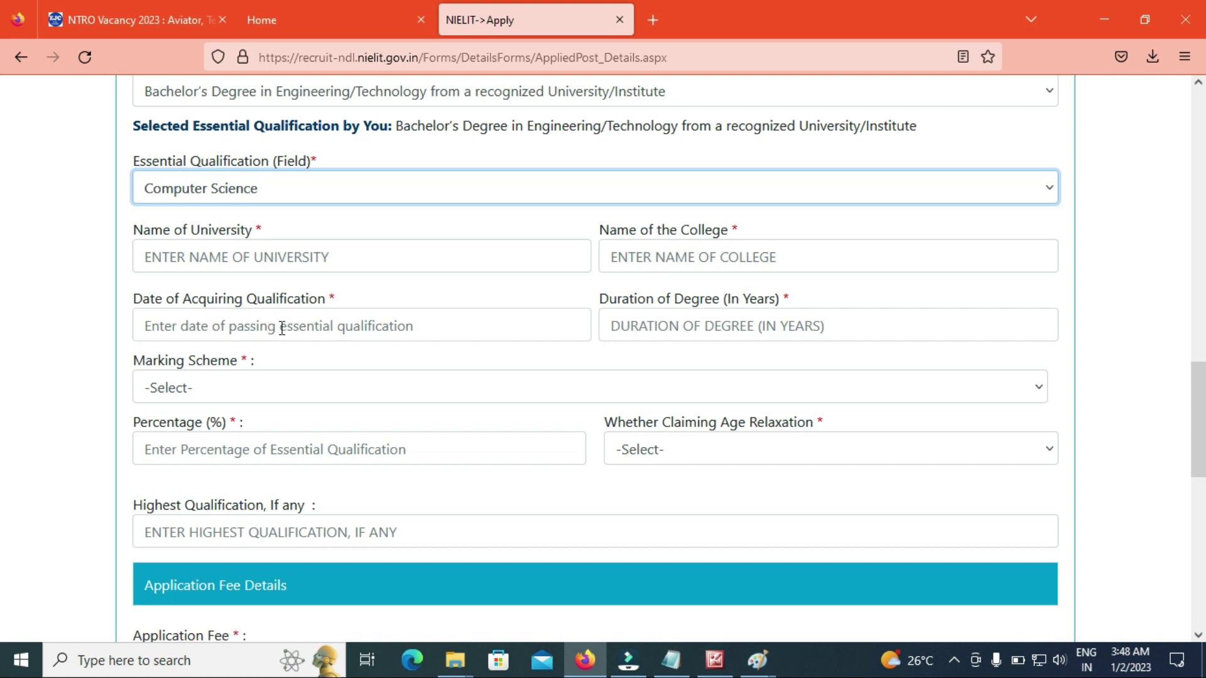
pyautogui.click(688, 335)
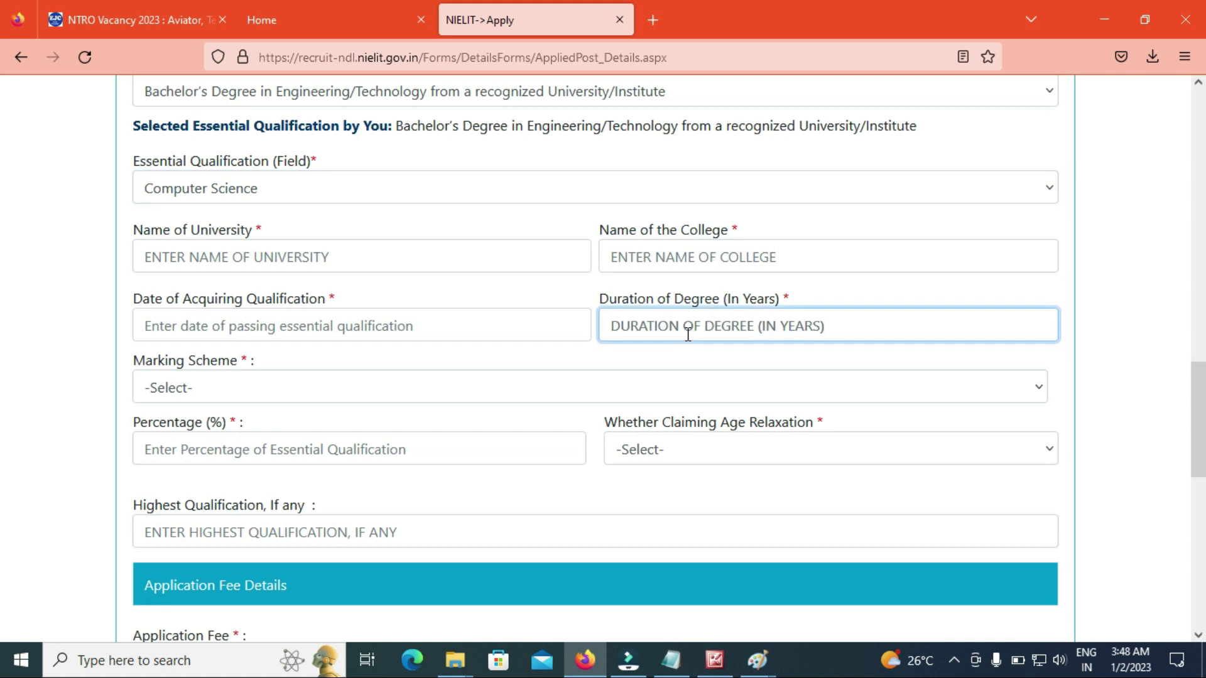
pyautogui.write('4')
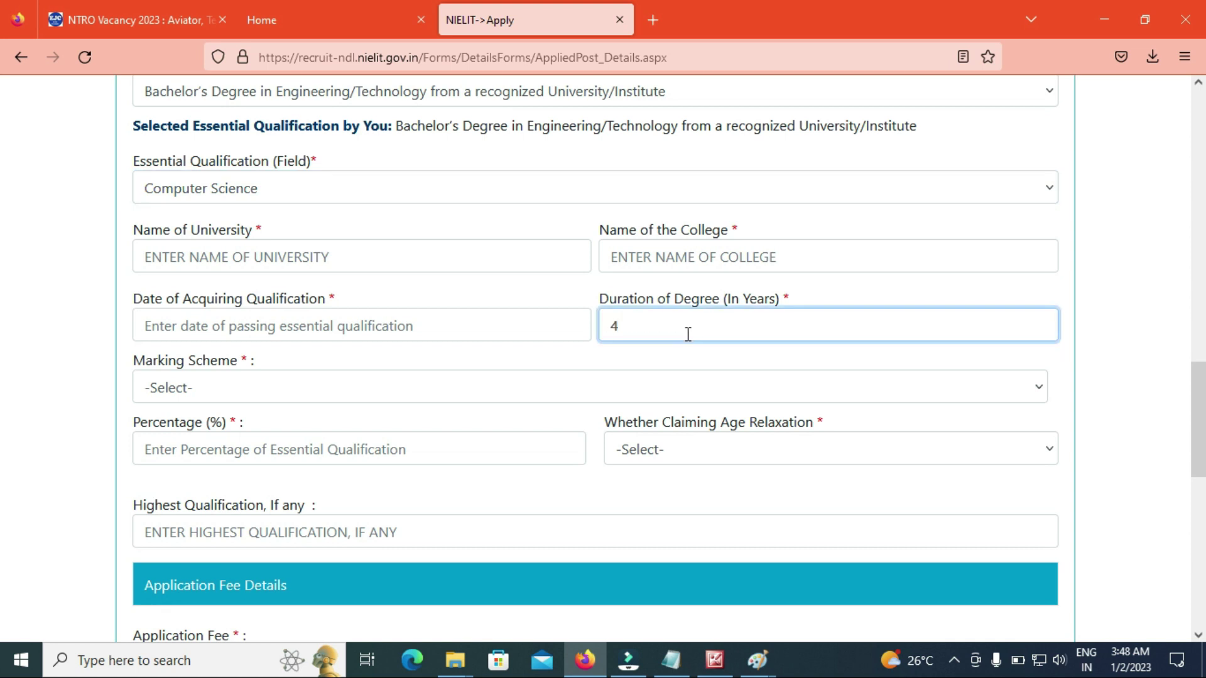
# - Set the degree's marking scheme to CGPA/CPI/DGPA and enter 85.75 as its percentage
pyautogui.click(209, 398)
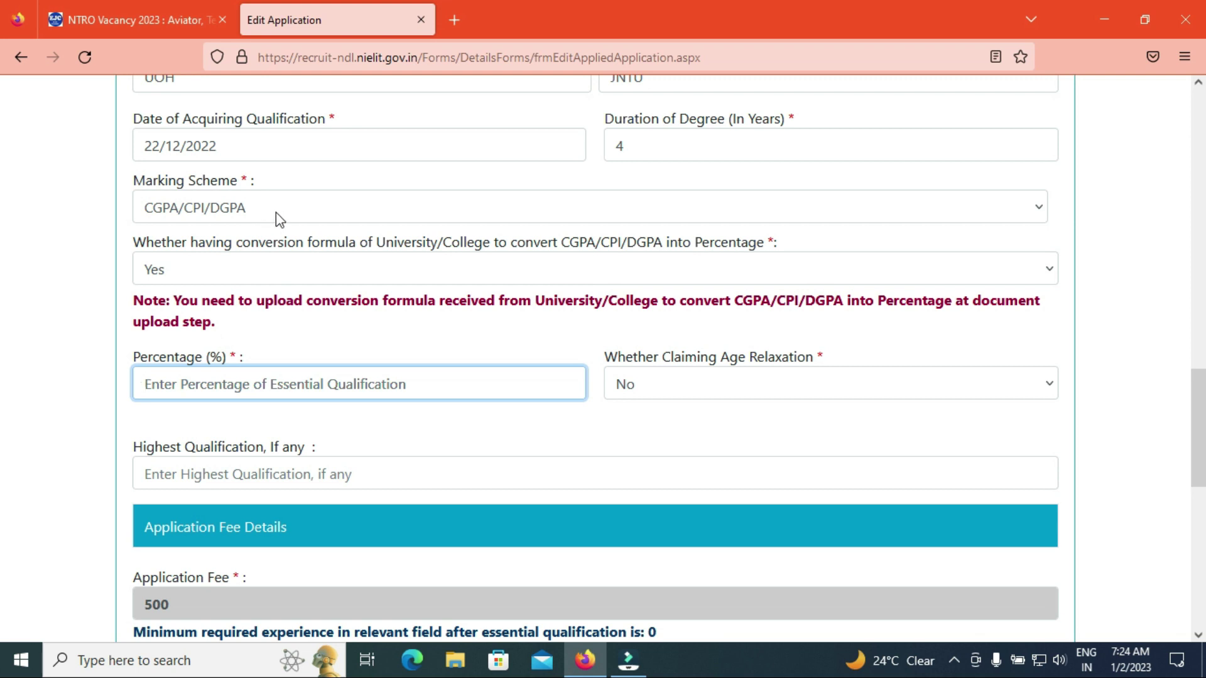
pyautogui.click(276, 212)
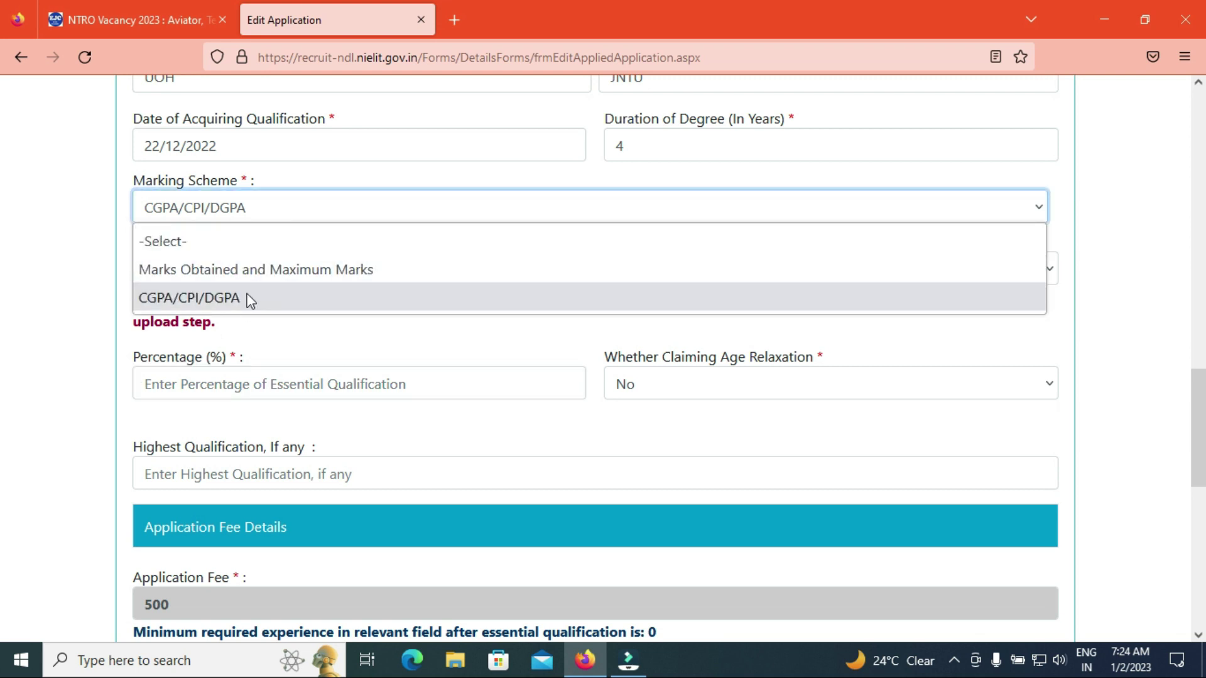
pyautogui.click(225, 301)
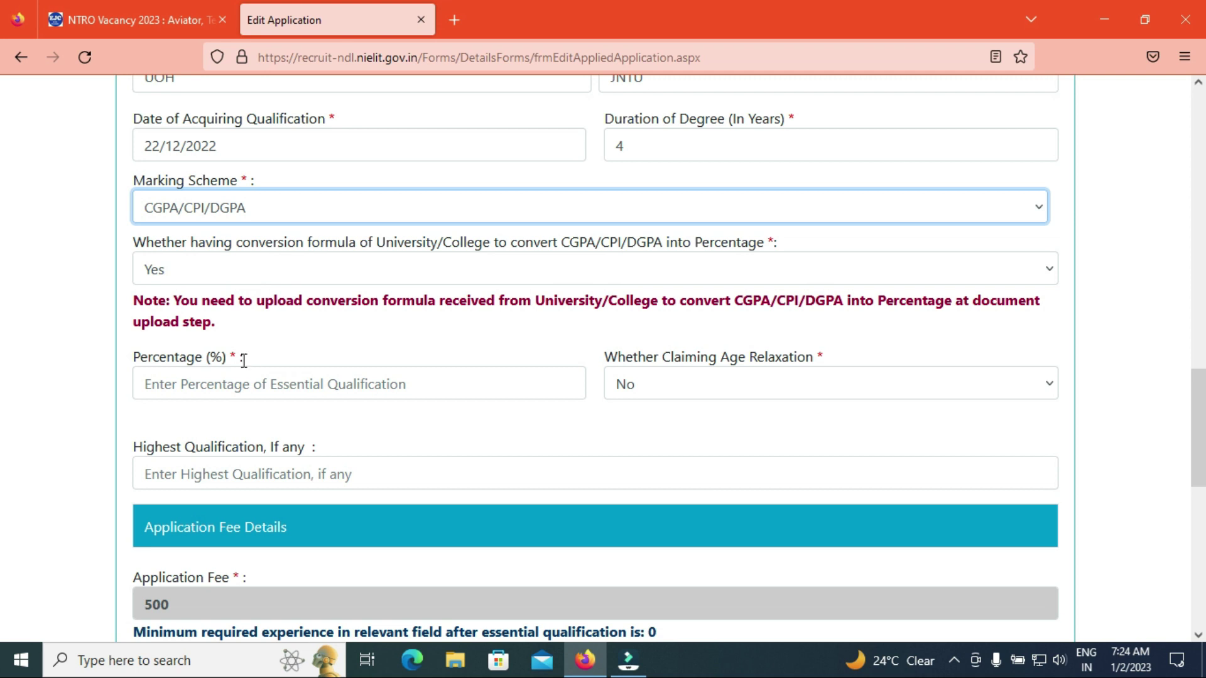
pyautogui.click(230, 385)
pyautogui.write('85.75')
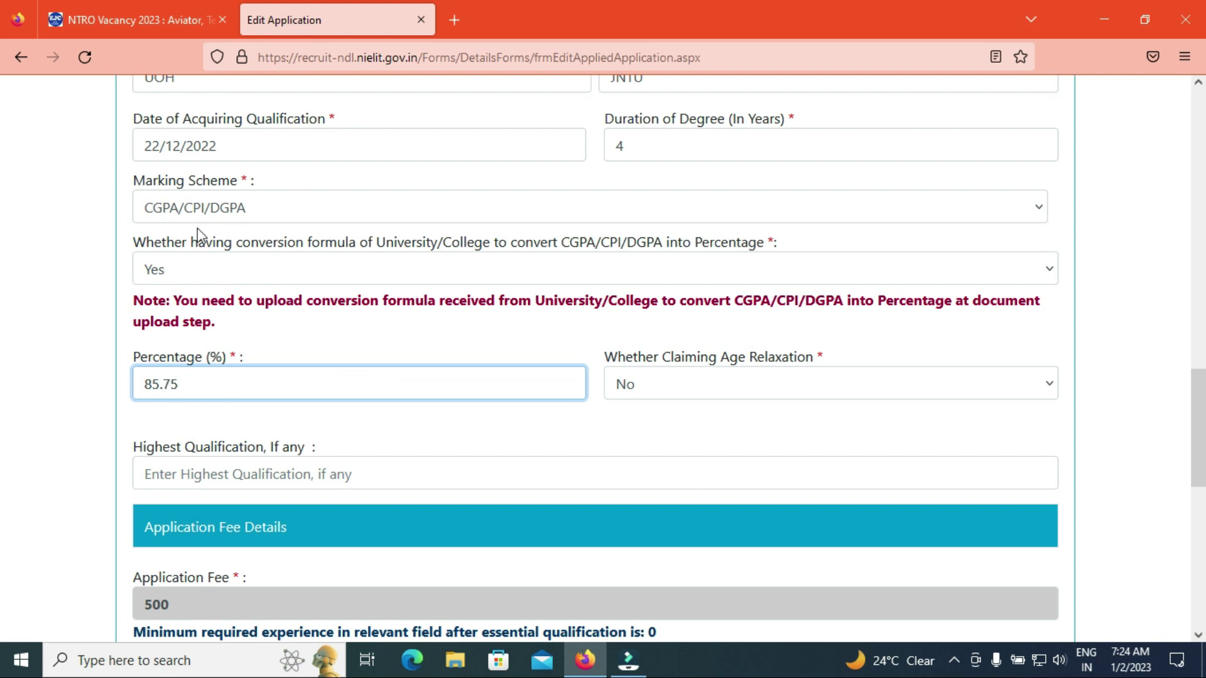
# - Switch the degree's marking scheme to Marks Obtained and Maximum Marks, with 8000 total maximum marks and 7250 marks obtained
pyautogui.click(221, 210)
pyautogui.click(195, 270)
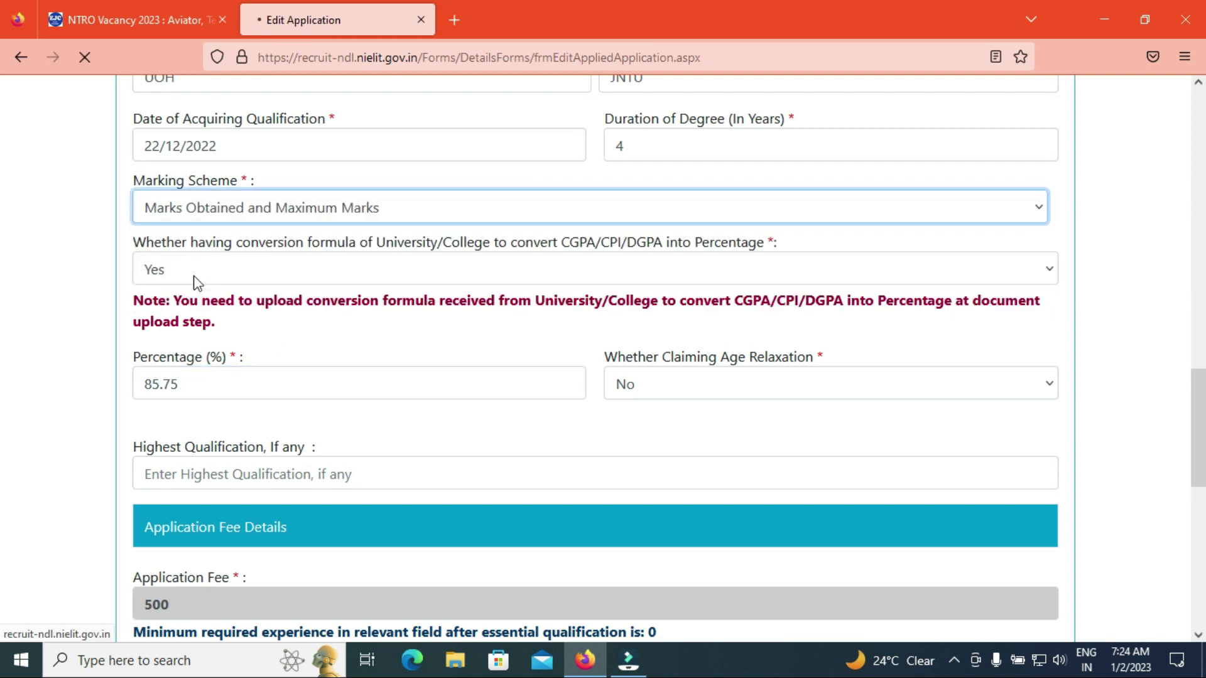
pyautogui.scroll(-5, 3, 375)
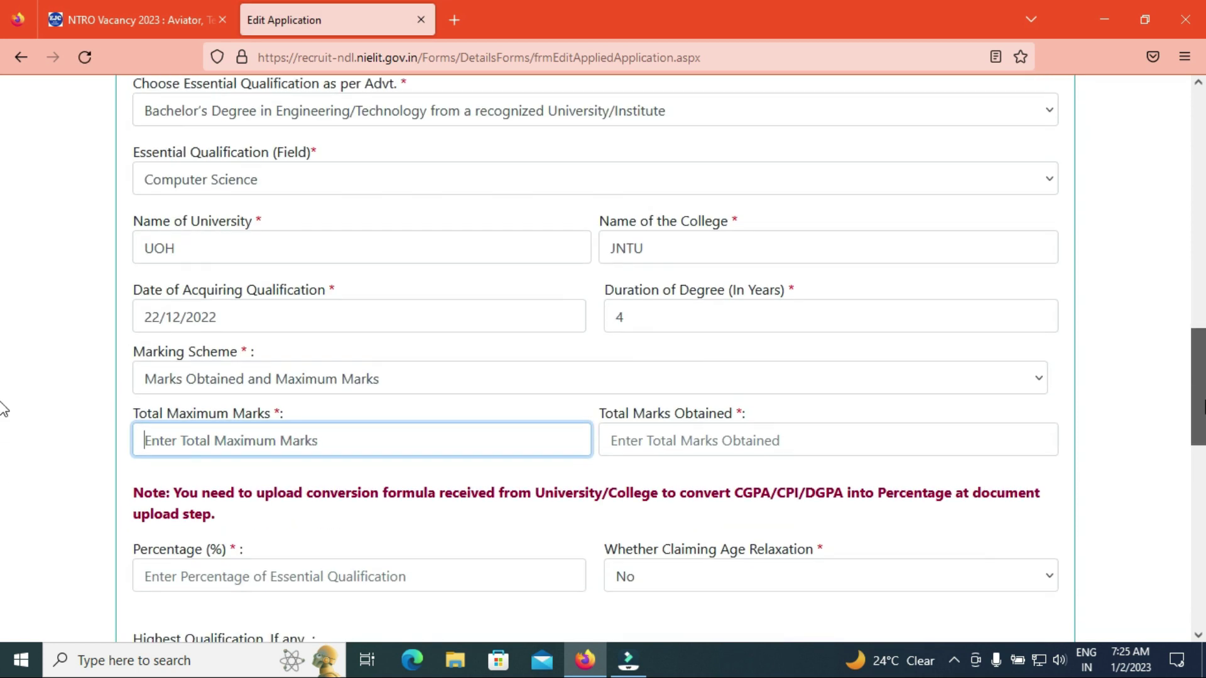
pyautogui.write('8000')
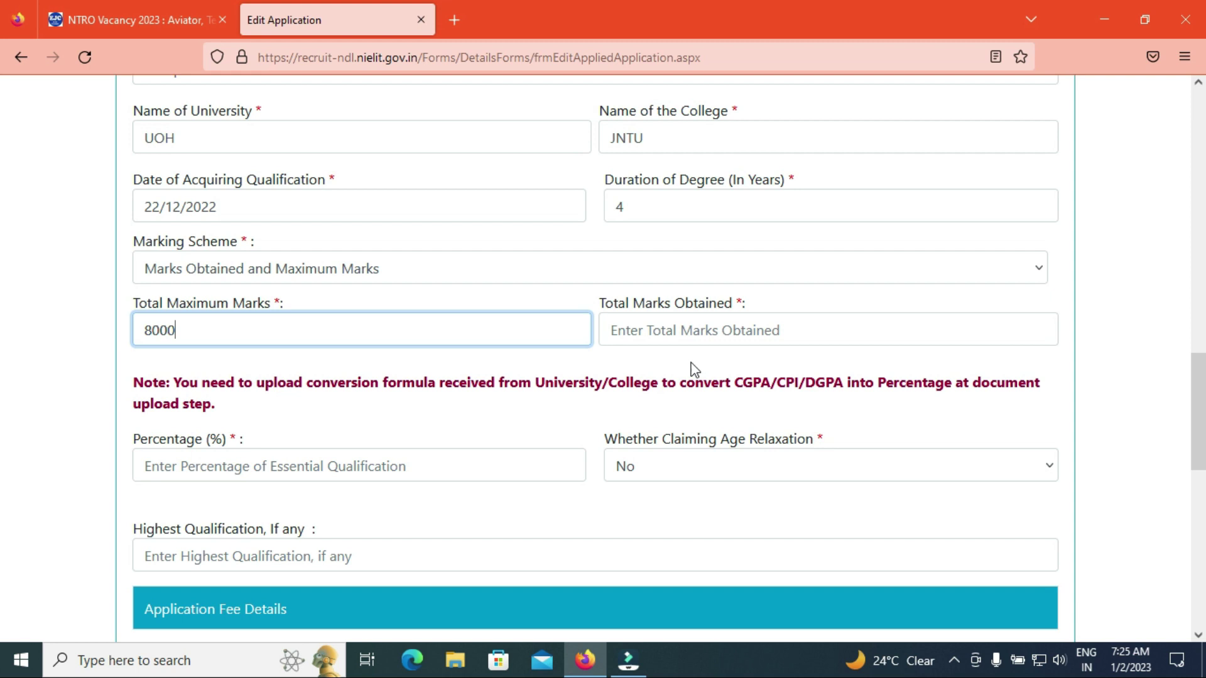
pyautogui.click(705, 331)
pyautogui.write('7250')
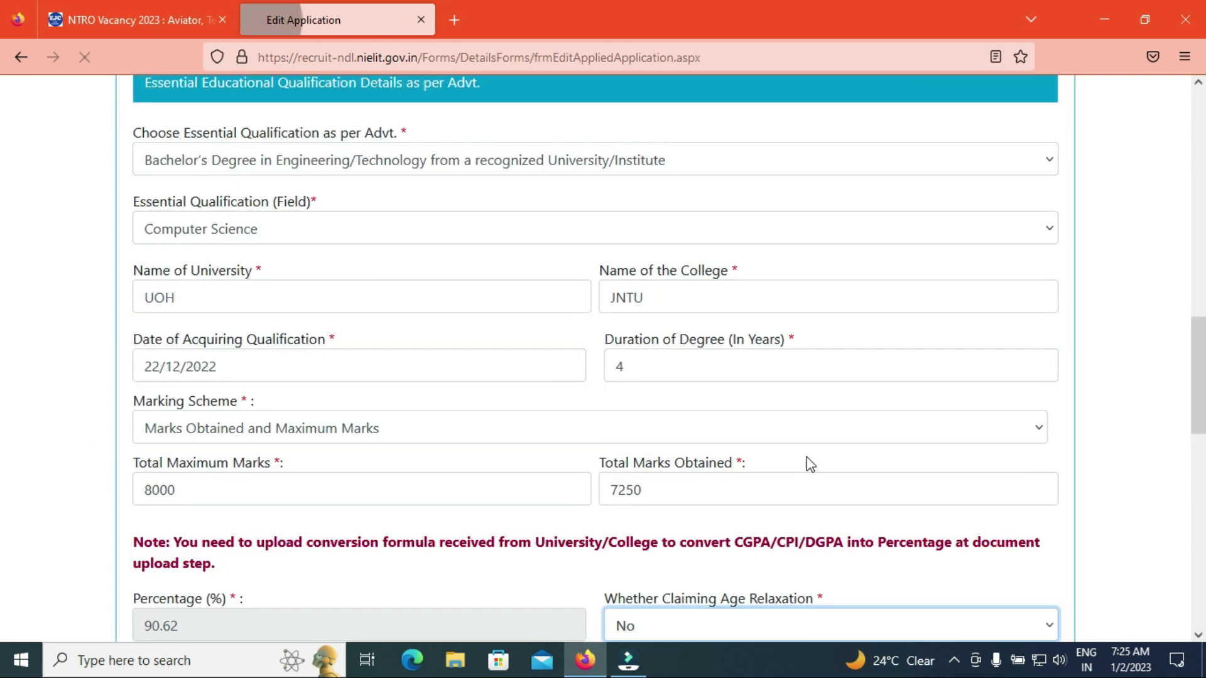
pyautogui.scroll(-1, 662, 438)
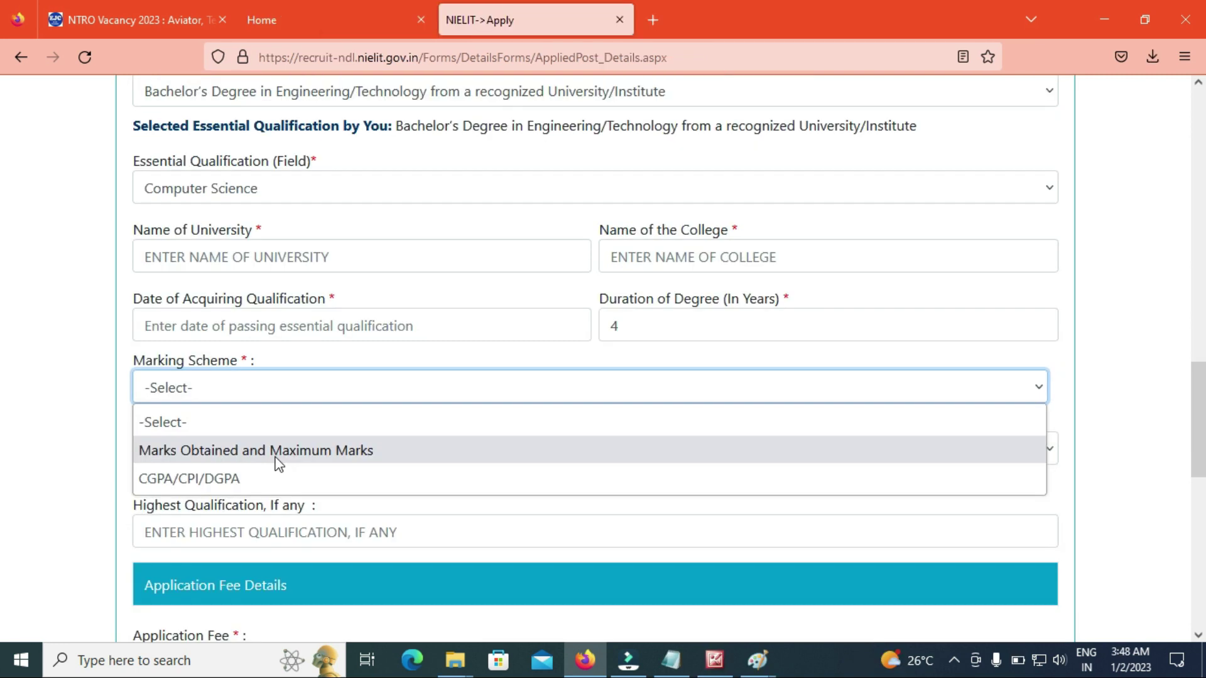
# - Base the degree on Marks Obtained and Maximum Marks with 600 maximum and 500 obtained, and answer No to claiming age relaxation
pyautogui.click(274, 462)
pyautogui.scroll(-8, 3, 434)
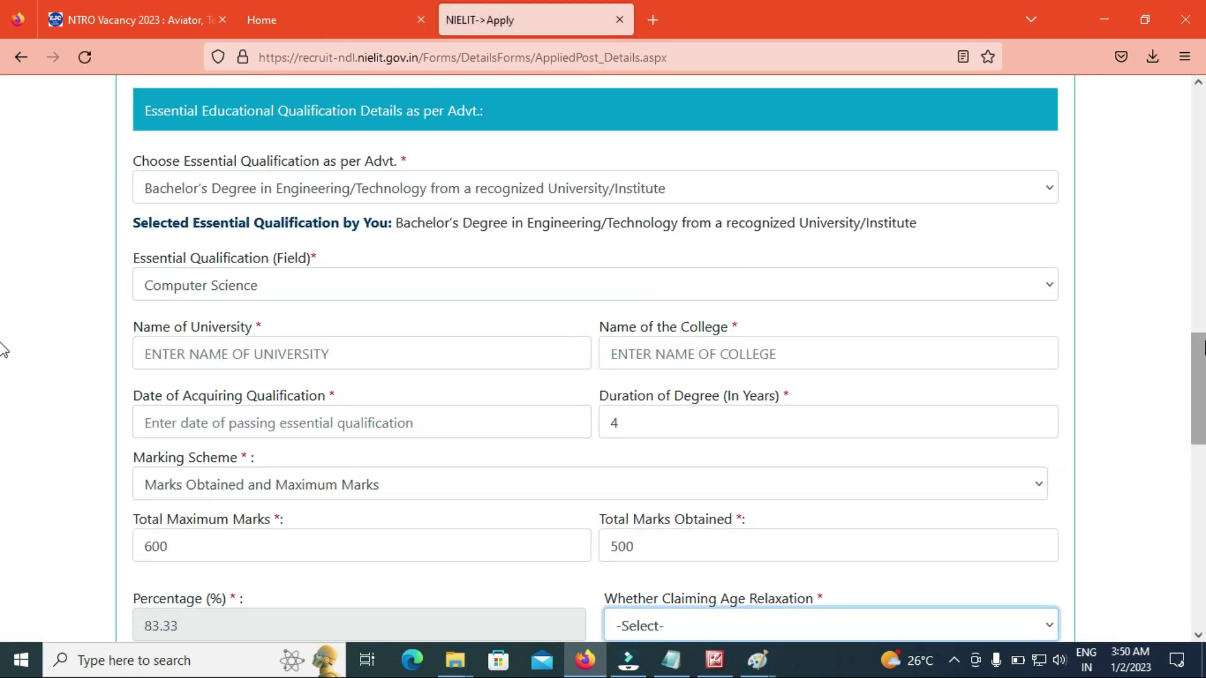
pyautogui.scroll(-5, 3, 377)
pyautogui.click(634, 267)
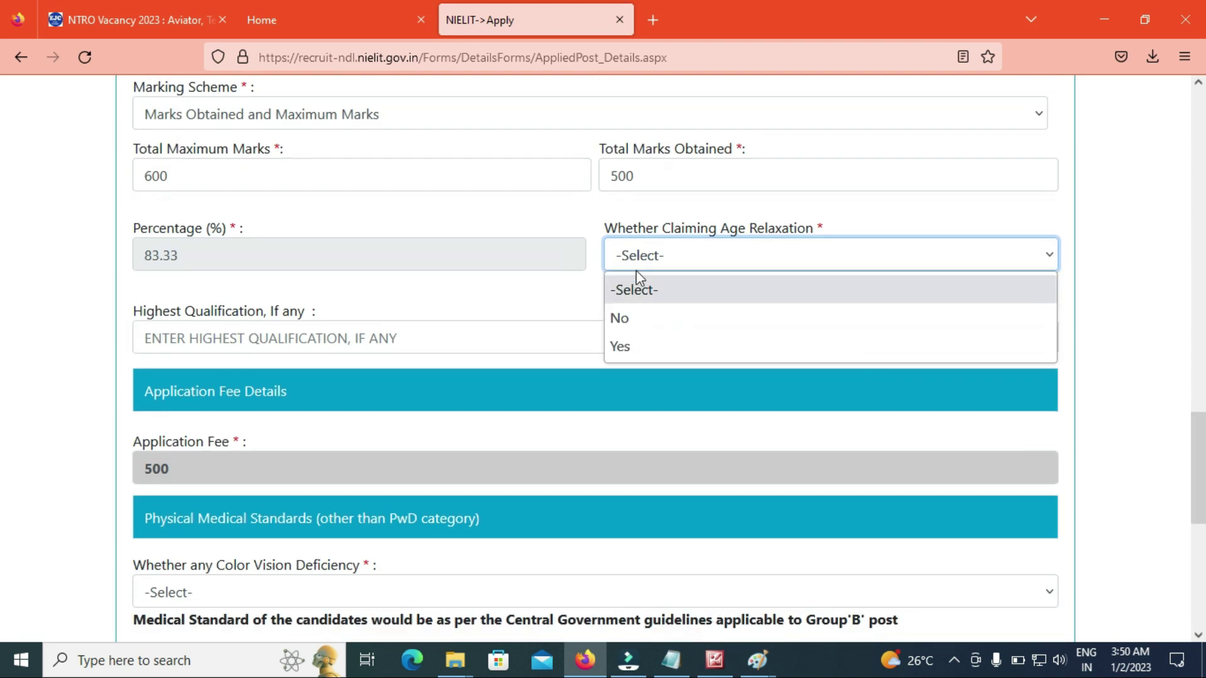
pyautogui.click(630, 319)
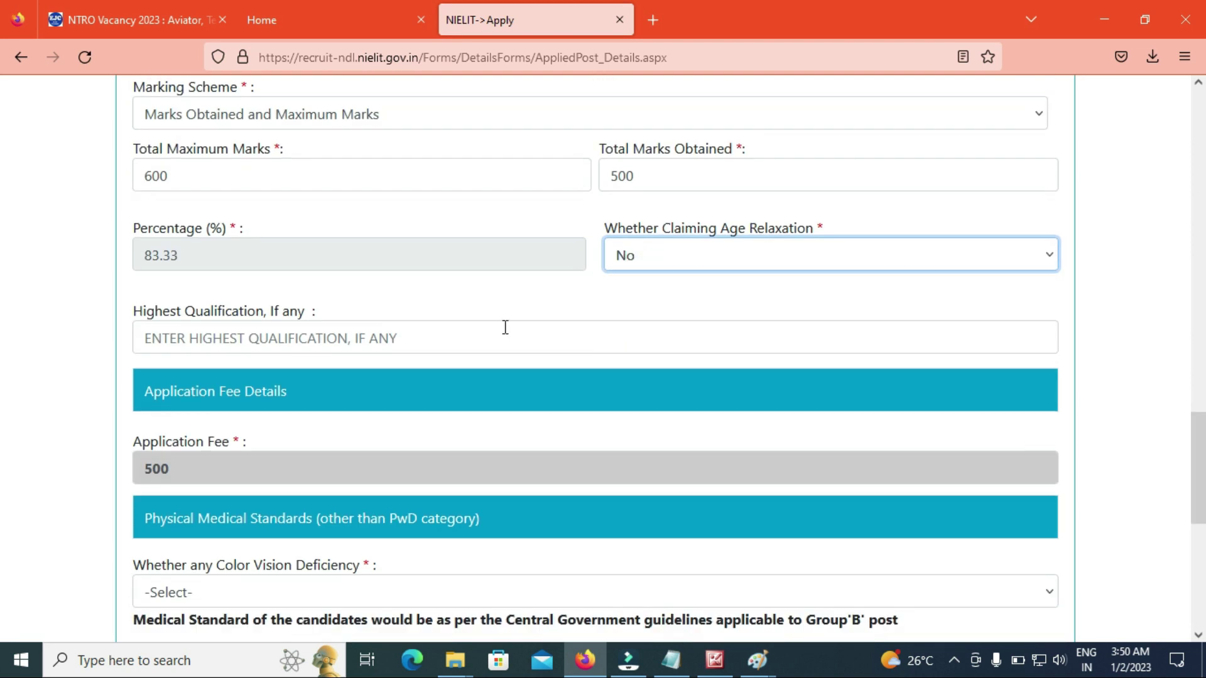
pyautogui.click(351, 339)
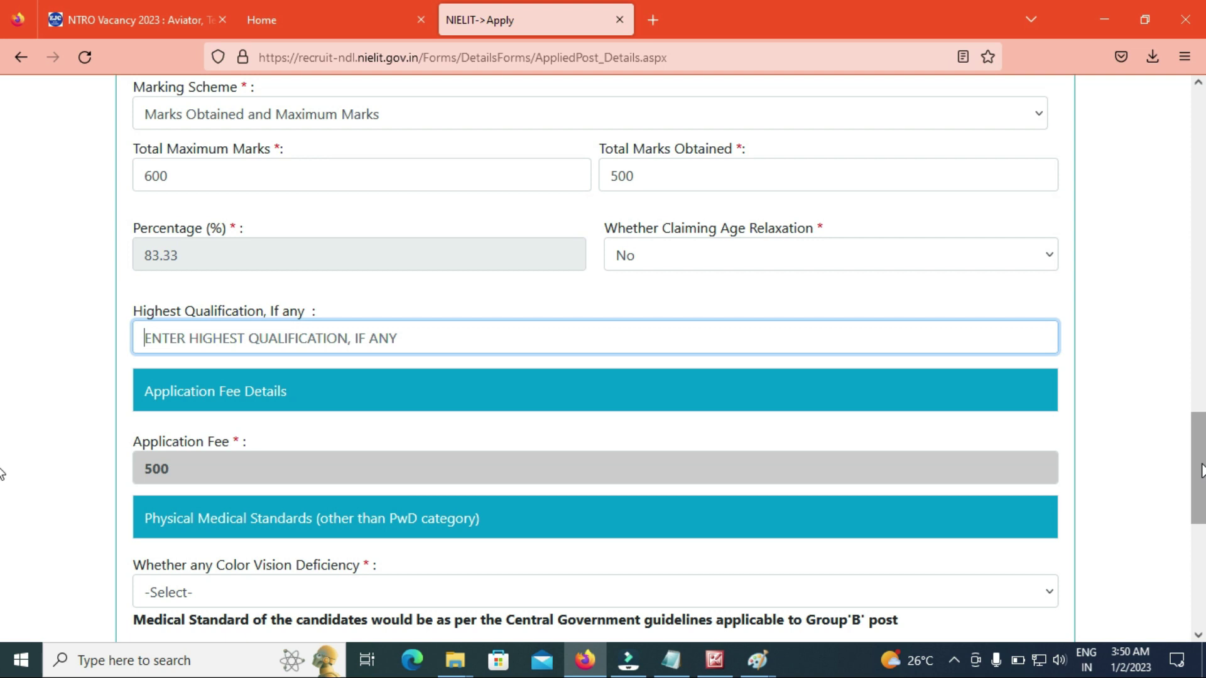
# - Answer No to having any color vision deficiency under the physical medical standards
pyautogui.scroll(-4, 2, 477)
pyautogui.scroll(-1, 2, 532)
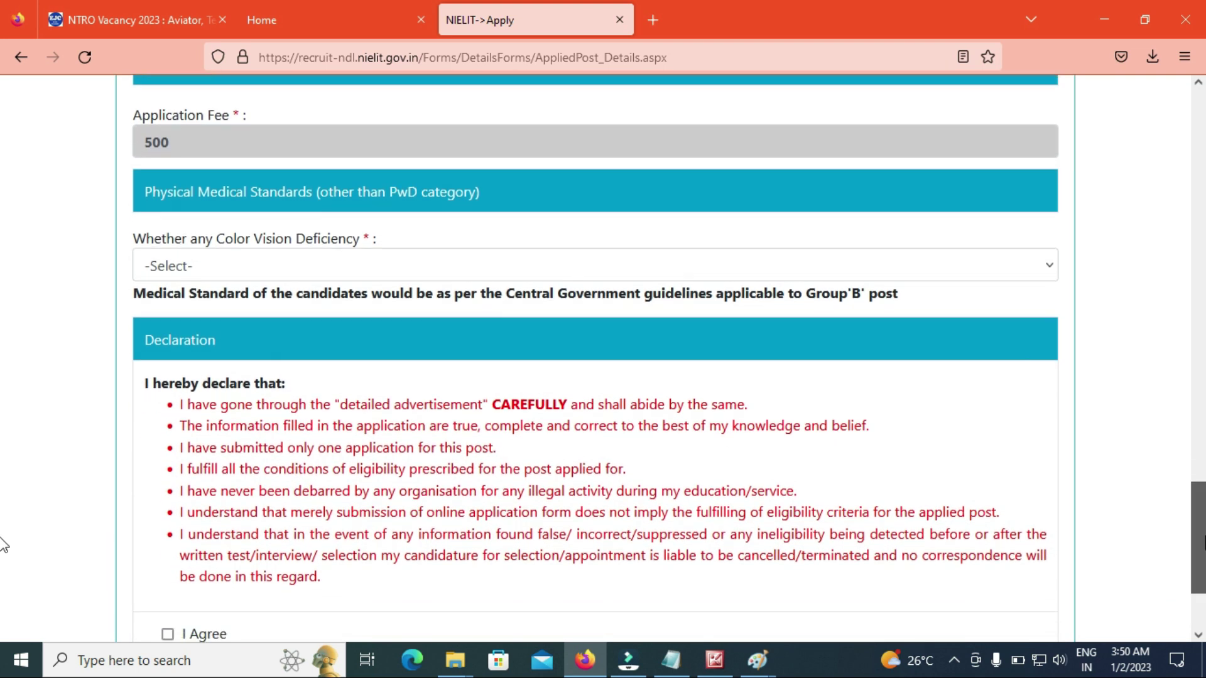
pyautogui.click(314, 264)
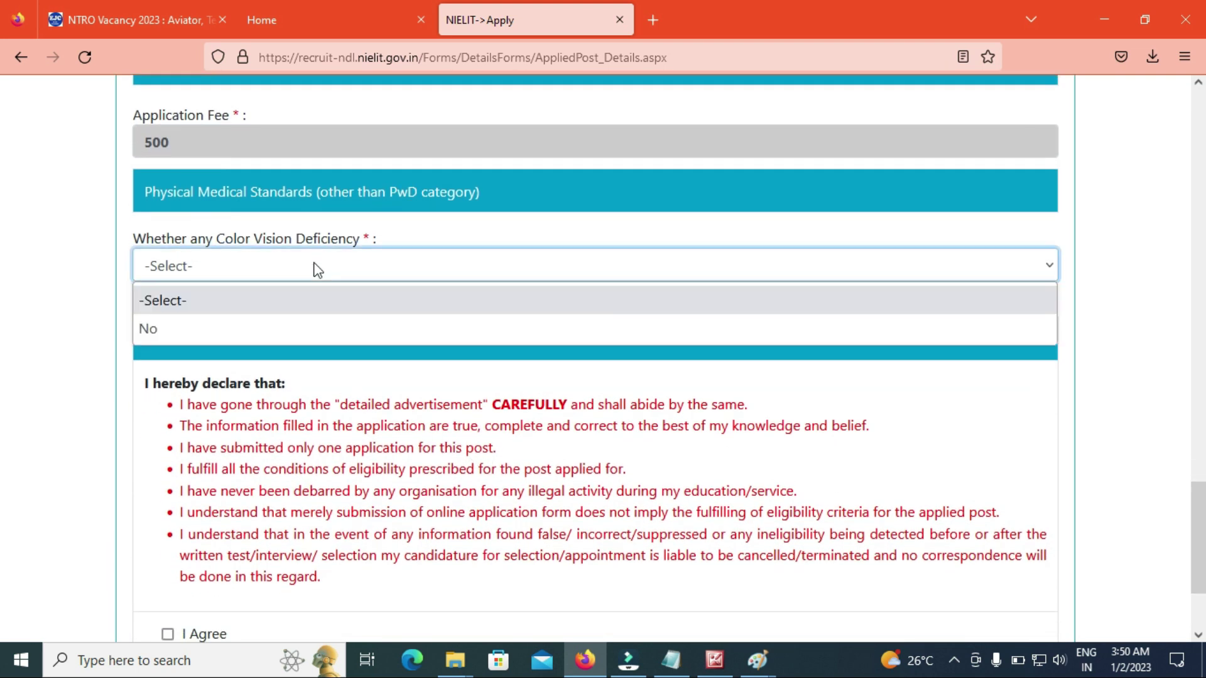
pyautogui.click(238, 328)
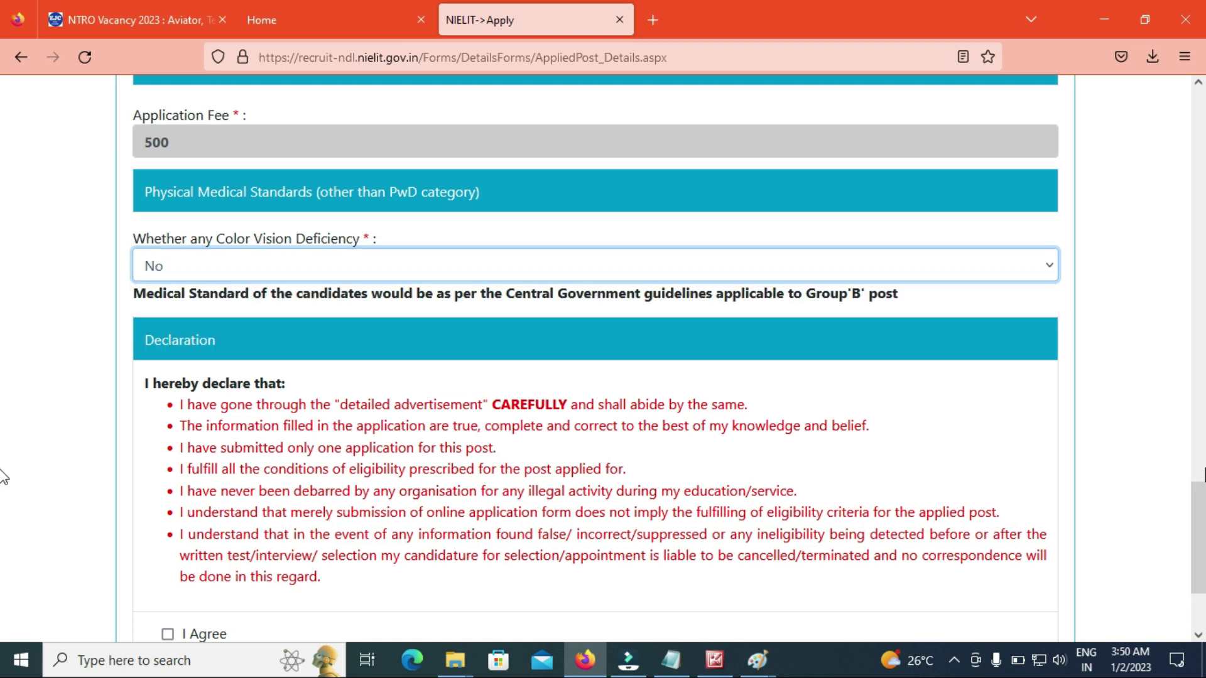
# - Agree to the declaration, and save STEP-1 to proceed to the qualification details
pyautogui.scroll(-3, 4, 537)
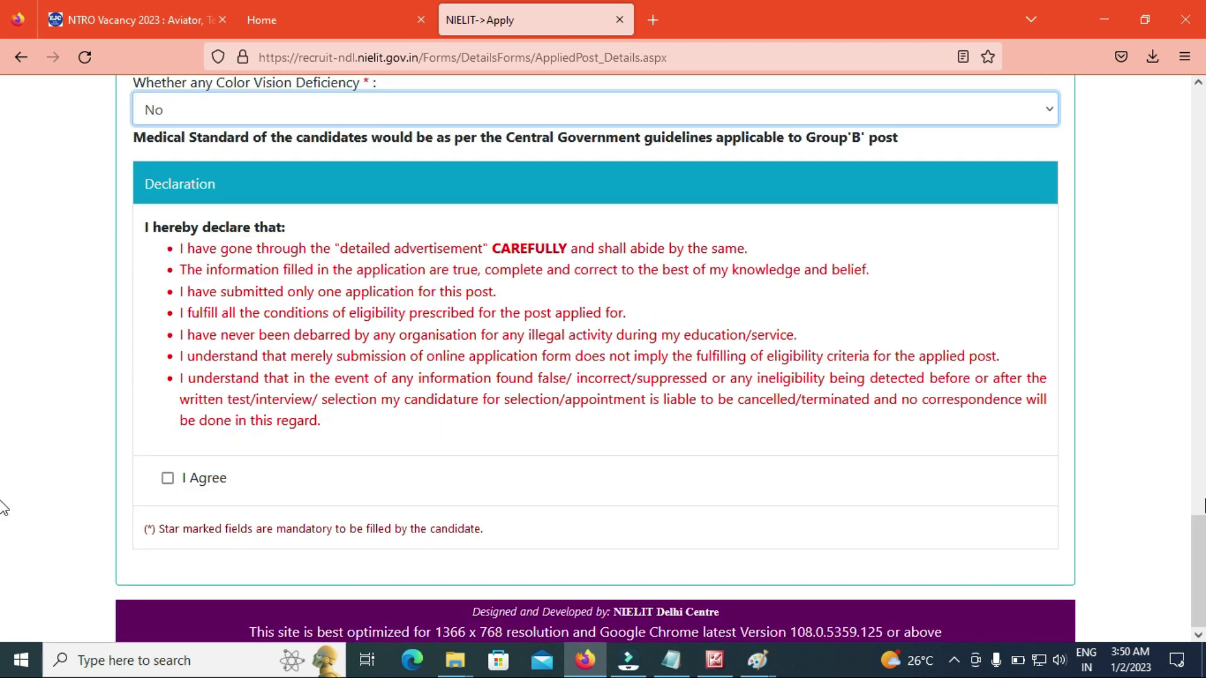
pyautogui.moveTo(1200, 568); pyautogui.dragTo(1203, 408)
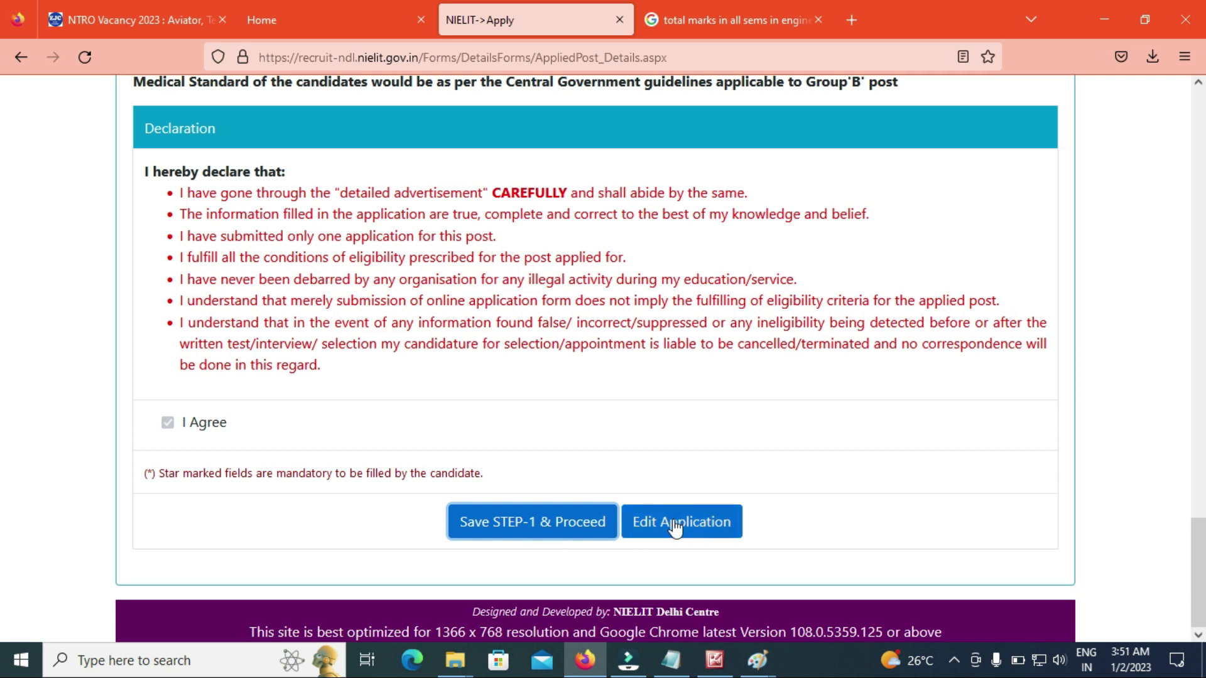
pyautogui.click(552, 529)
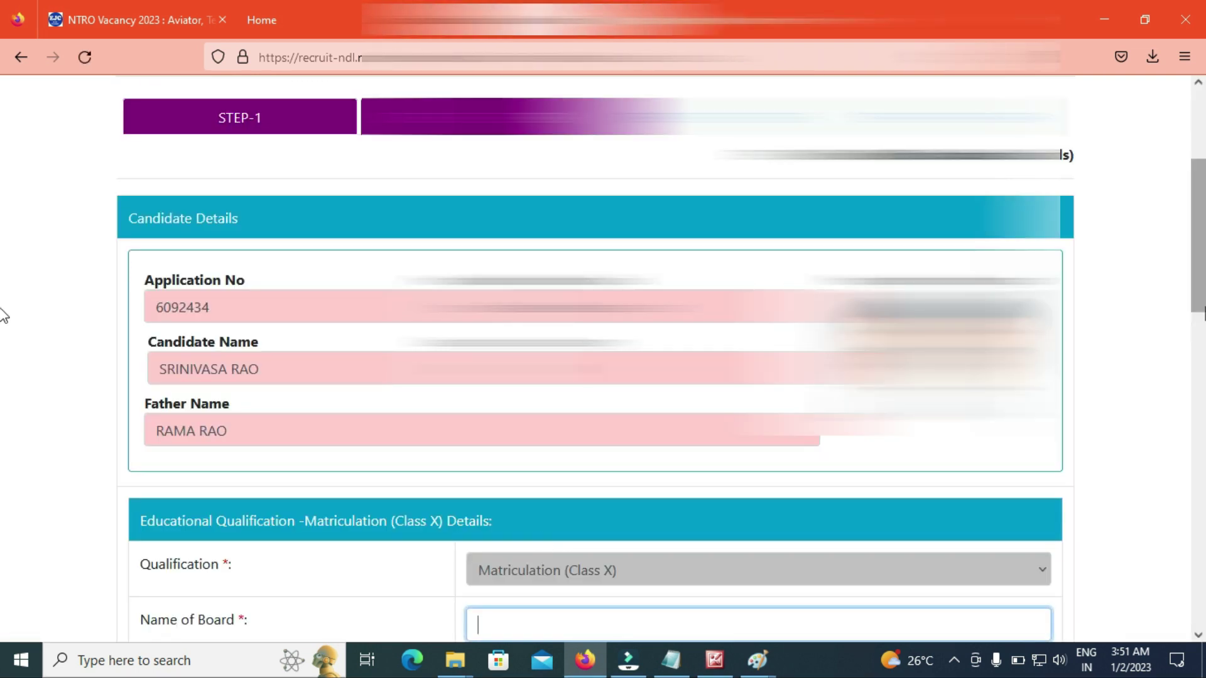
# - Set the marking scheme of Class 10 to Marks Obtained and Maximum Marks in the Matriculation details
pyautogui.scroll(-3, 2, 351)
pyautogui.scroll(-3, 4, 415)
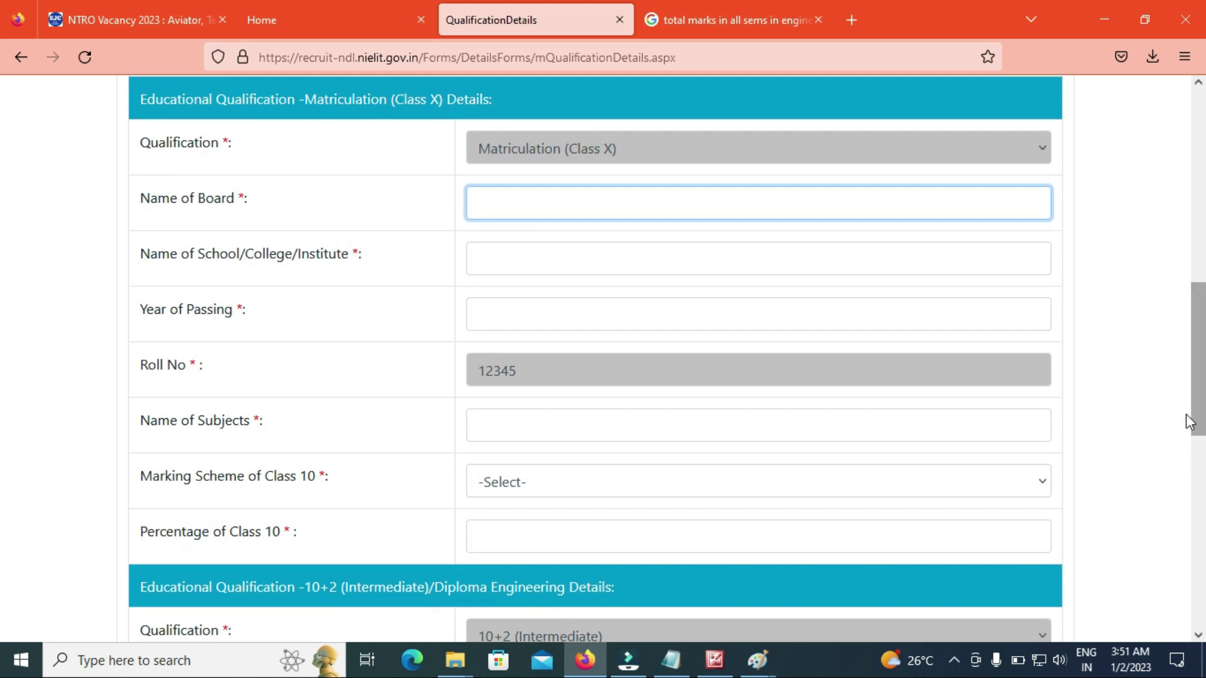
pyautogui.click(552, 212)
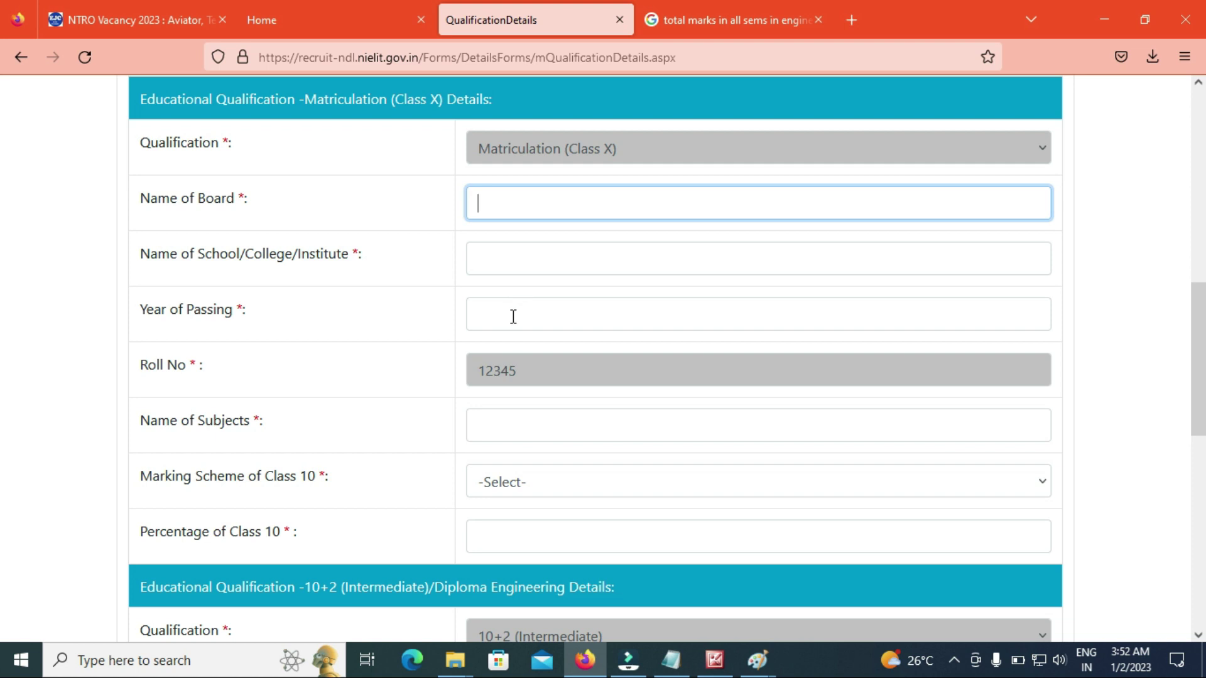
pyautogui.click(499, 423)
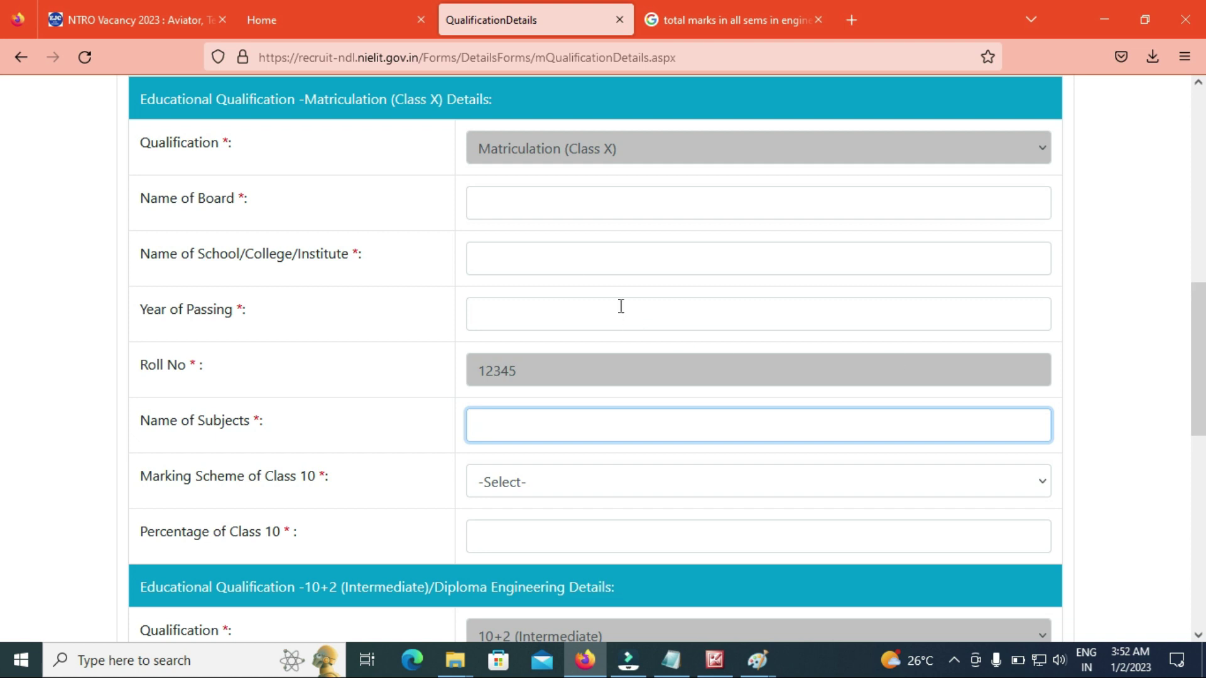
pyautogui.scroll(-1, 3, 405)
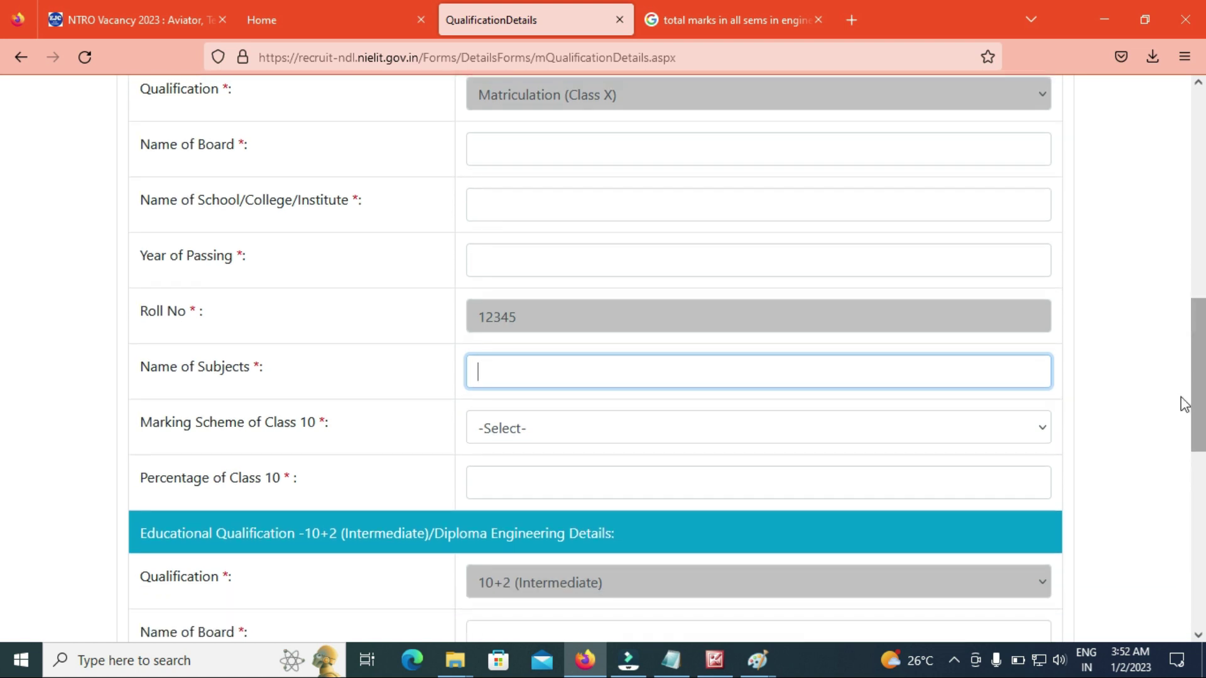
pyautogui.click(553, 426)
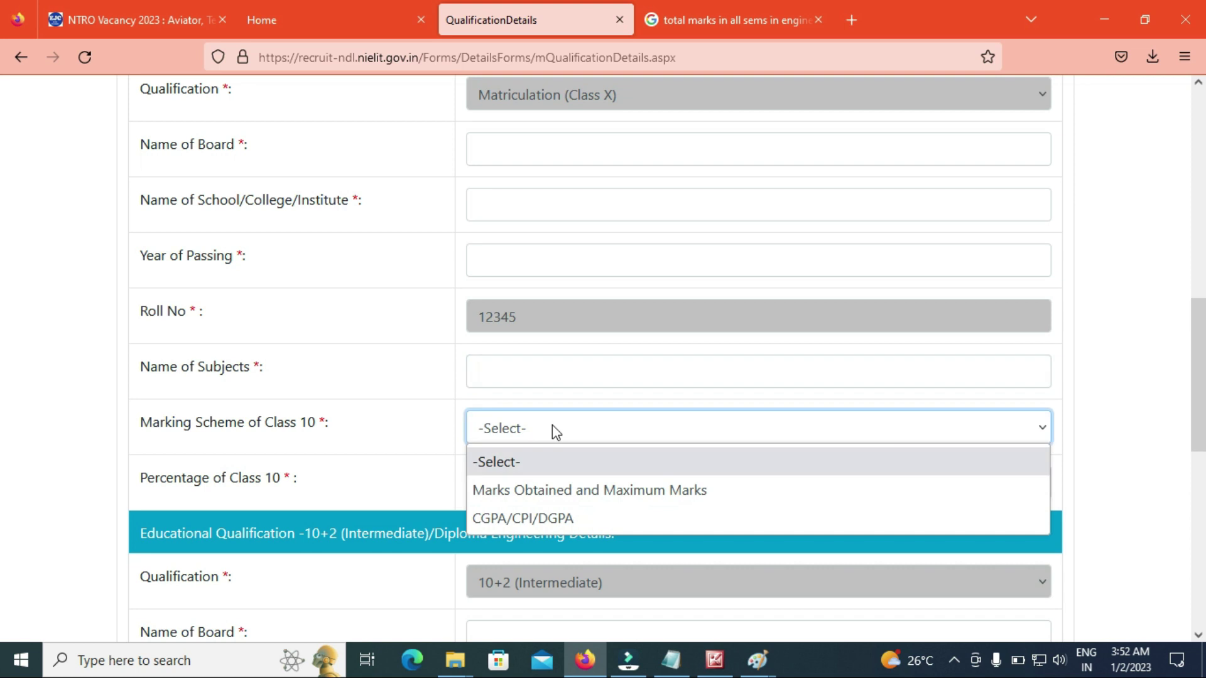
pyautogui.click(589, 496)
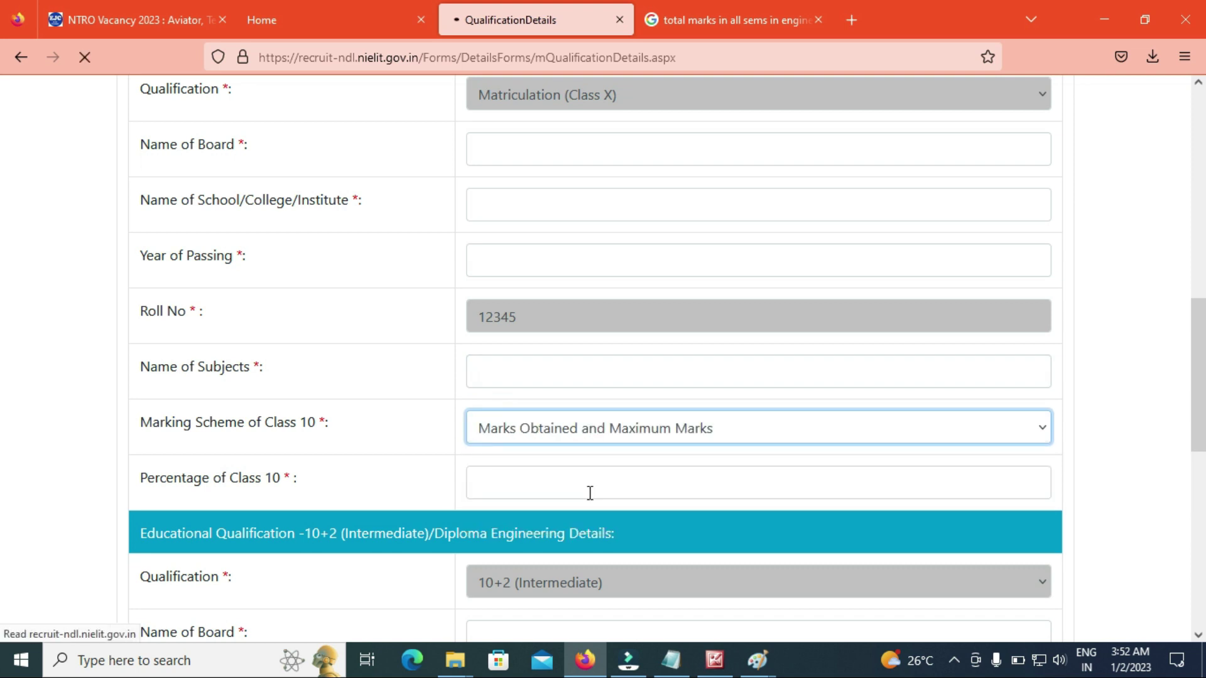
# - Enter 600 as the total maximum marks and 480 as the total marks obtained in all Class 10 subjects
pyautogui.scroll(-3, 3, 361)
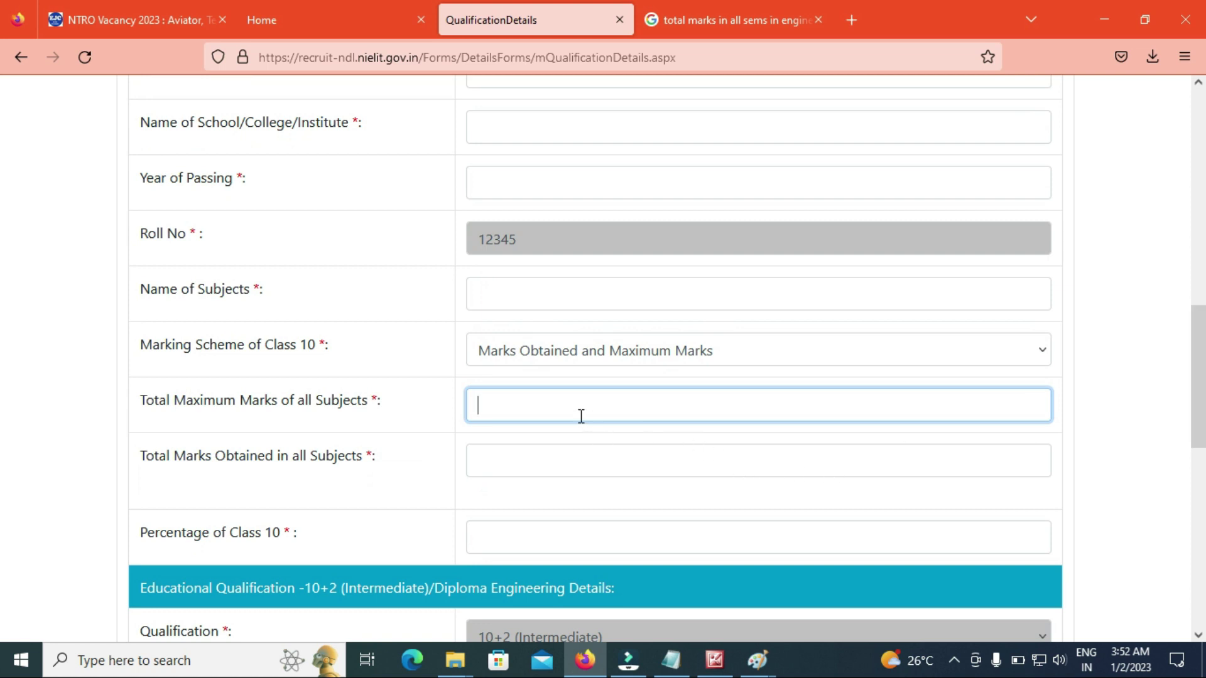
pyautogui.write('600')
pyautogui.click(499, 457)
pyautogui.write('480')
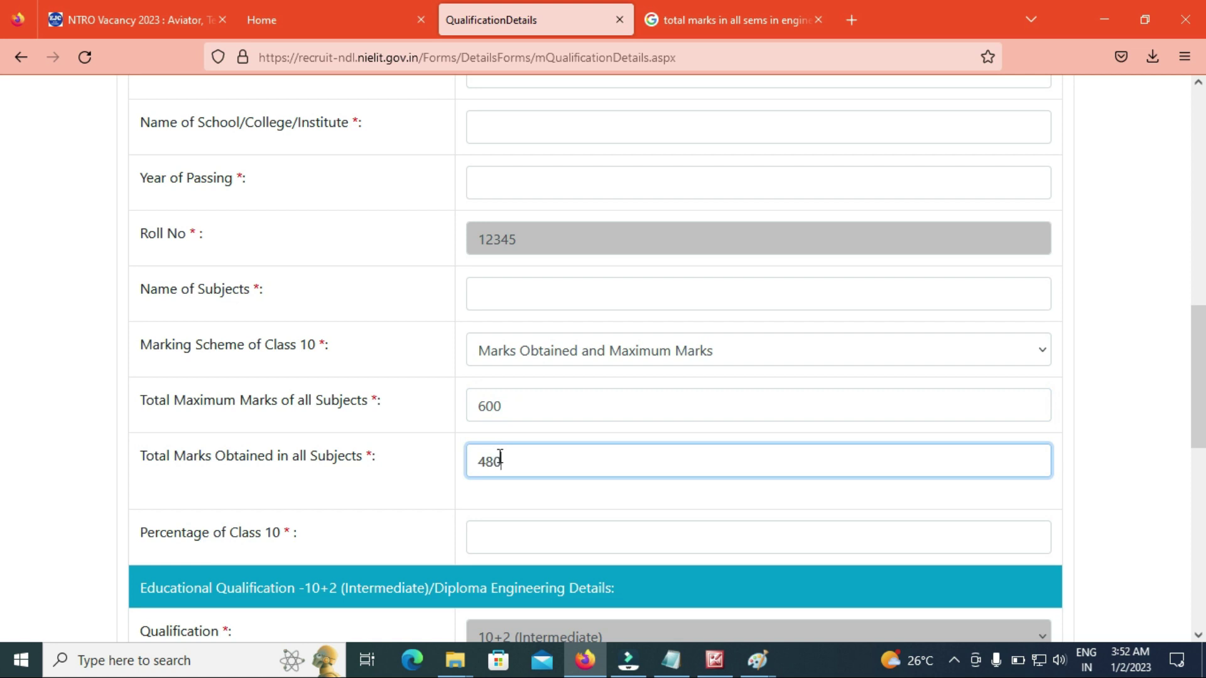
pyautogui.click(374, 491)
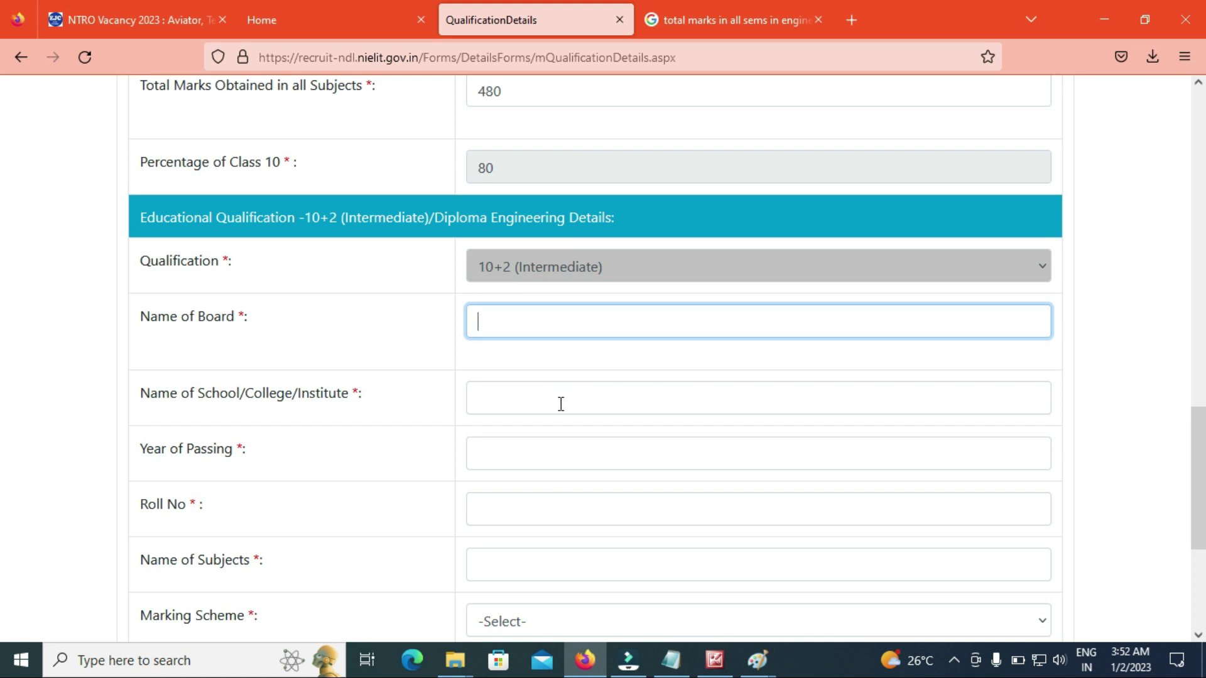
# - Set the 10+2 (Intermediate) marking scheme to Marks Obtained and Maximum Marks, and enter 1200 as the total maximum marks
pyautogui.click(525, 452)
pyautogui.scroll(-3, 3, 444)
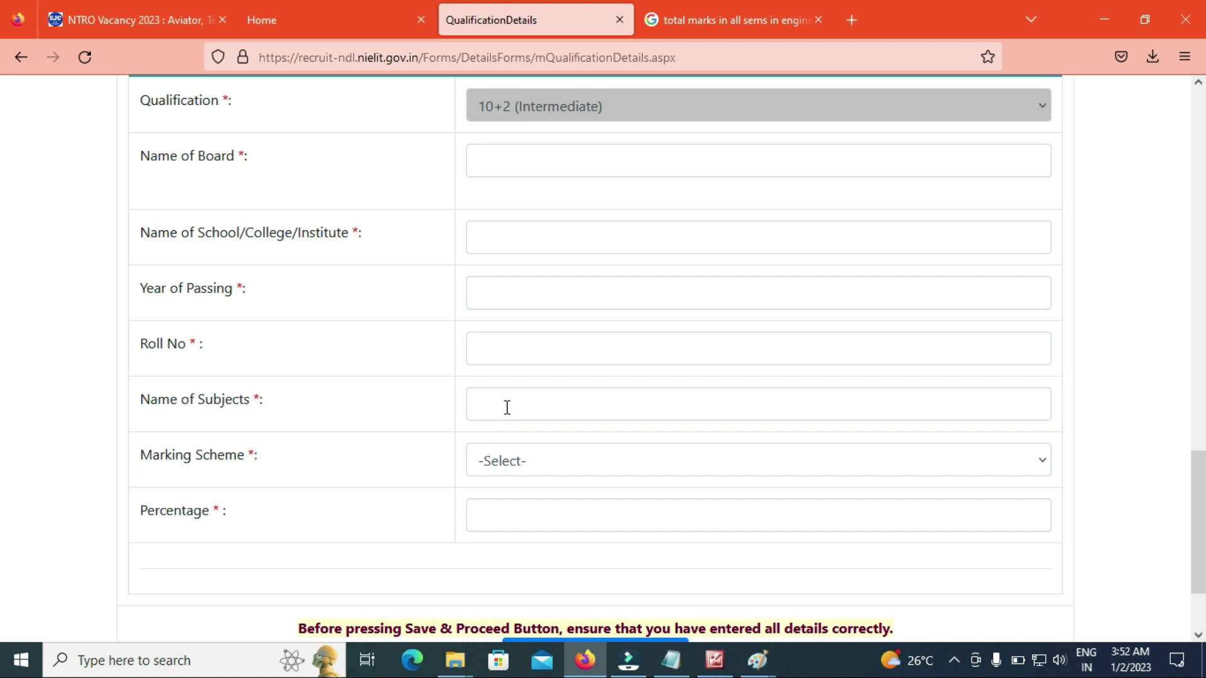
pyautogui.click(610, 473)
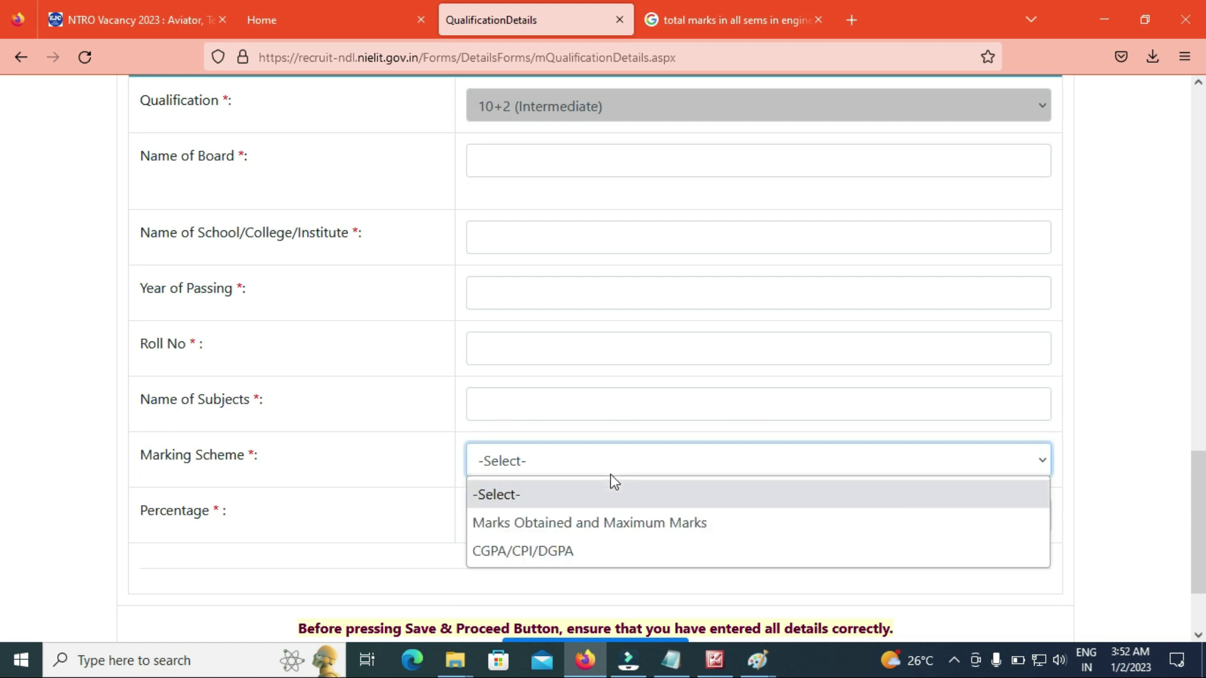
pyautogui.click(574, 523)
pyautogui.scroll(-5, 3, 512)
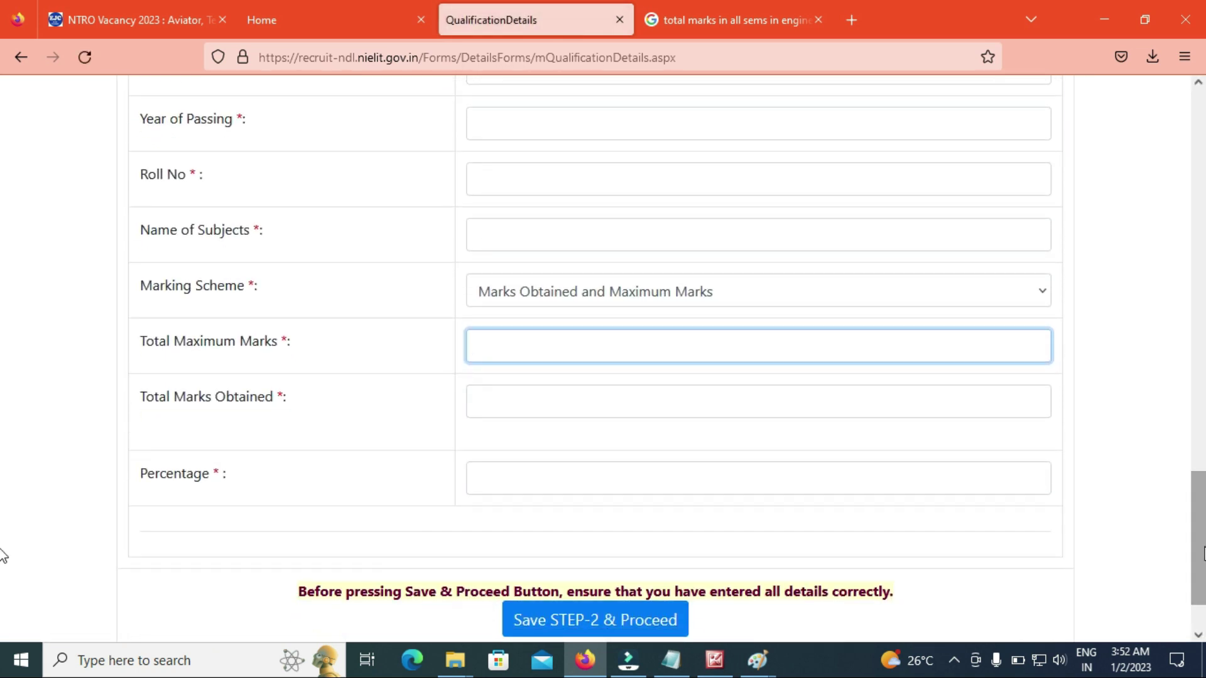
pyautogui.write('1200')
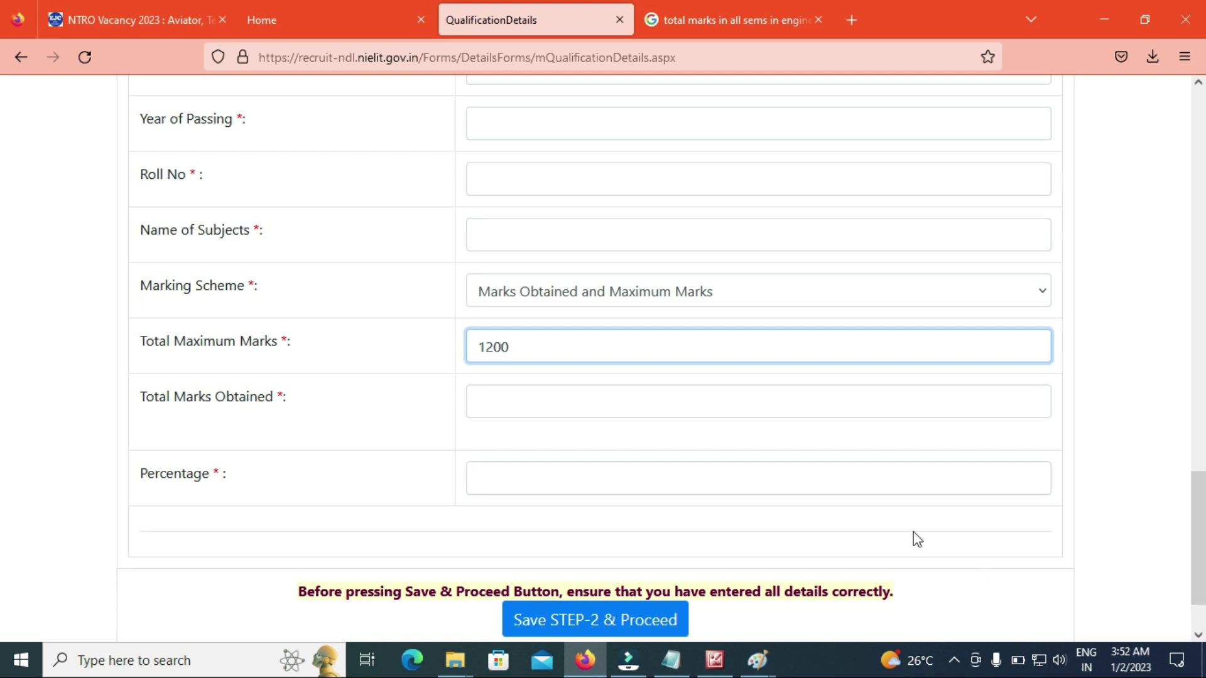
# - Enter 850 as the total marks obtained in the 10+2 (Intermediate) qualification
pyautogui.click(595, 402)
pyautogui.write('850')
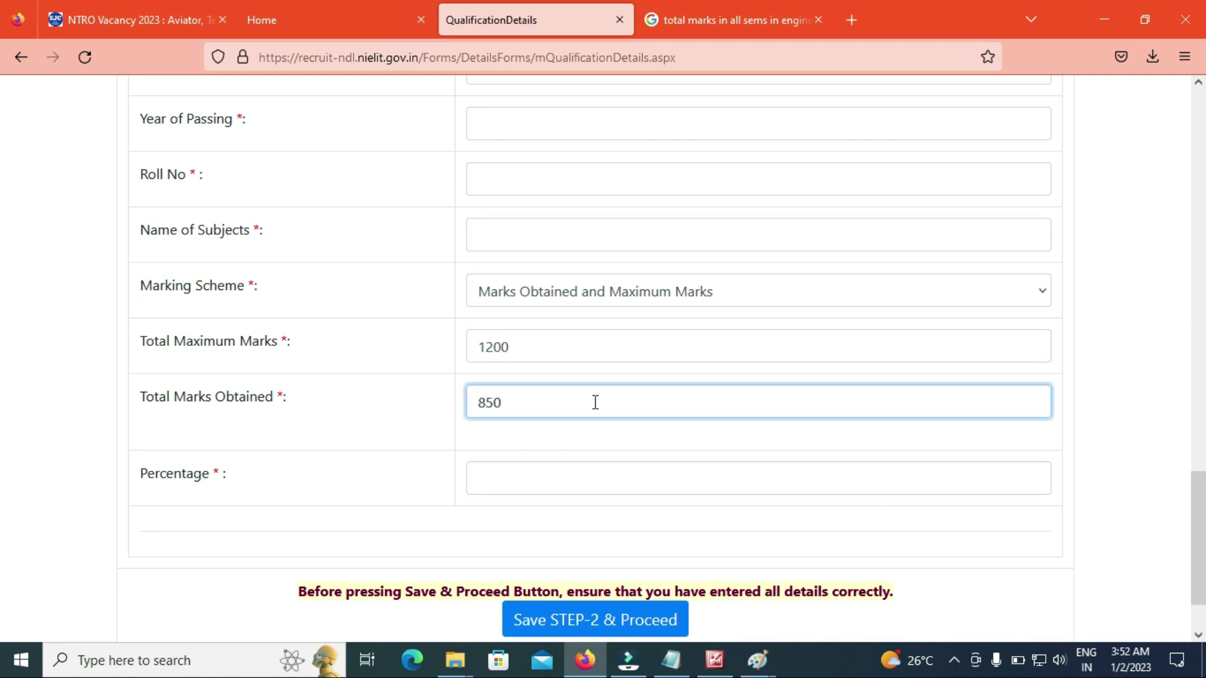
pyautogui.click(47, 461)
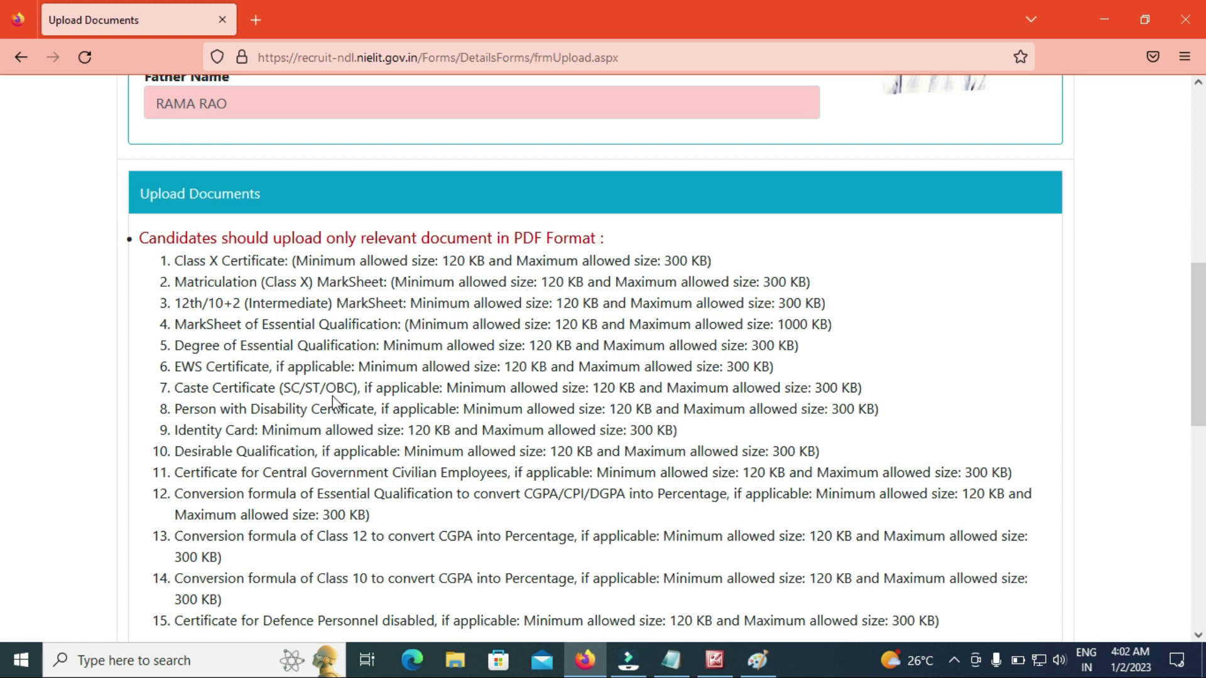
# - Review the uploaded documents list and the completion notes of the application, and proceed to make the fee payment
pyautogui.moveTo(1200, 356); pyautogui.dragTo(1201, 534)
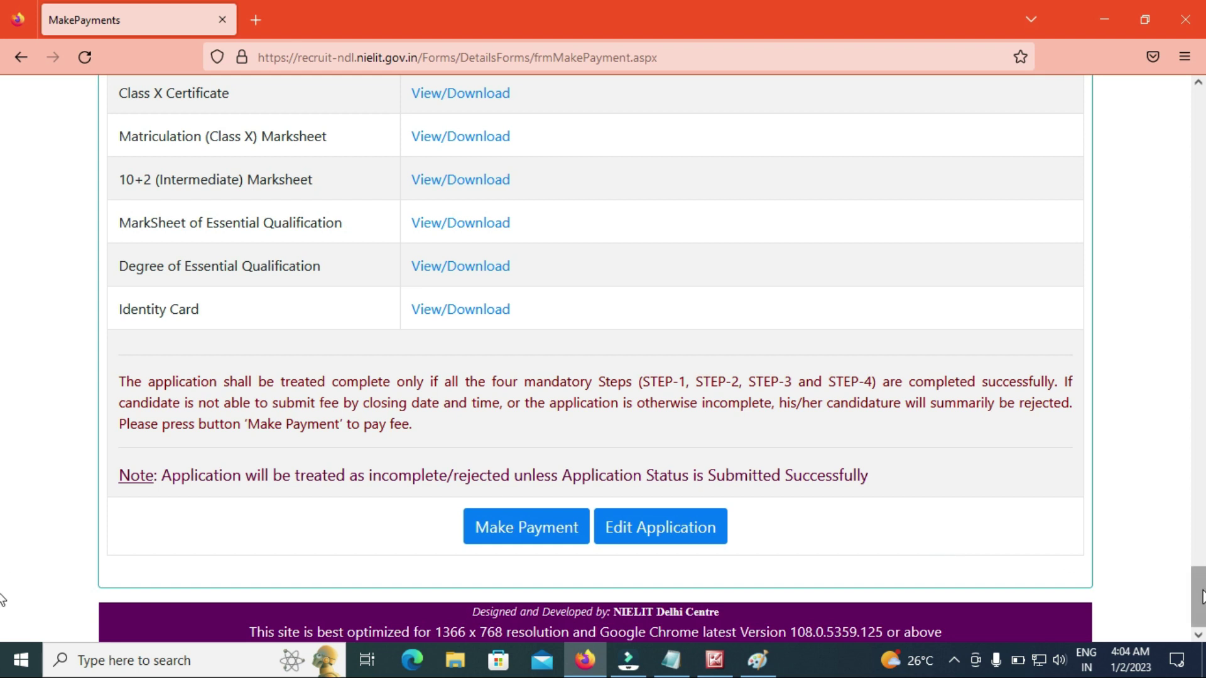
pyautogui.scroll(2, 3, 583)
pyautogui.scroll(-2, 3, 584)
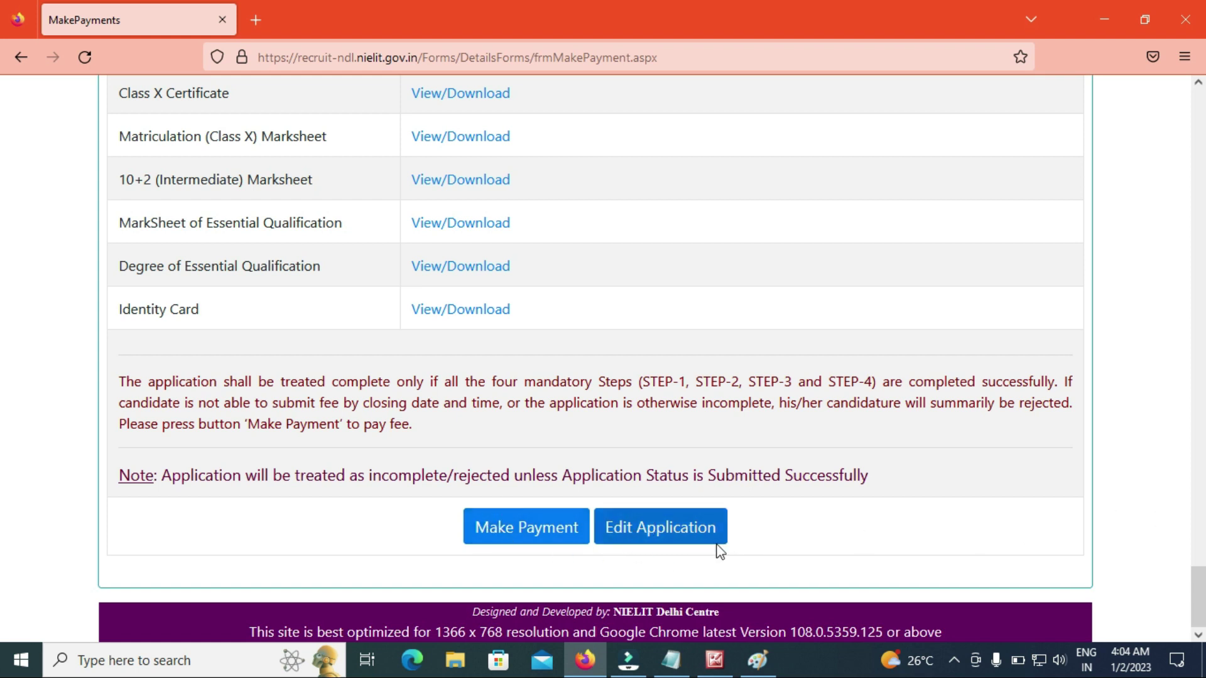
pyautogui.click(493, 538)
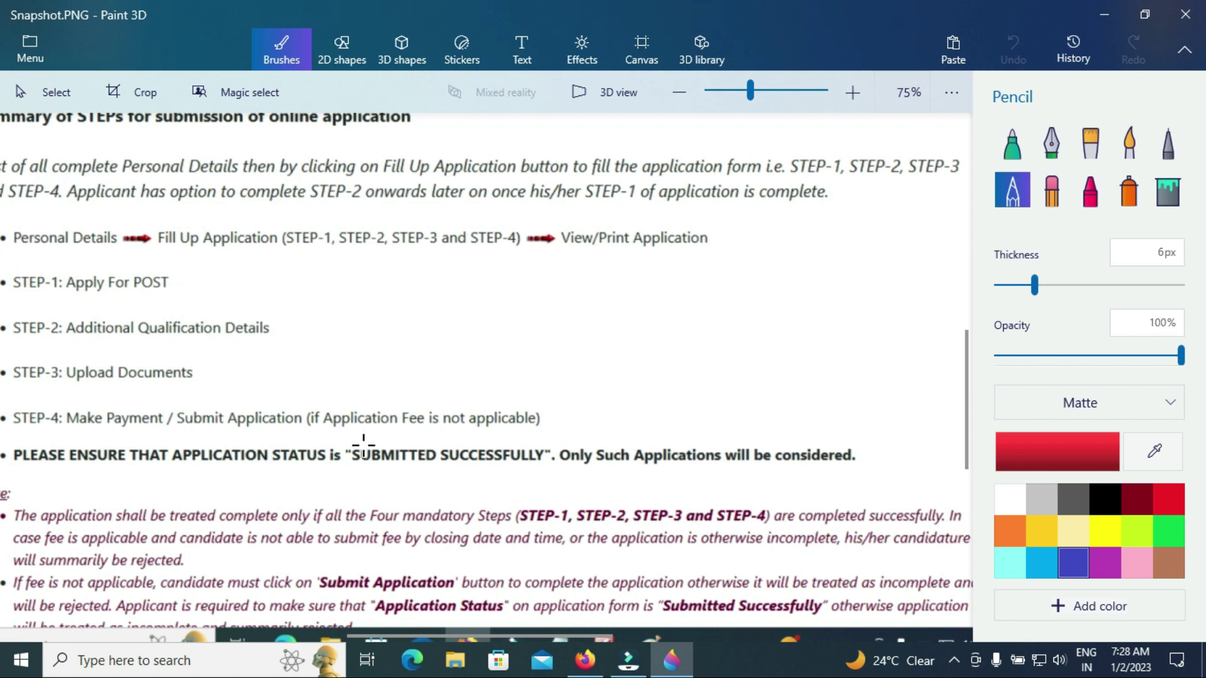
# - In Paint 3D, underline "Submit Application" in the STEP-4 line with the red pencil, extend the line to the fee condition, and draw strokes pointing at it
pyautogui.moveTo(187, 429); pyautogui.dragTo(267, 438)
pyautogui.moveTo(269, 397); pyautogui.dragTo(355, 373)
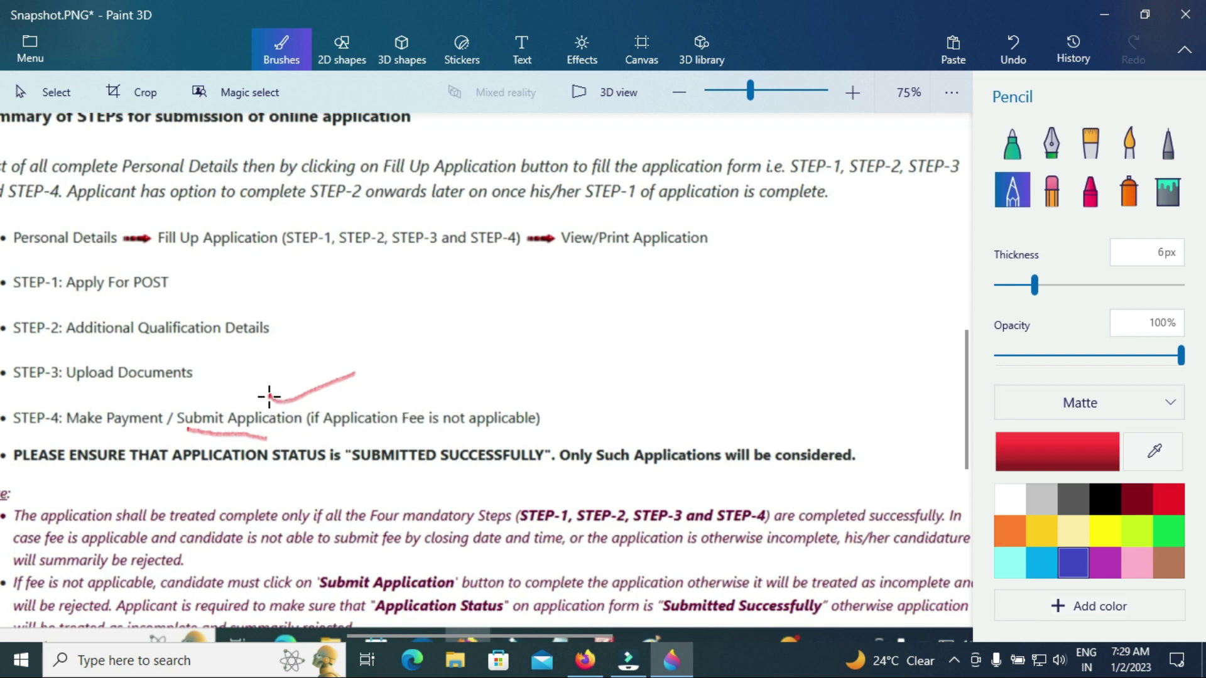
pyautogui.moveTo(267, 395); pyautogui.dragTo(389, 376)
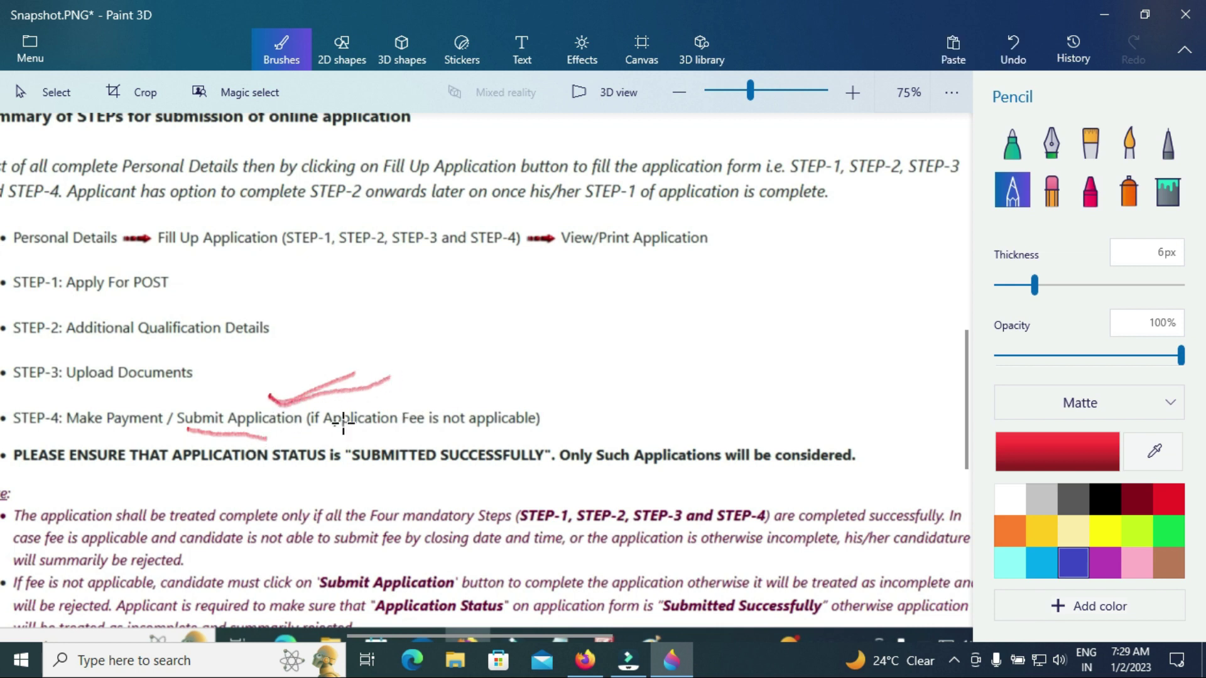
pyautogui.moveTo(260, 438); pyautogui.dragTo(457, 417)
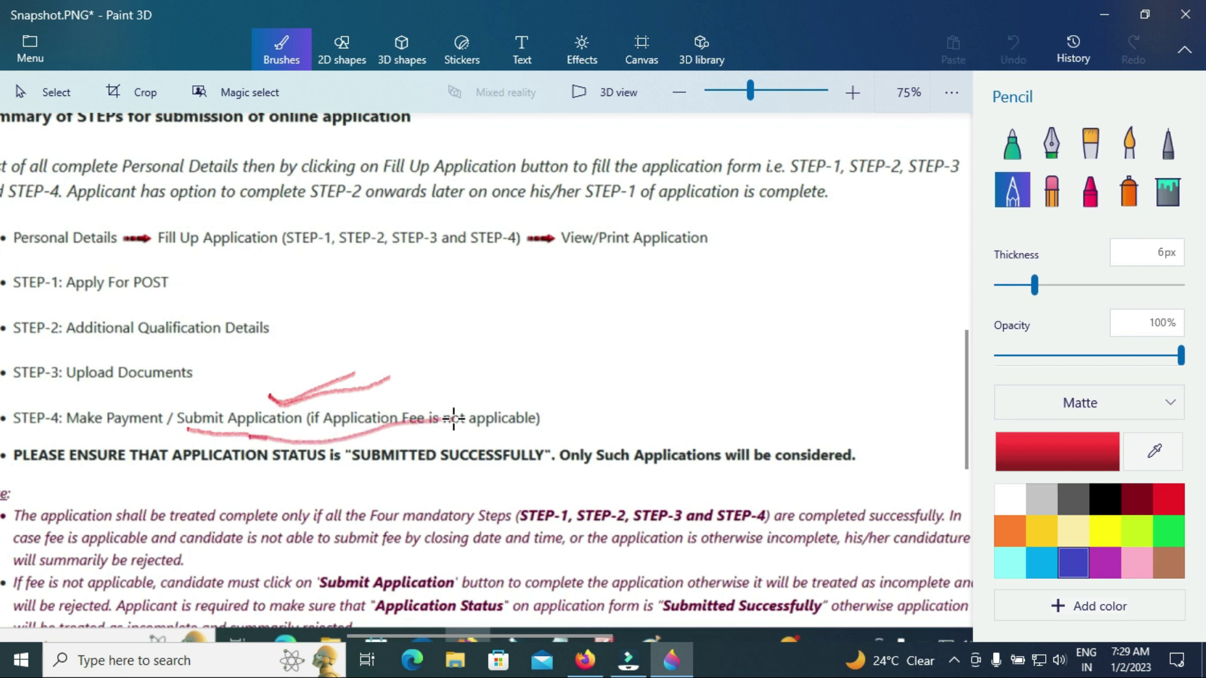